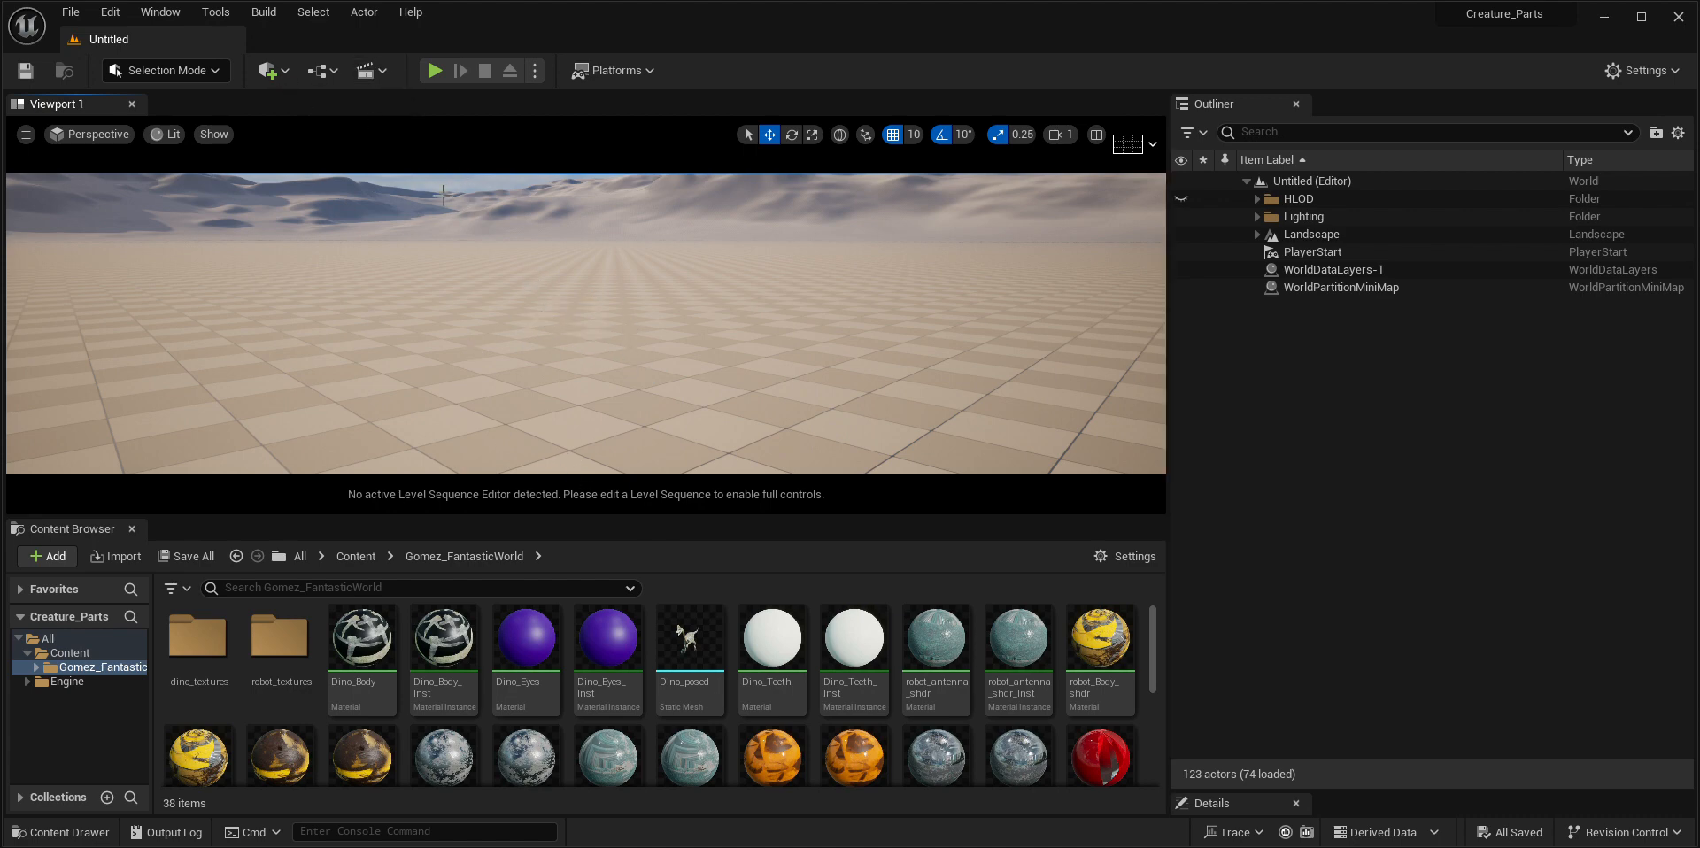
# - Start a new level sequence with shots and name it Creature_Prop
pyautogui.click(381, 71)
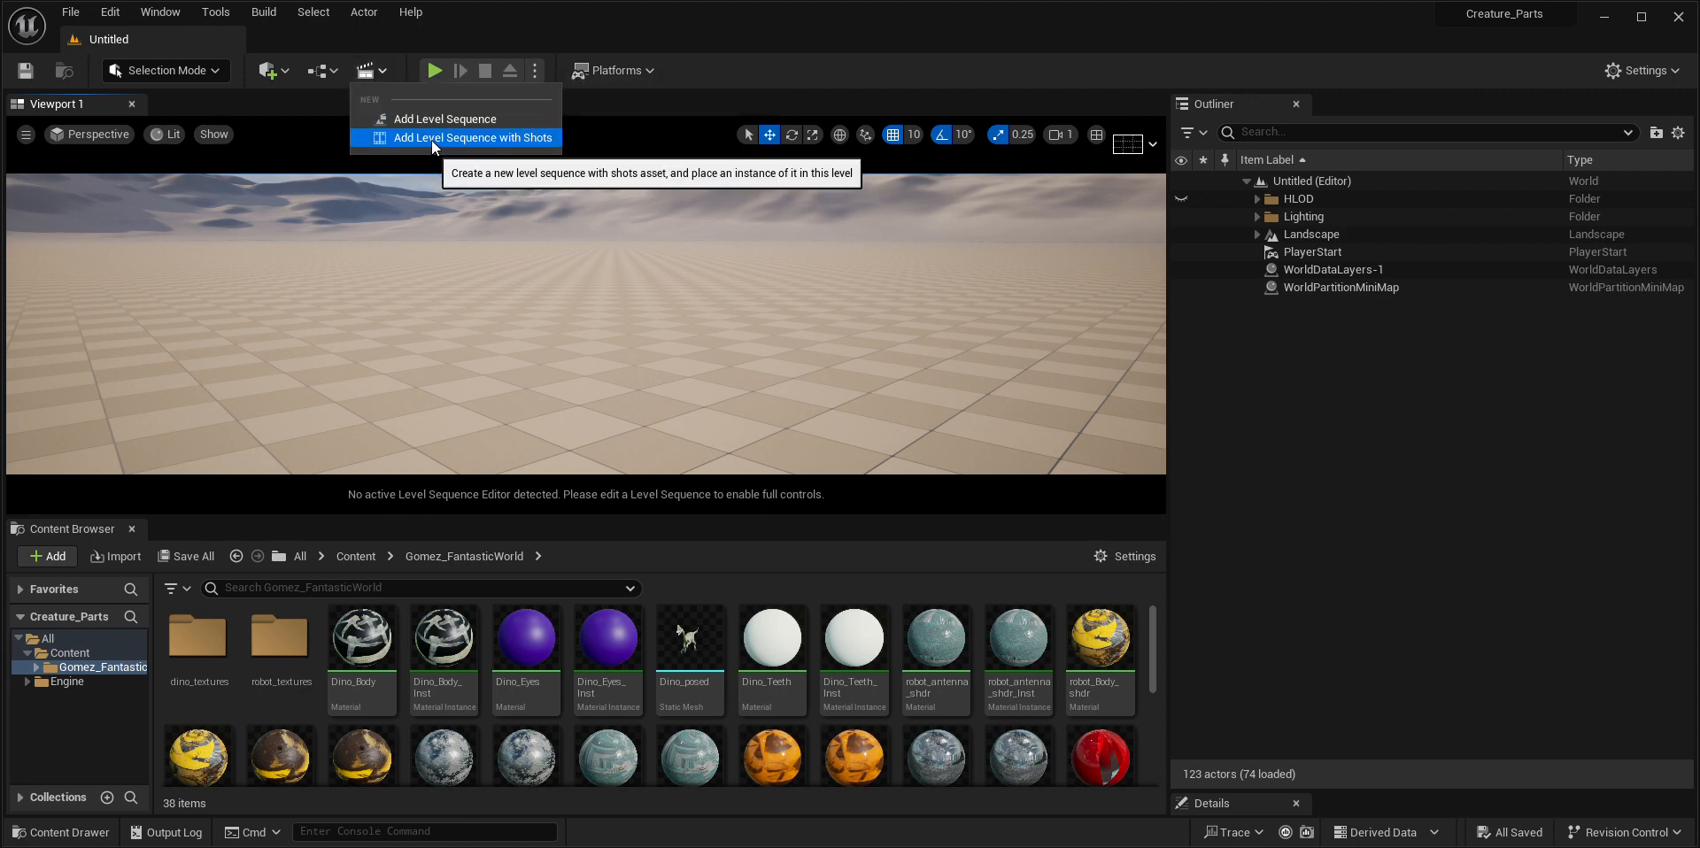
pyautogui.click(505, 140)
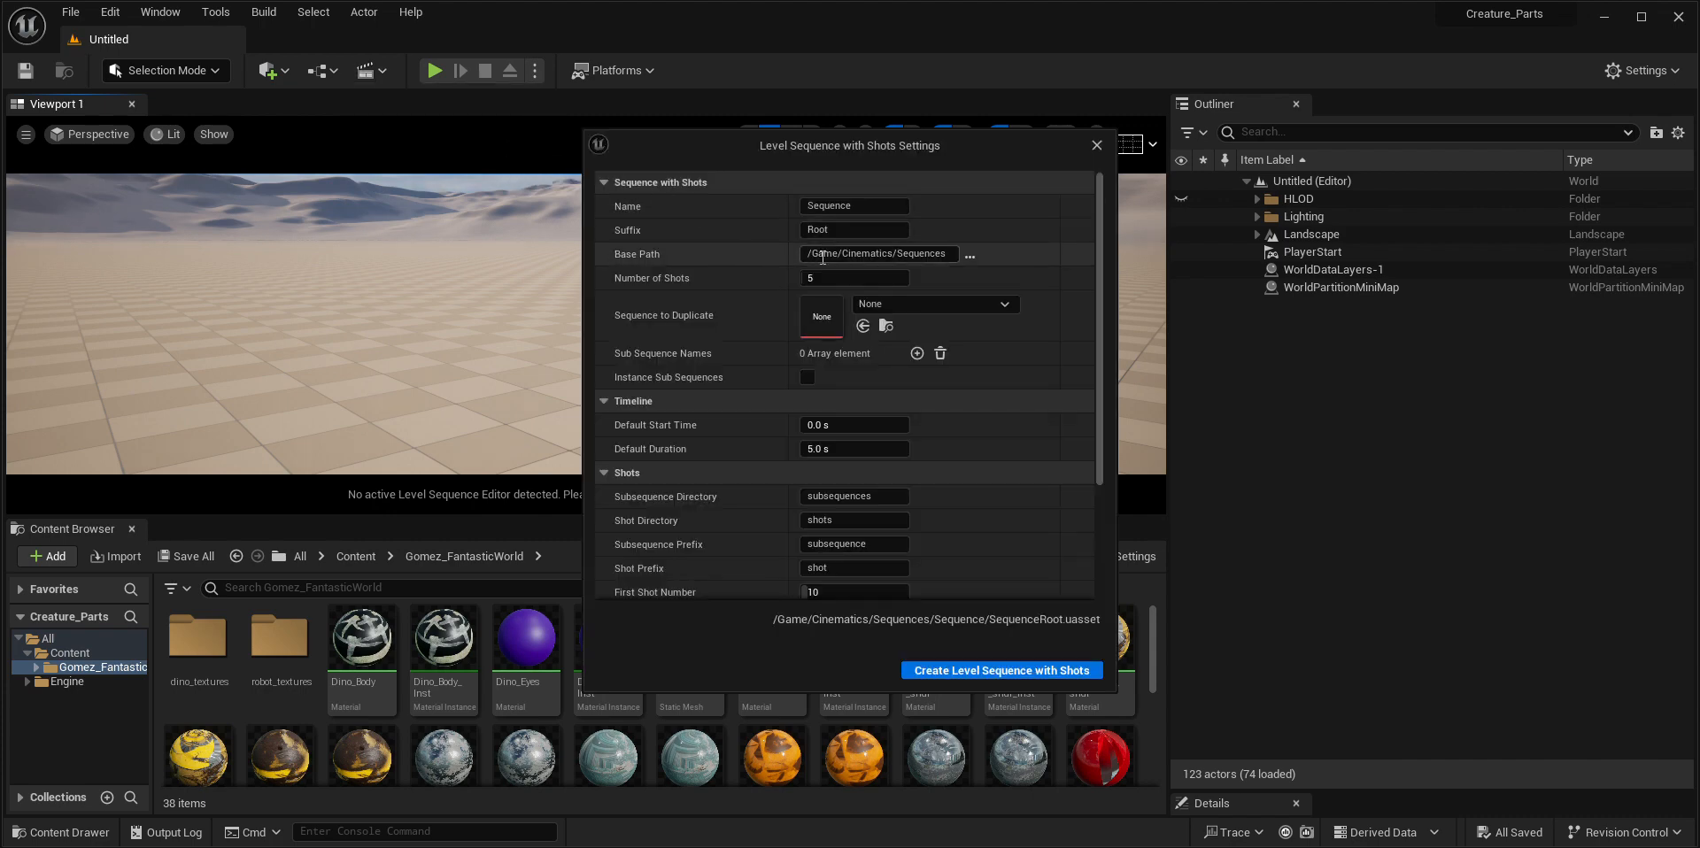
pyautogui.click(828, 205)
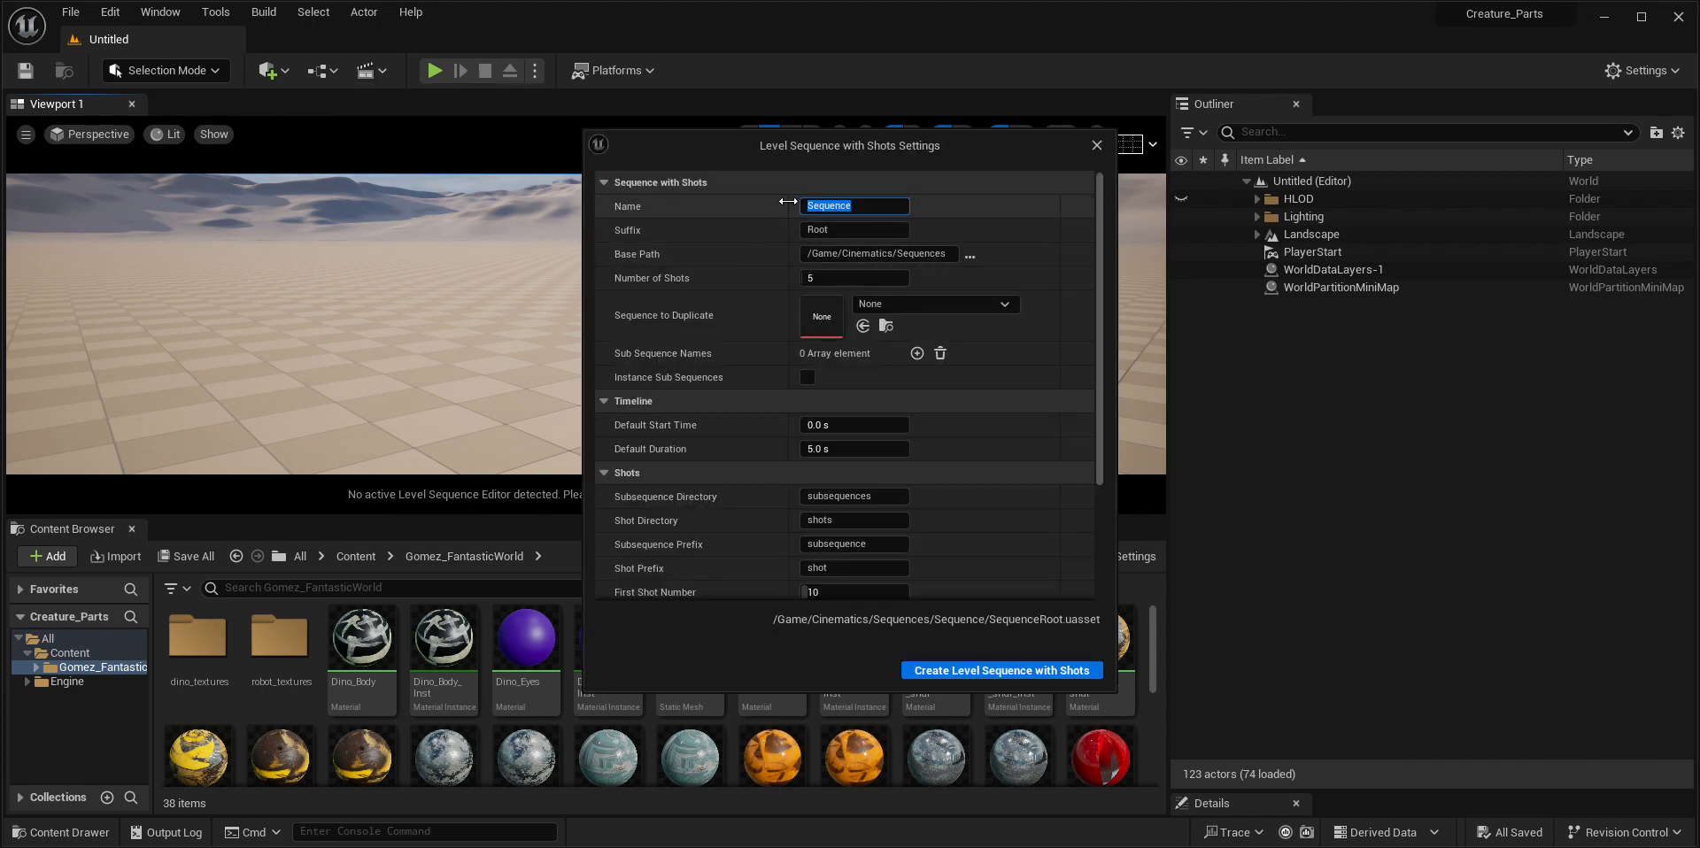
pyautogui.write('Creature_Prop')
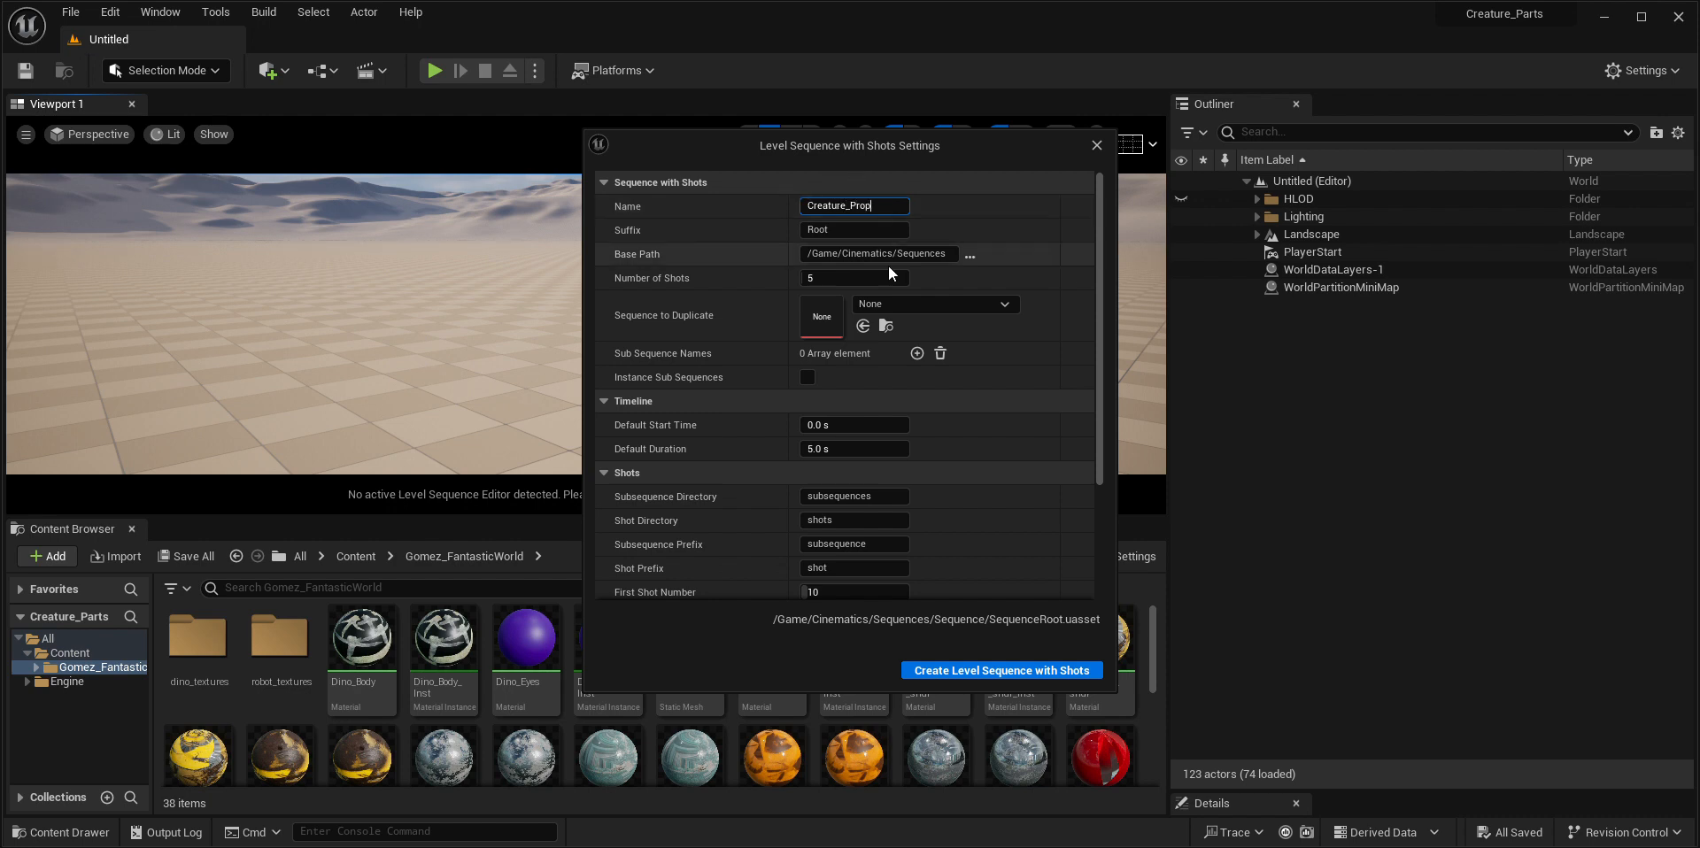
# - Set the number of shots to 2 and create the level sequence with shots
pyautogui.click(854, 278)
pyautogui.write('3')
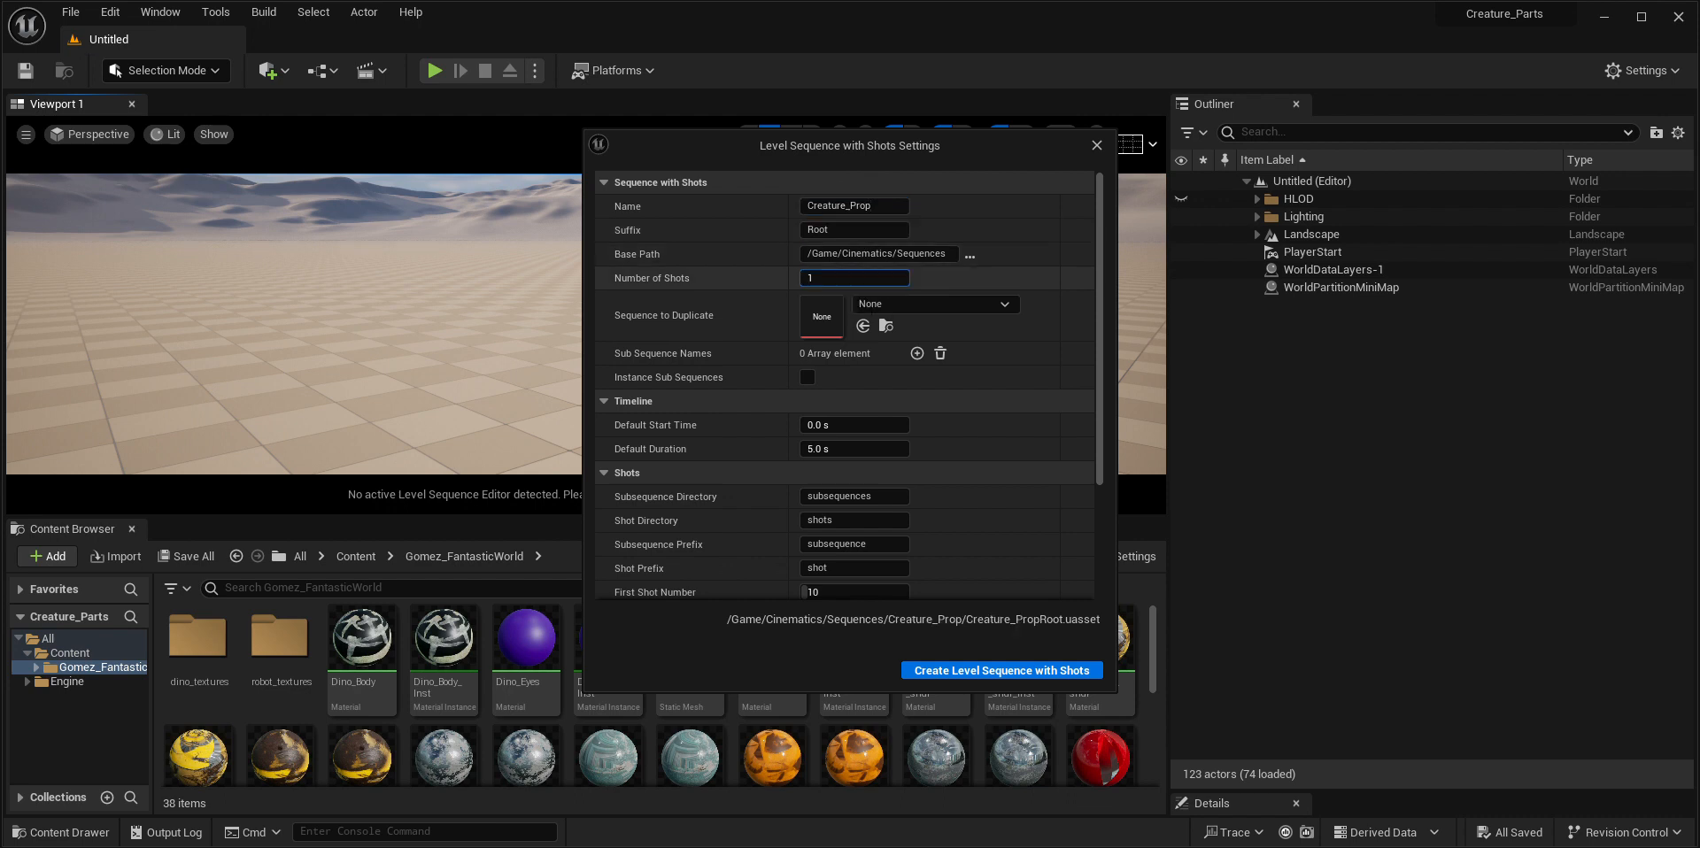
pyautogui.moveTo(833, 278); pyautogui.dragTo(831, 279)
pyautogui.click(835, 278)
pyautogui.write('2')
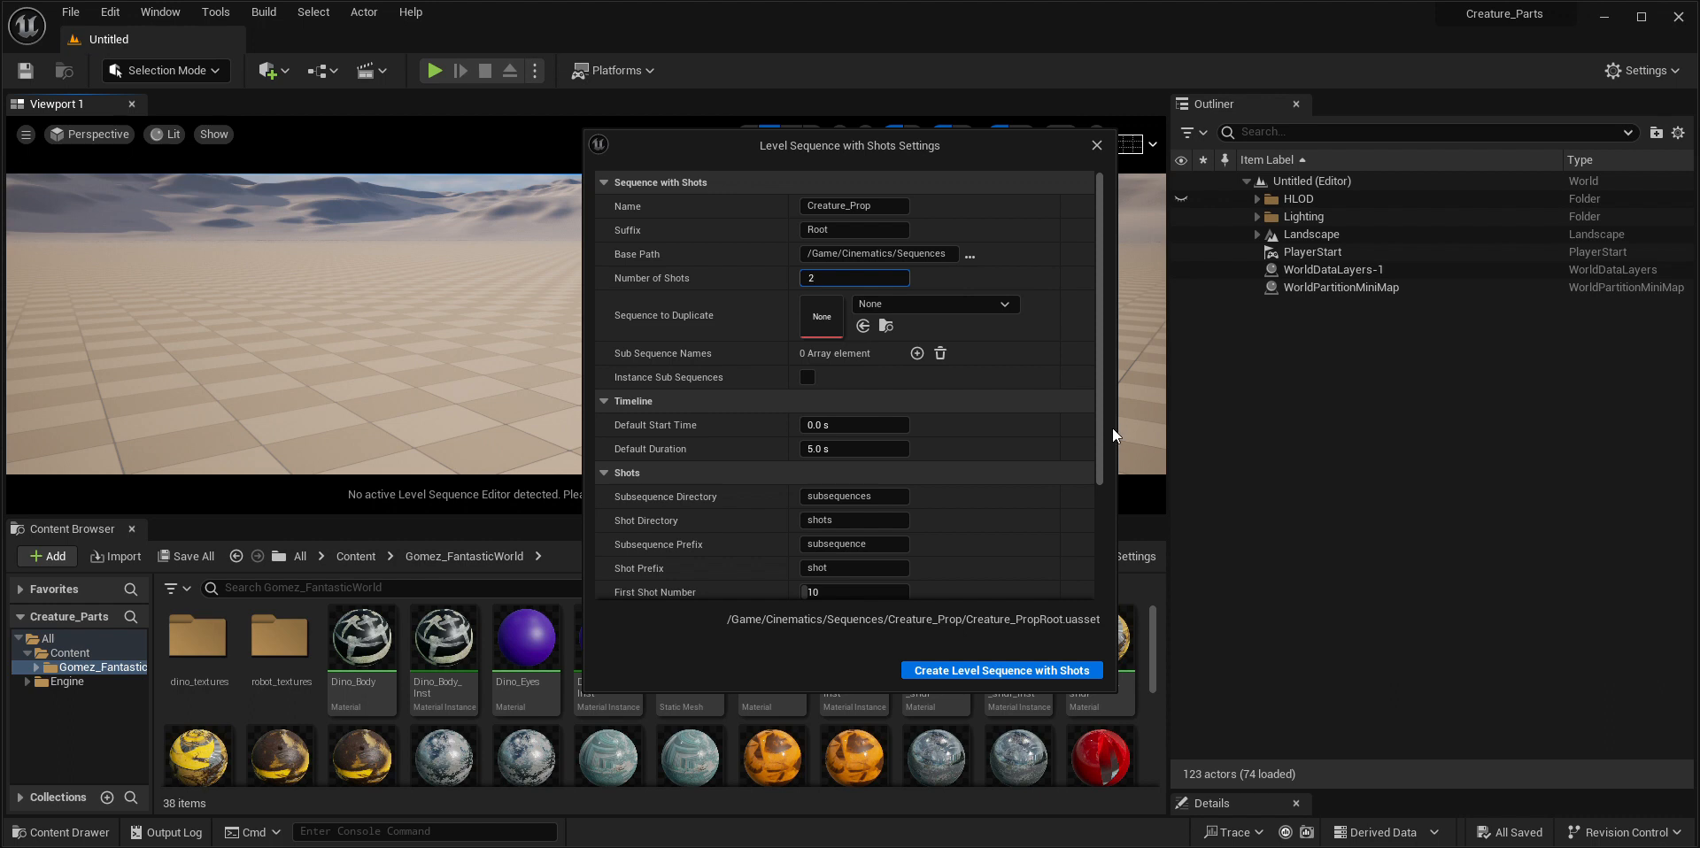
pyautogui.moveTo(1098, 434); pyautogui.dragTo(1116, 569)
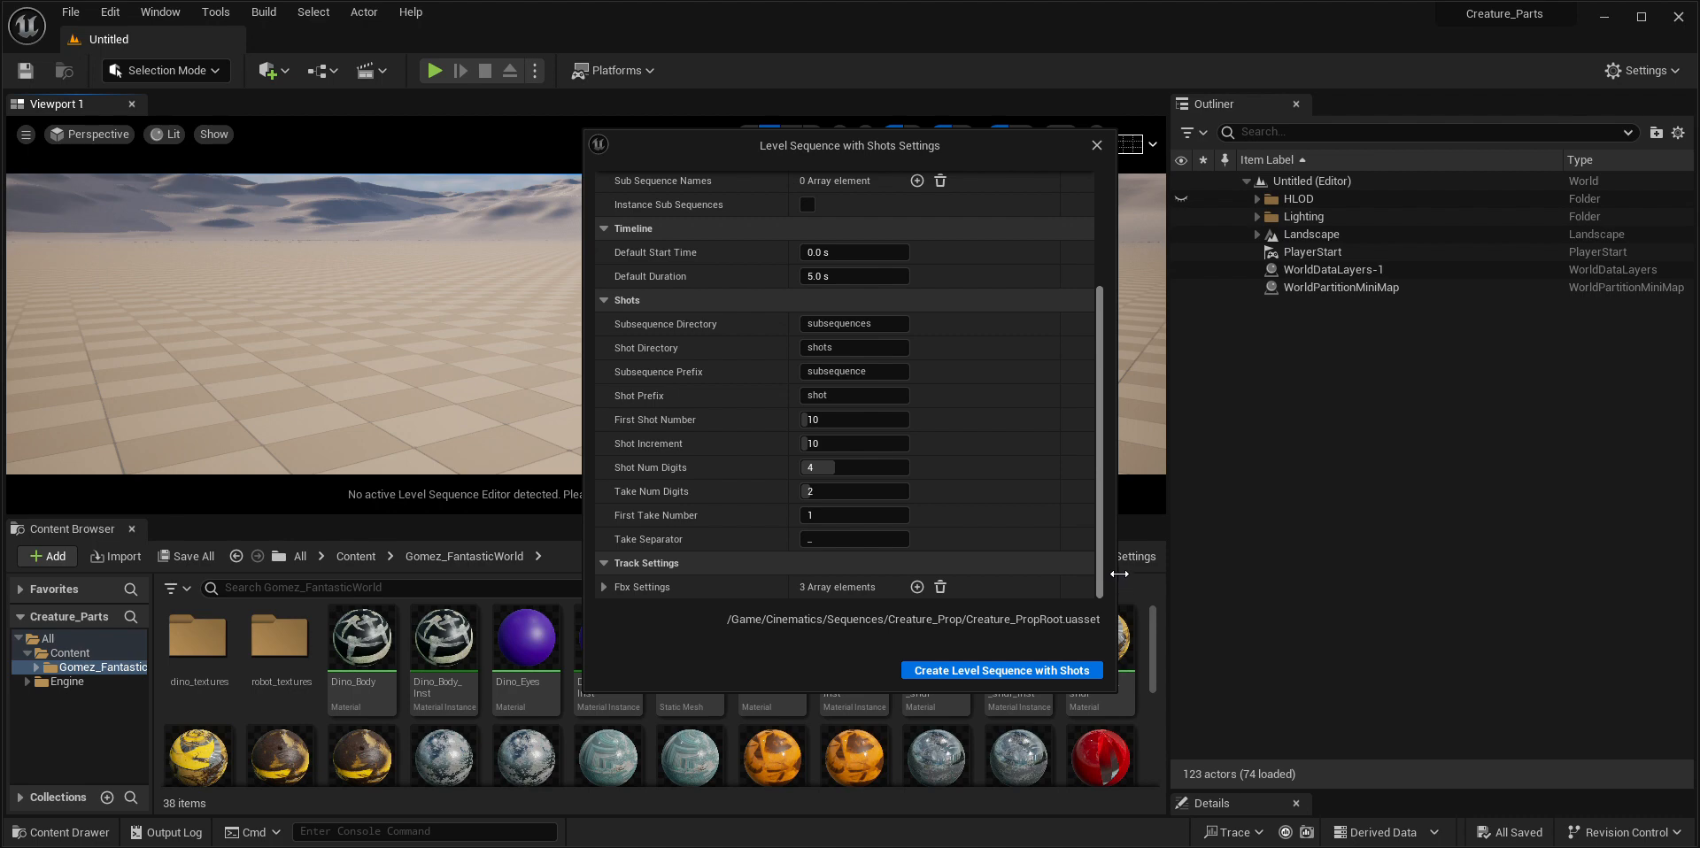
pyautogui.click(948, 668)
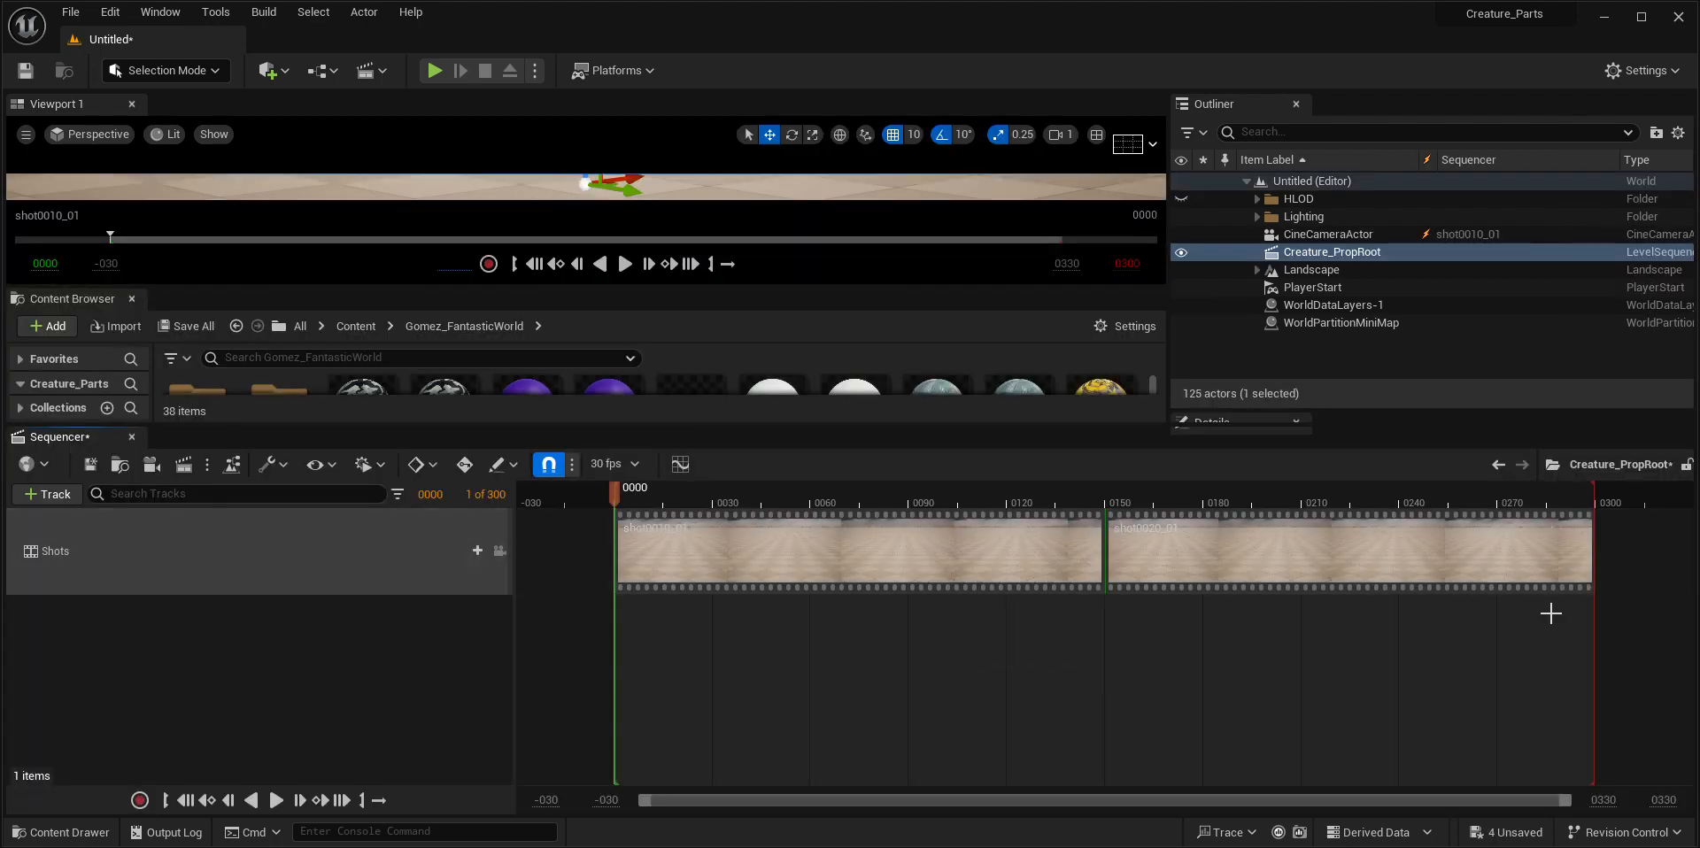
# - Open shot0010_01 from the sequence, collapse its CameraComponent tracks and enlarge the viewport area
pyautogui.doubleClick(759, 551)
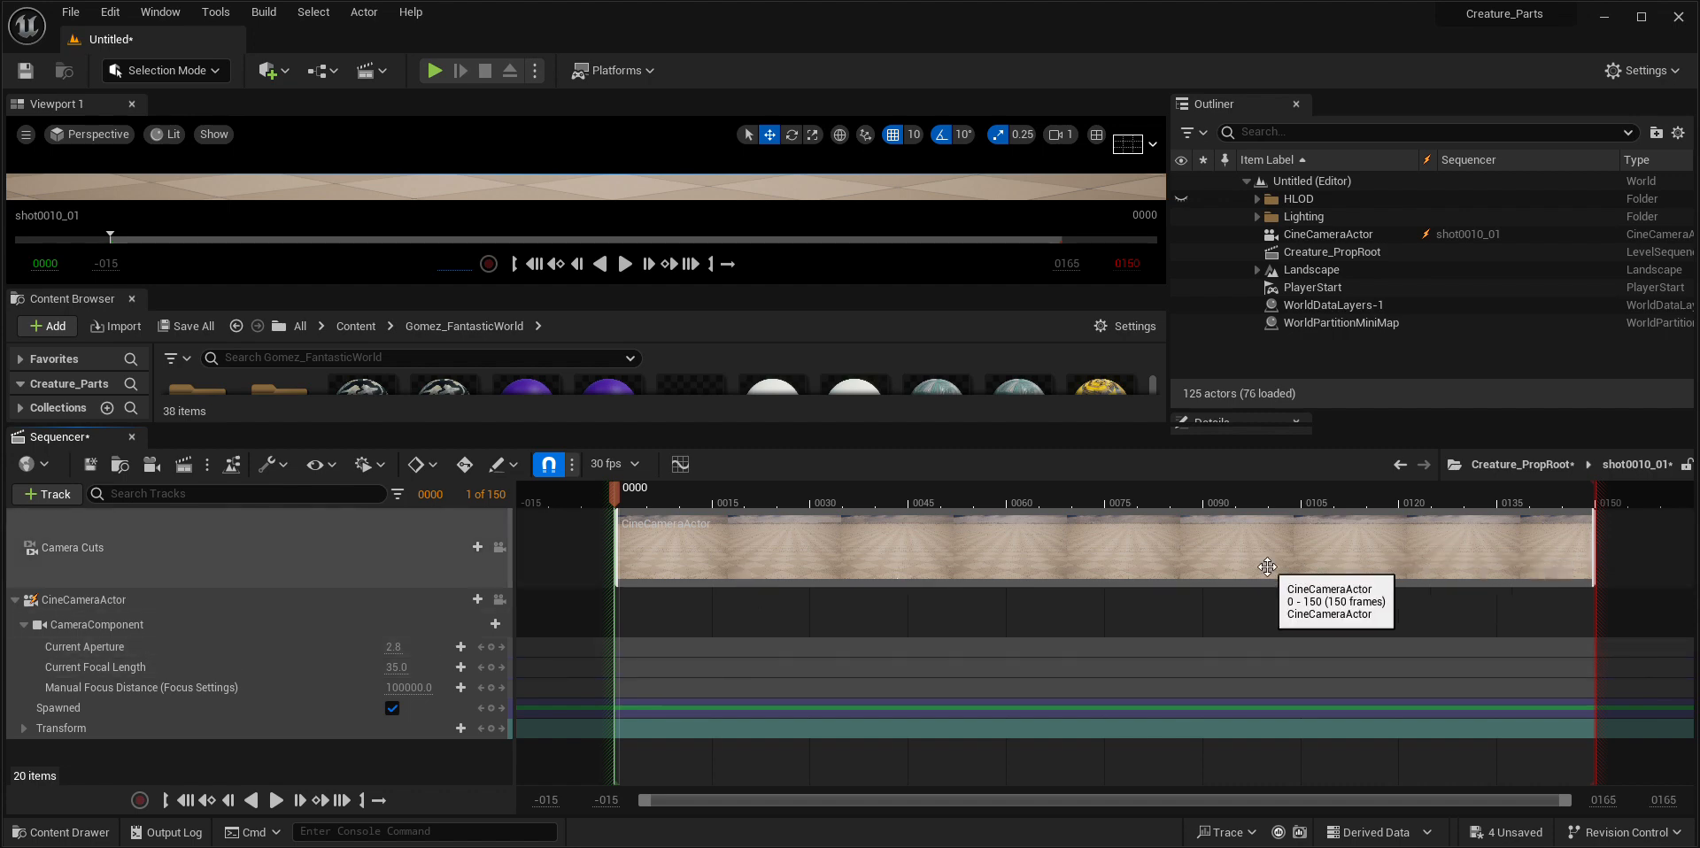
pyautogui.click(23, 624)
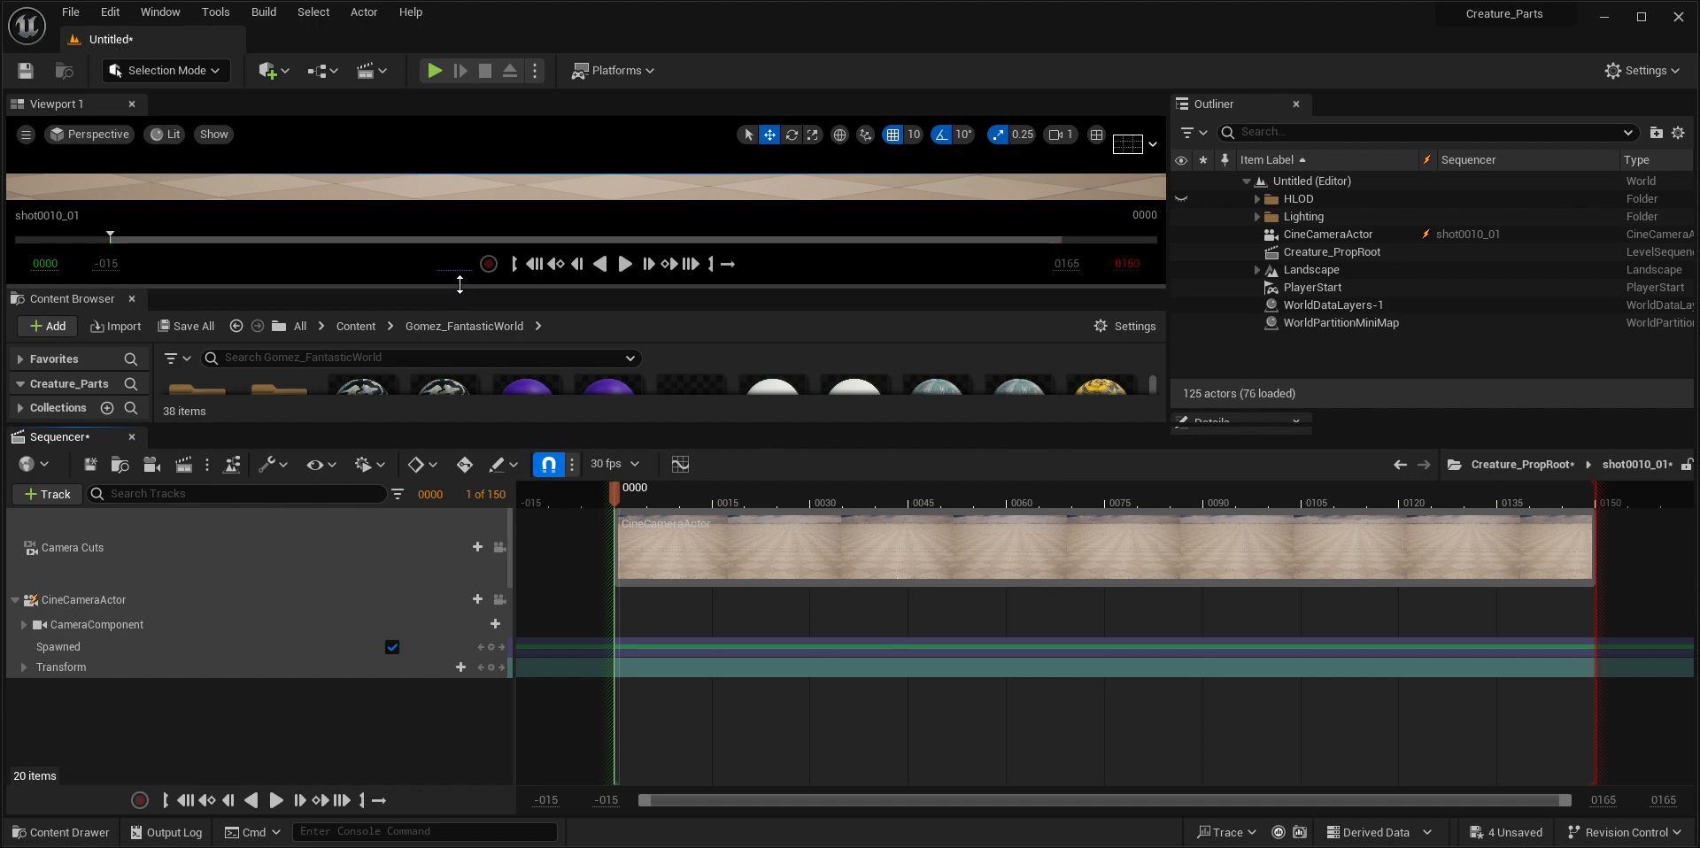
pyautogui.moveTo(460, 287); pyautogui.dragTo(520, 492)
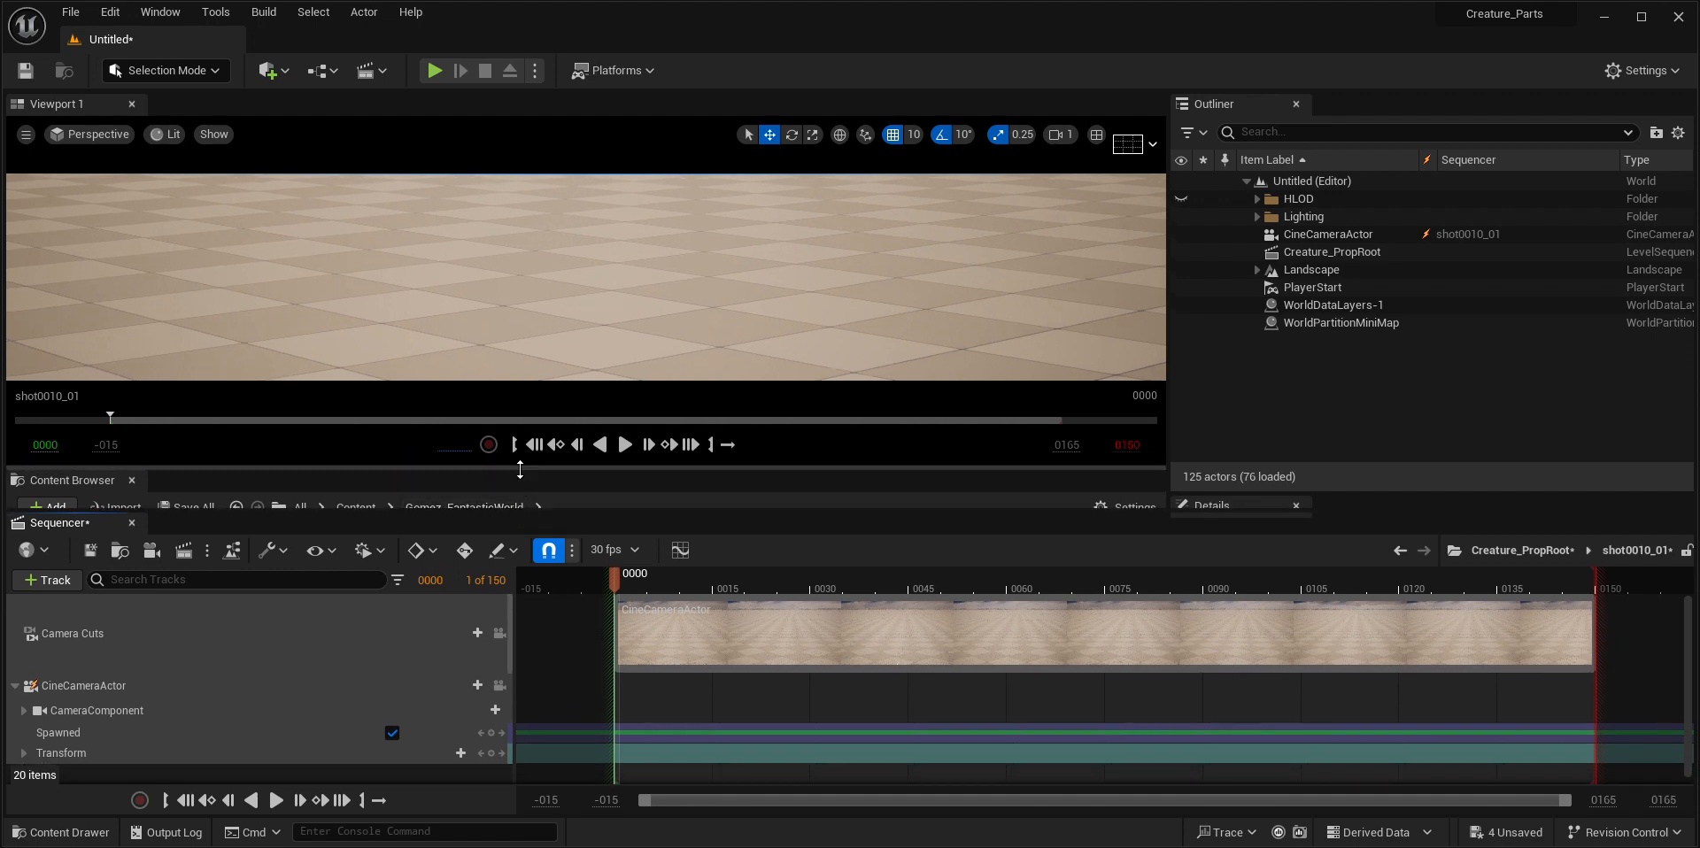
pyautogui.moveTo(518, 466); pyautogui.dragTo(519, 506)
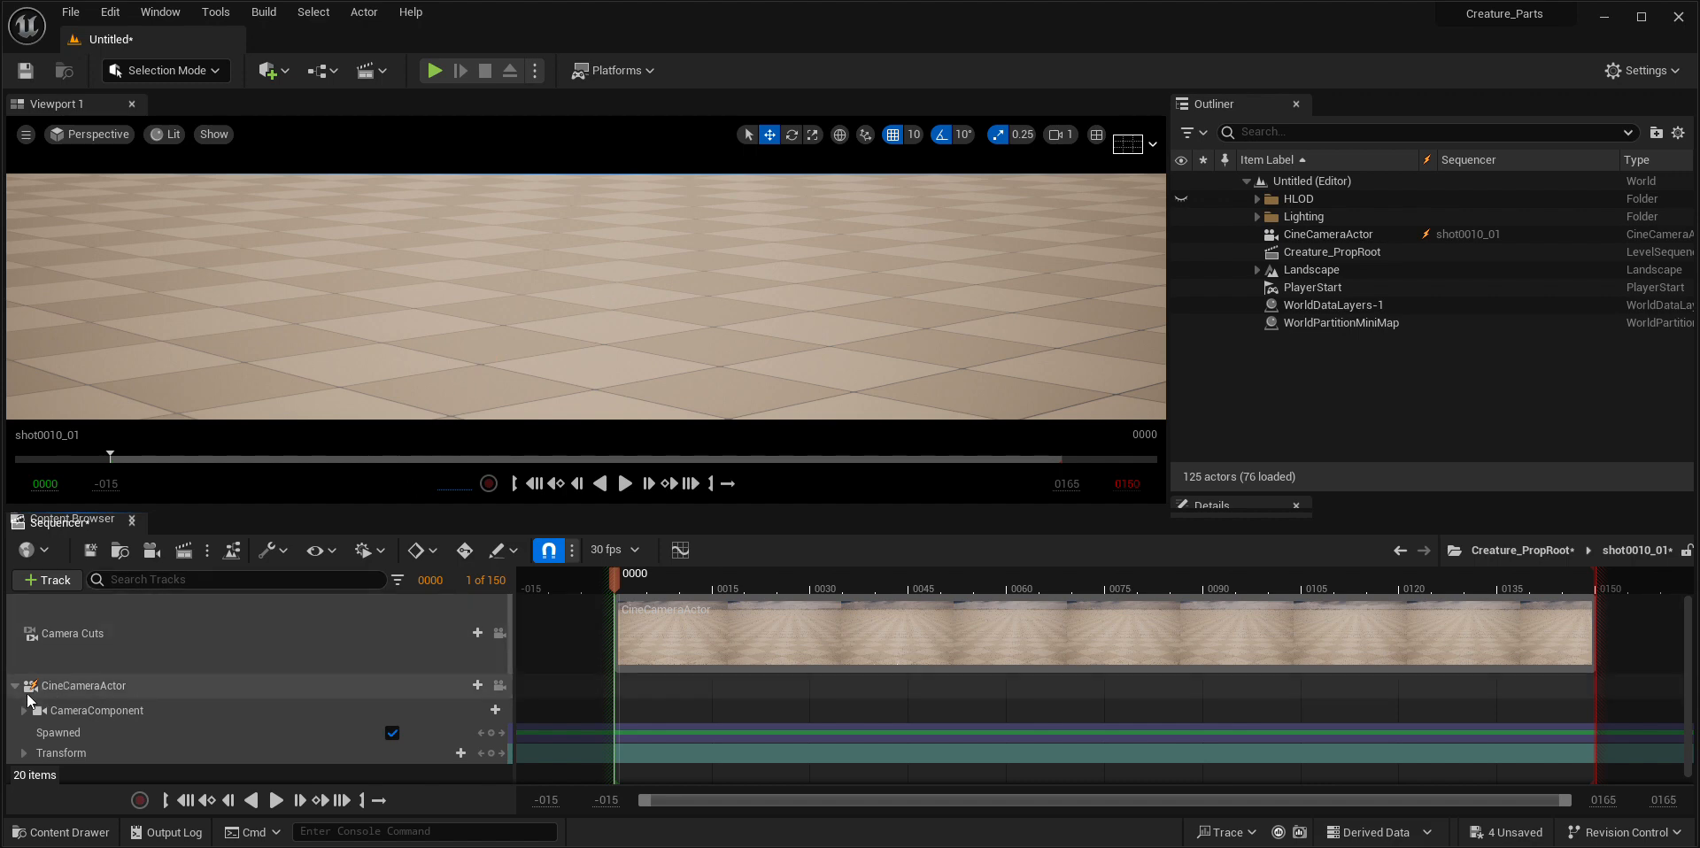
pyautogui.click(61, 754)
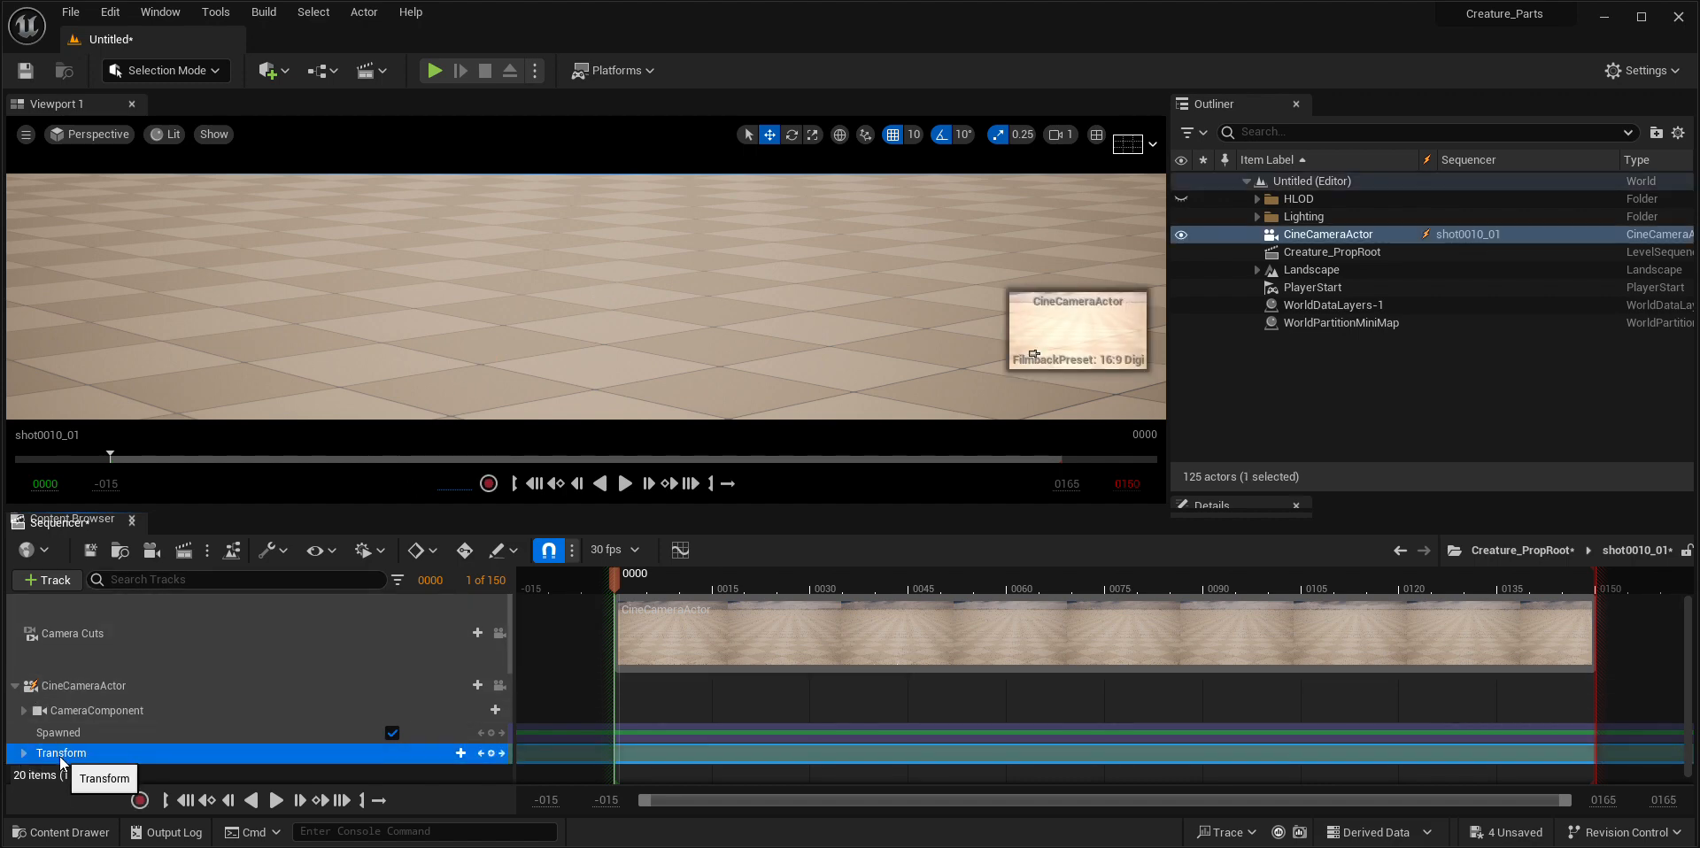
# - Place the Dino_posed static mesh from the Gomez_FantasticWorld folder into the level
pyautogui.click(50, 841)
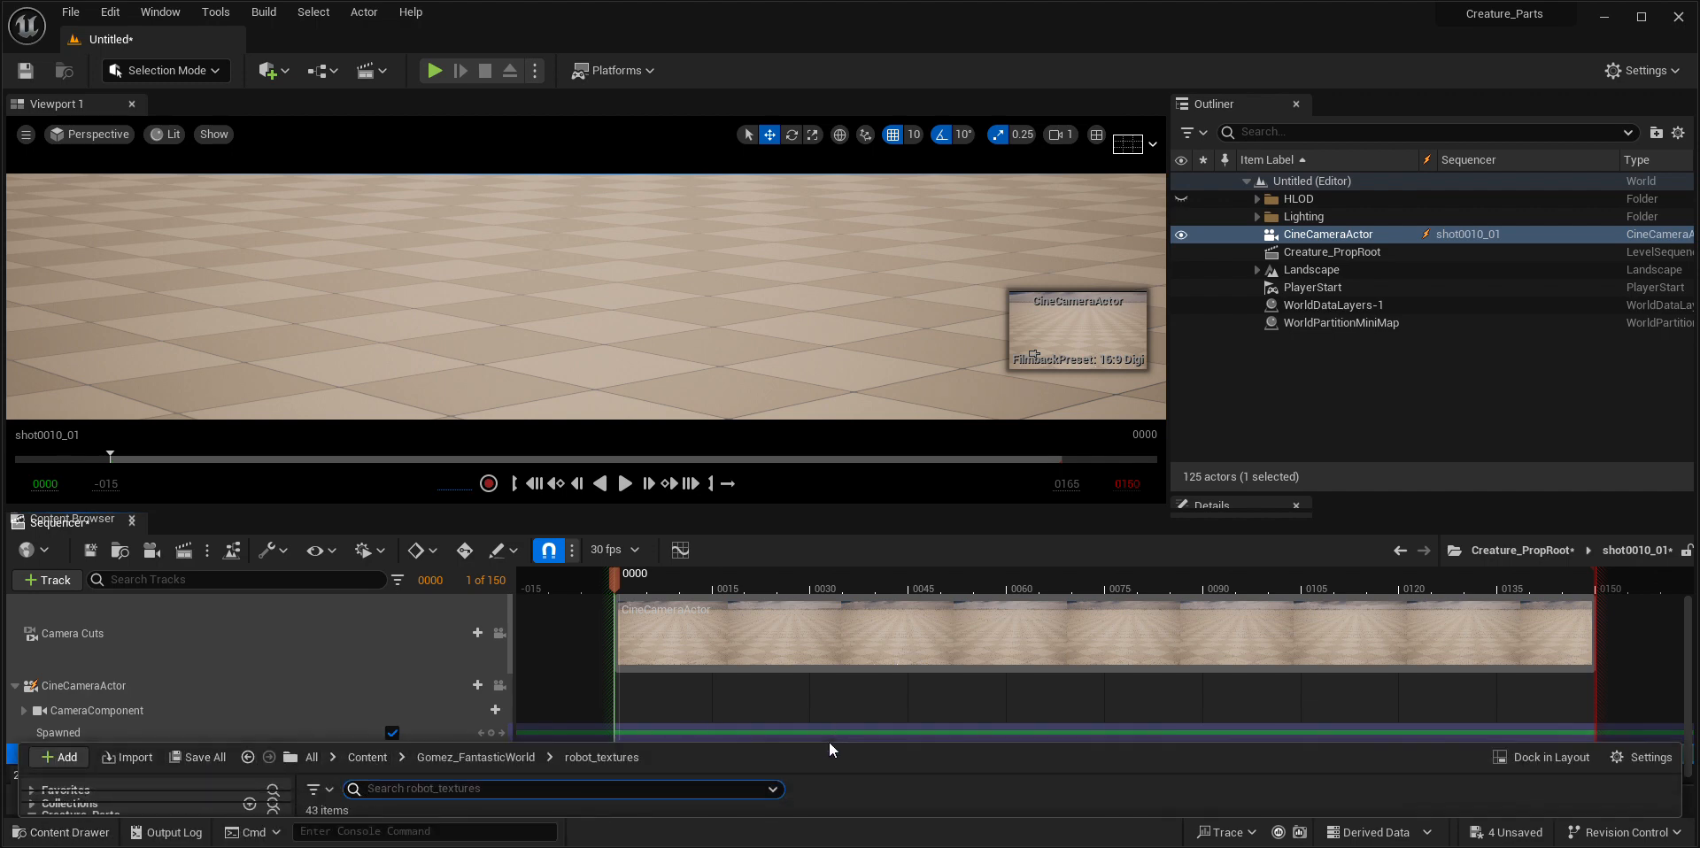
pyautogui.moveTo(829, 743); pyautogui.dragTo(855, 610)
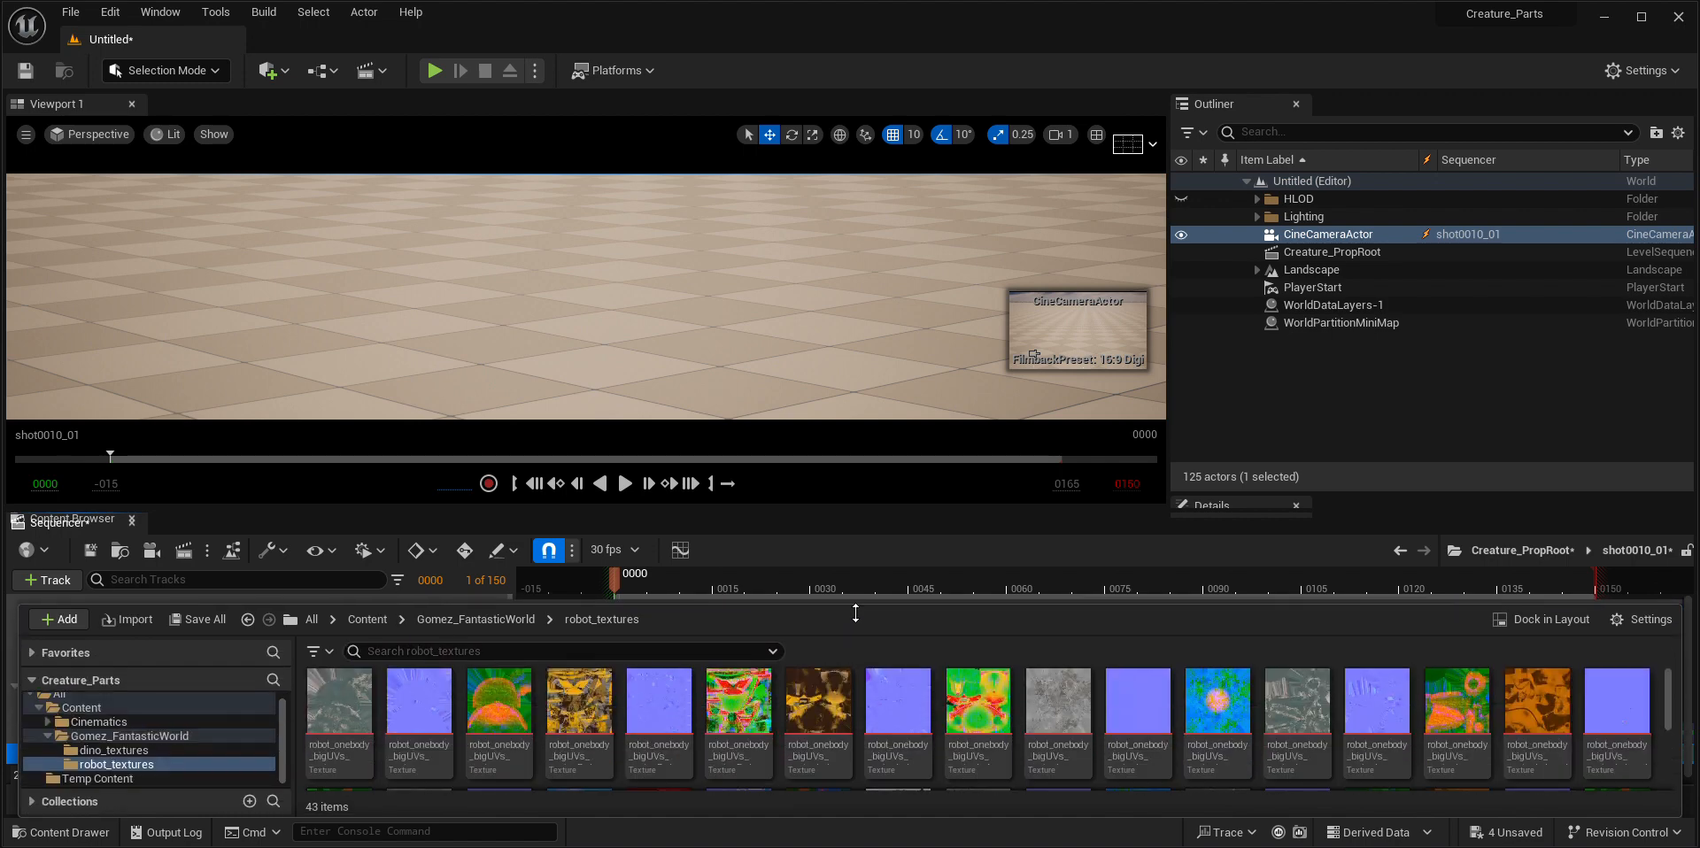
pyautogui.click(103, 736)
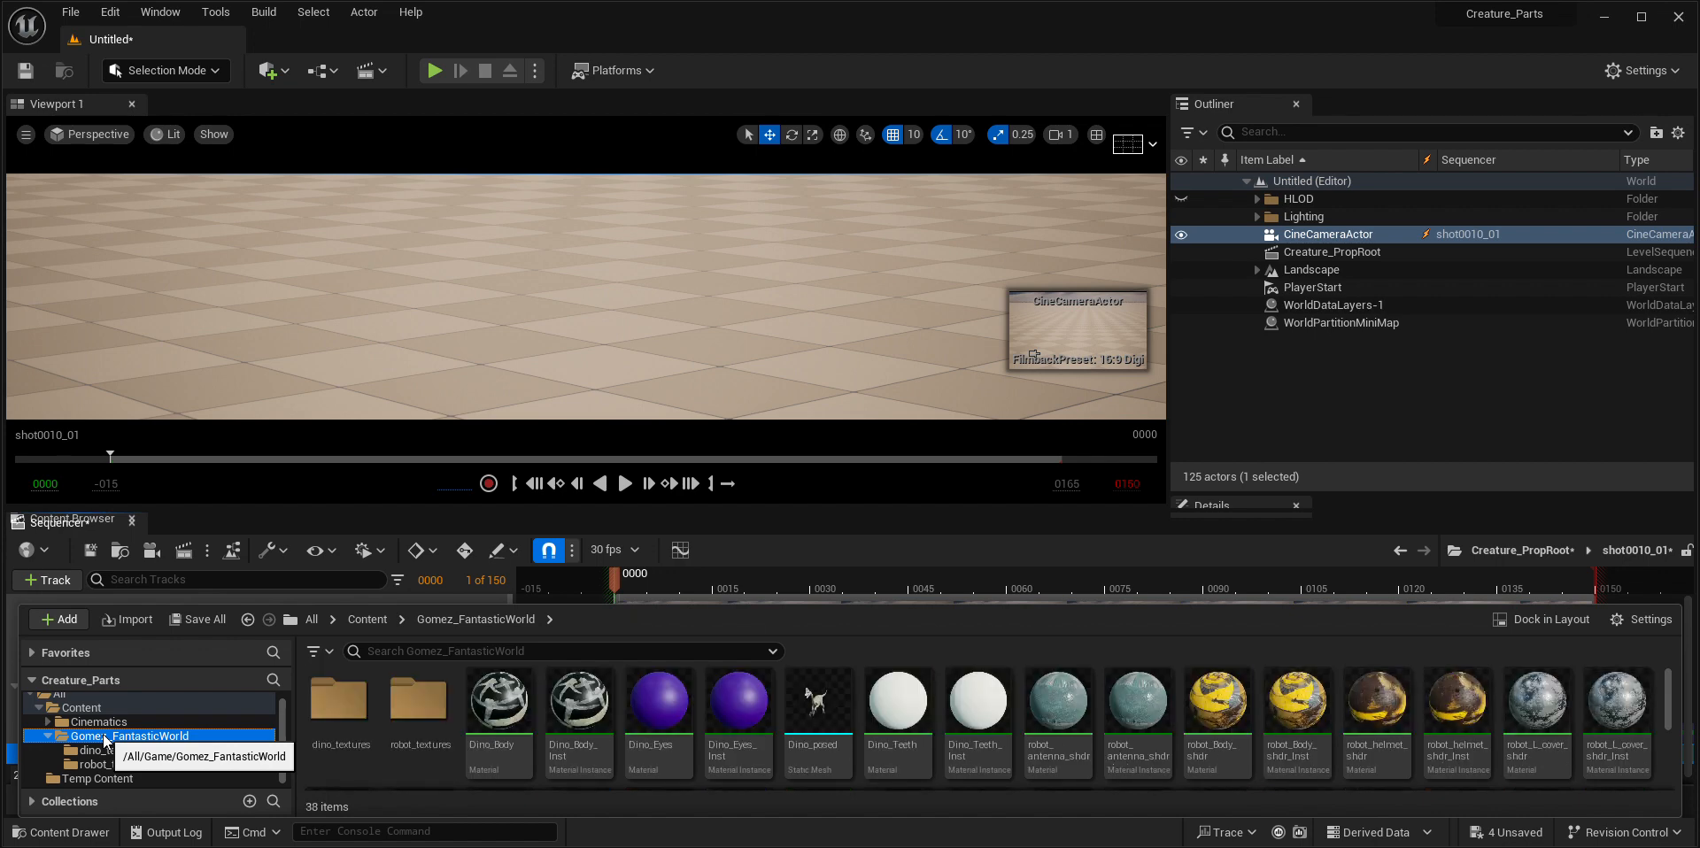
pyautogui.click(820, 701)
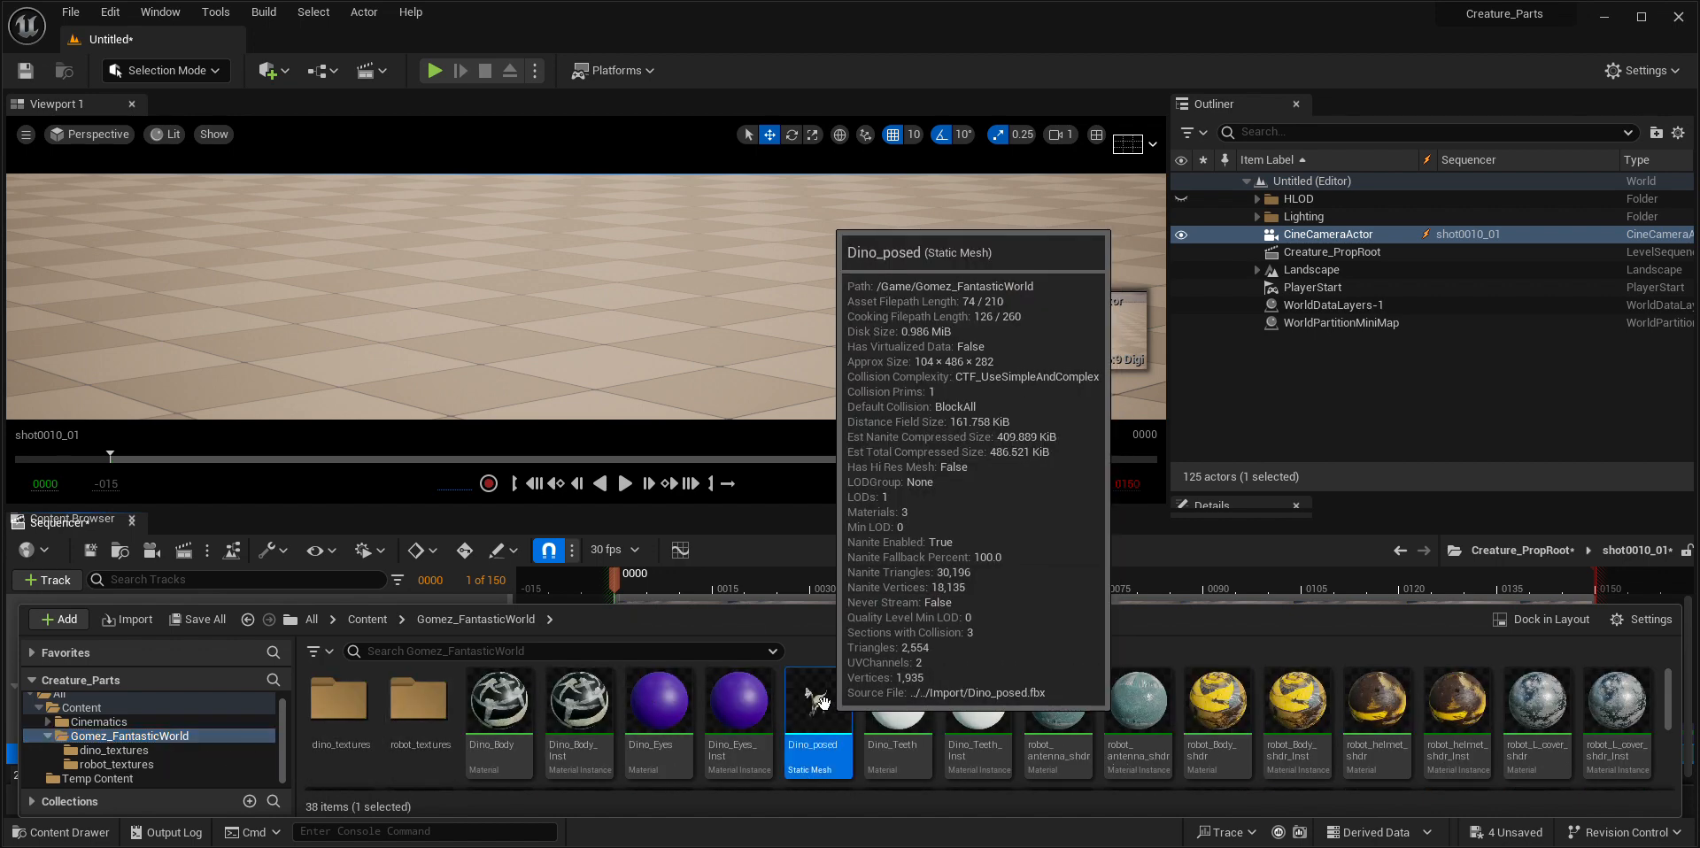
pyautogui.moveTo(819, 702); pyautogui.dragTo(634, 372)
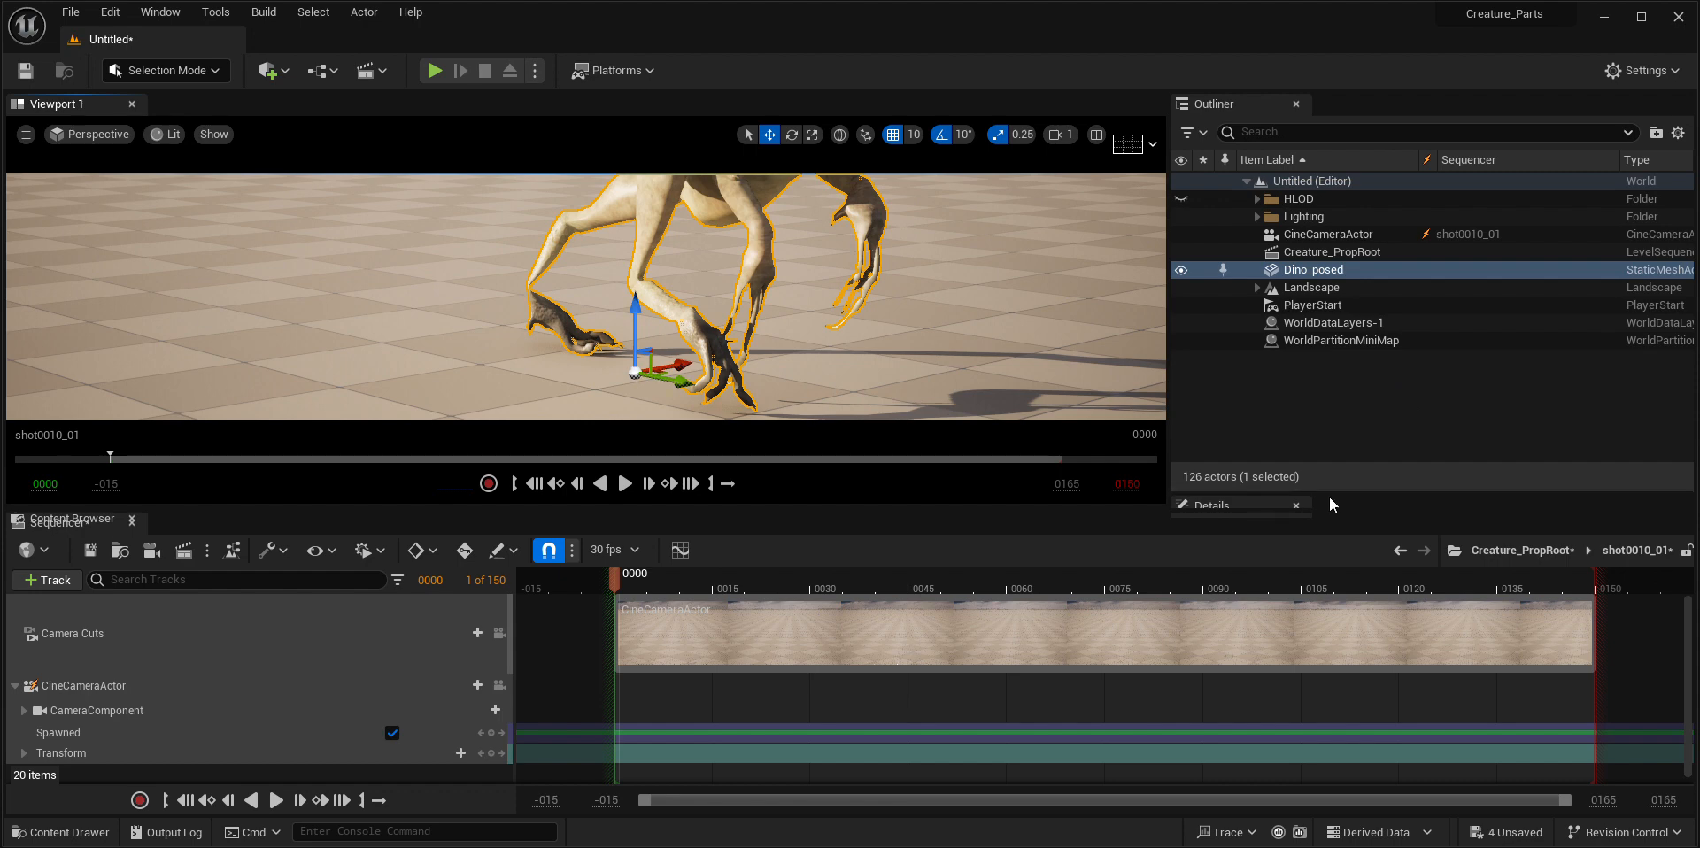
# - Set the X and Y location of Dino_posed to 0 so that it stands at the world origin
pyautogui.moveTo(1331, 499); pyautogui.dragTo(1343, 336)
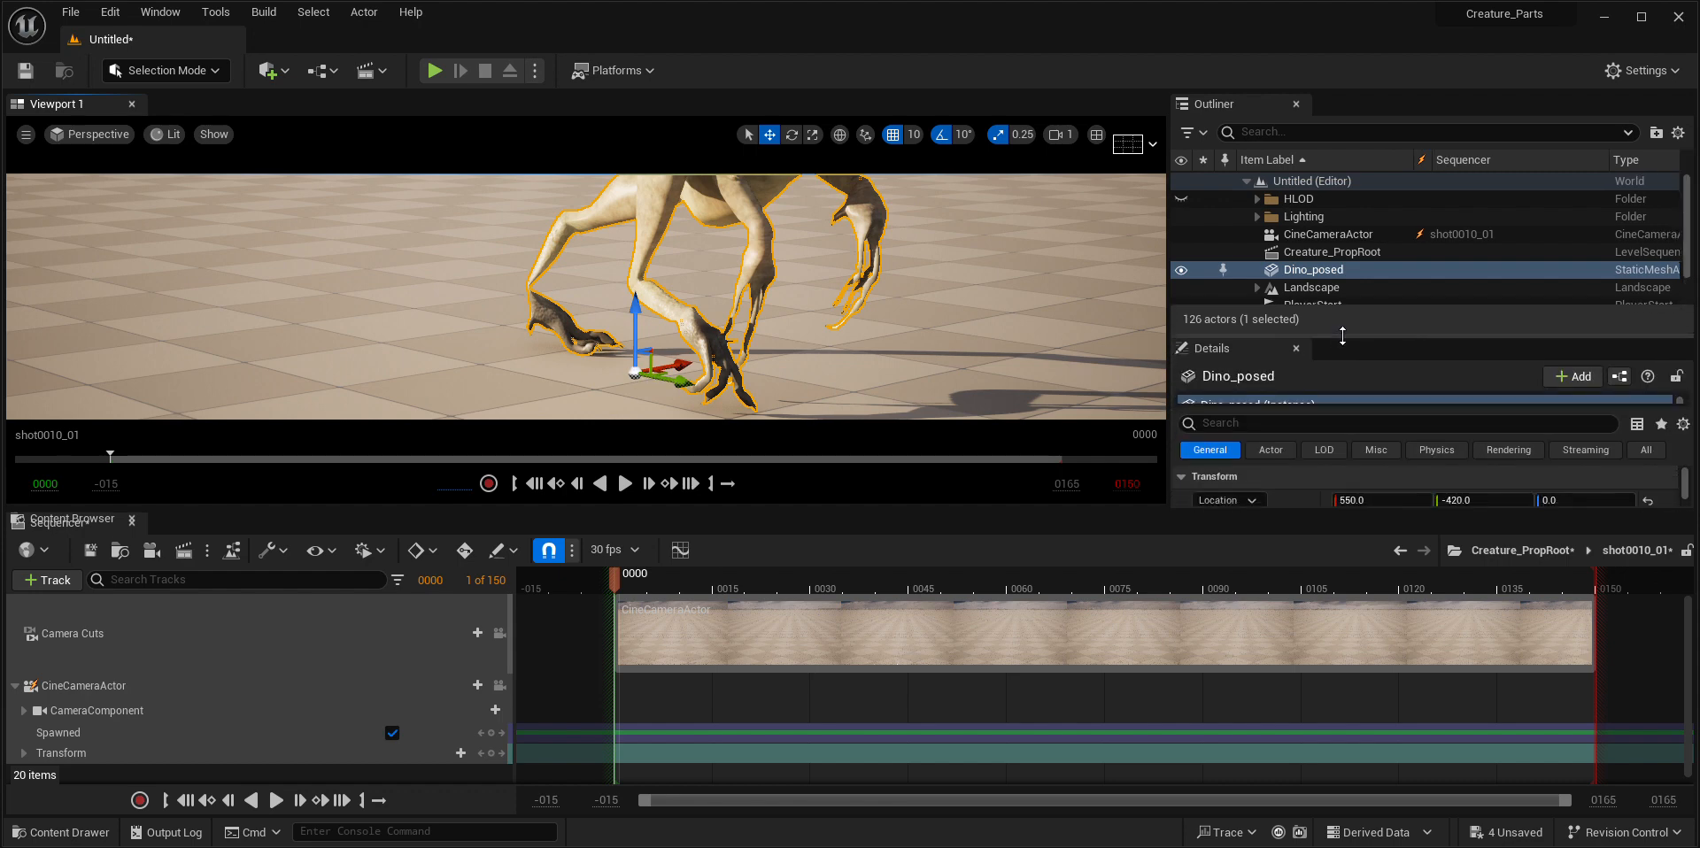
pyautogui.click(1372, 501)
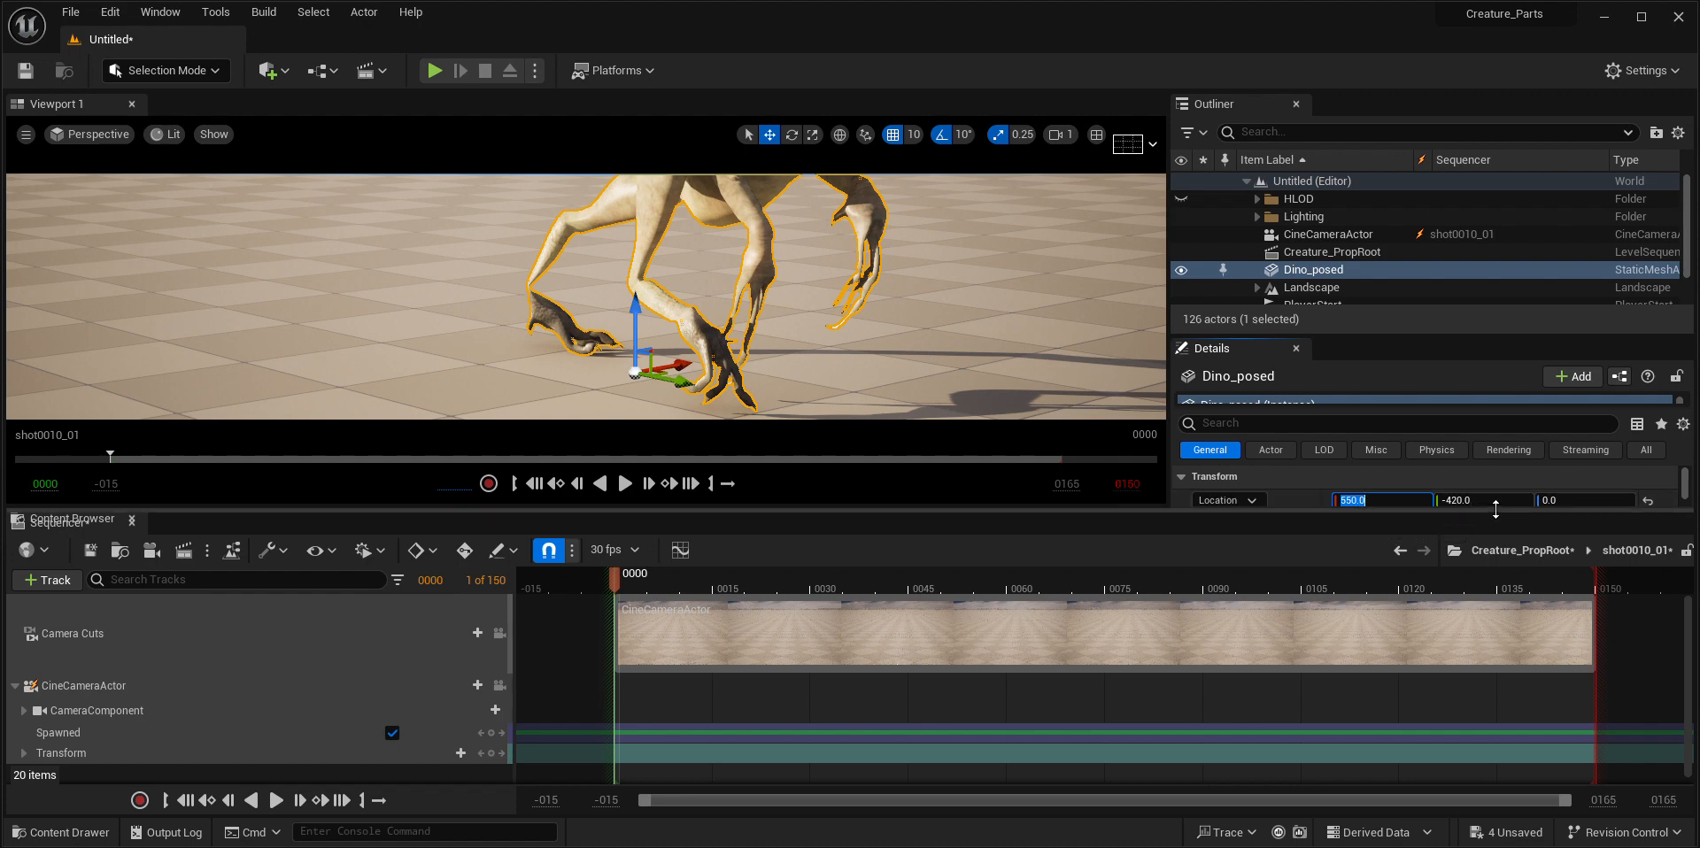
pyautogui.write('0')
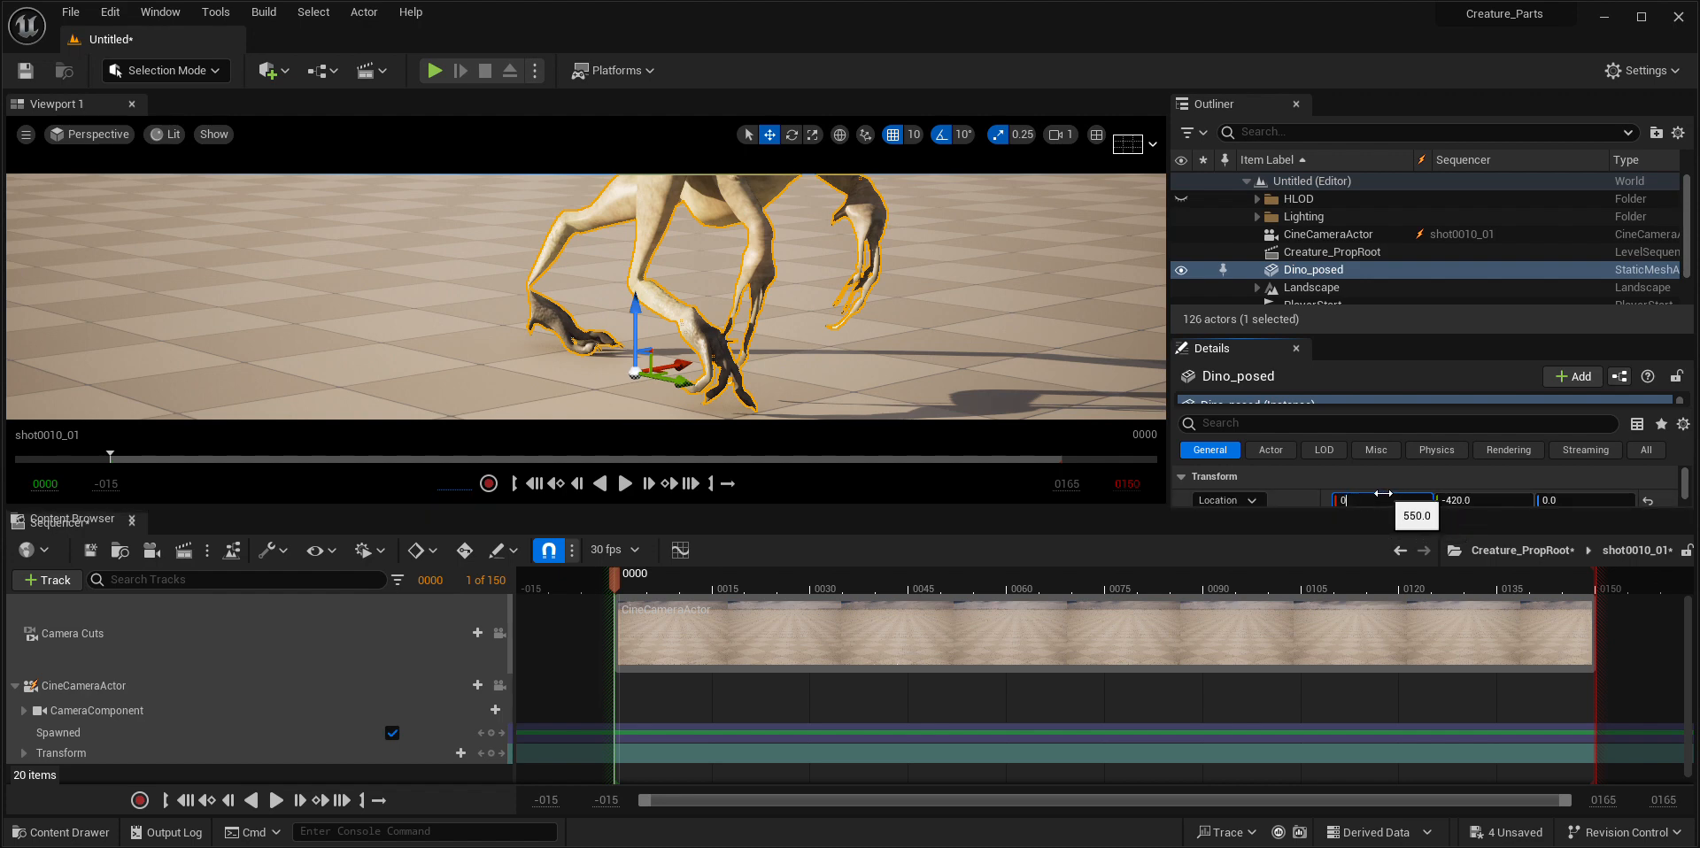
pyautogui.click(1464, 499)
pyautogui.write('0')
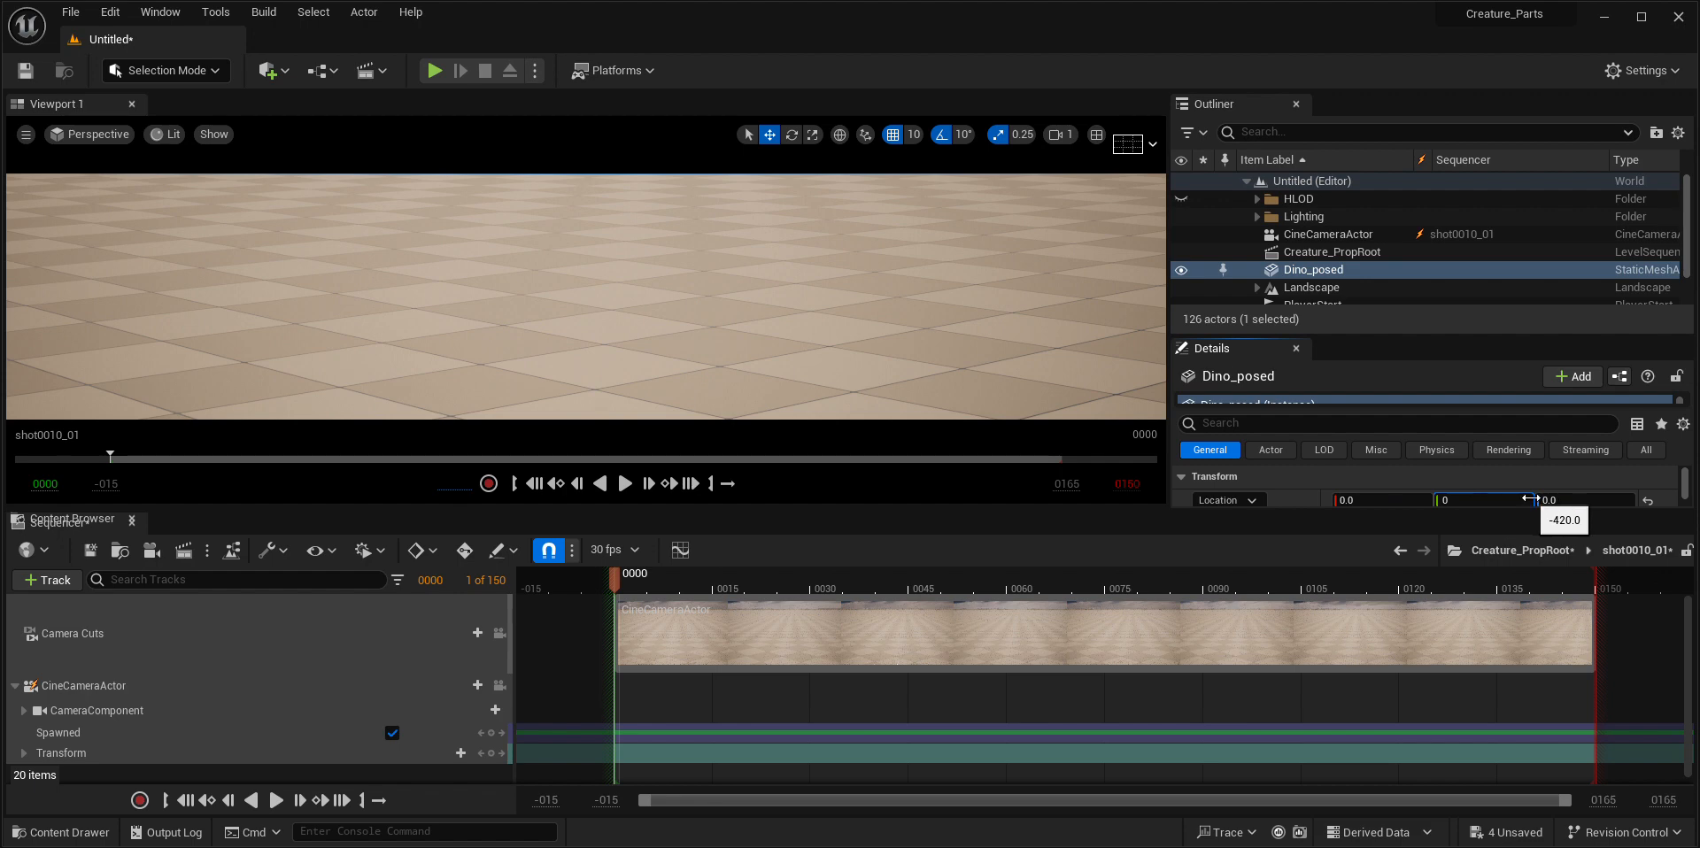
pyautogui.click(1563, 501)
pyautogui.click(1563, 501)
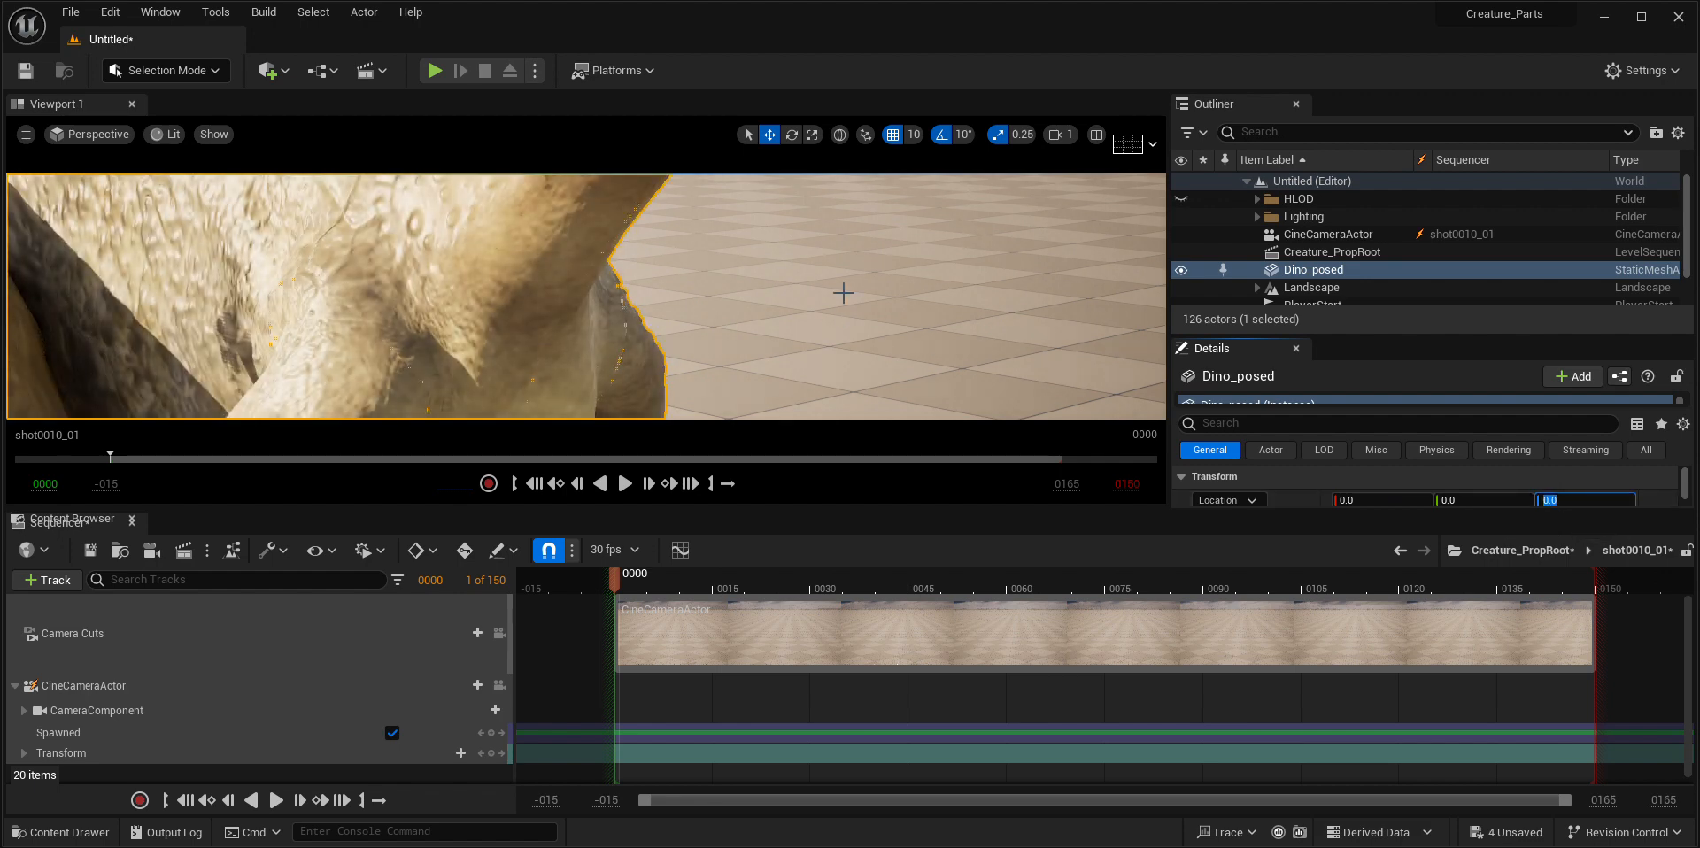
# - Place the Robot_posed static mesh from the Gomez_FantasticWorld folder into the level beside the dinosaur
pyautogui.click(656, 250)
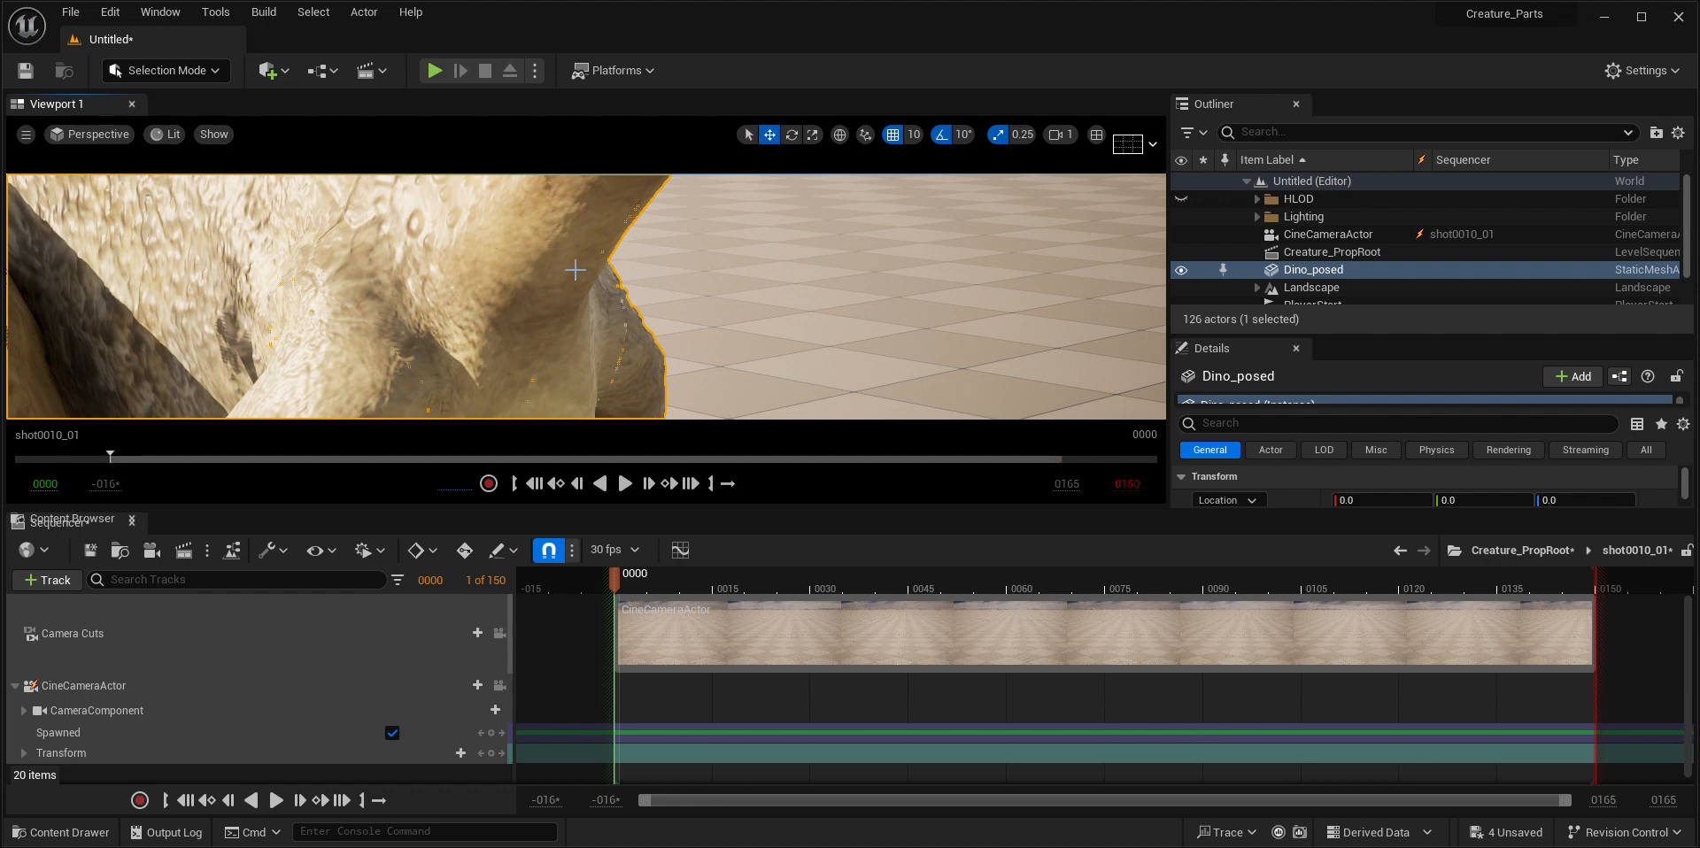
pyautogui.press('f')
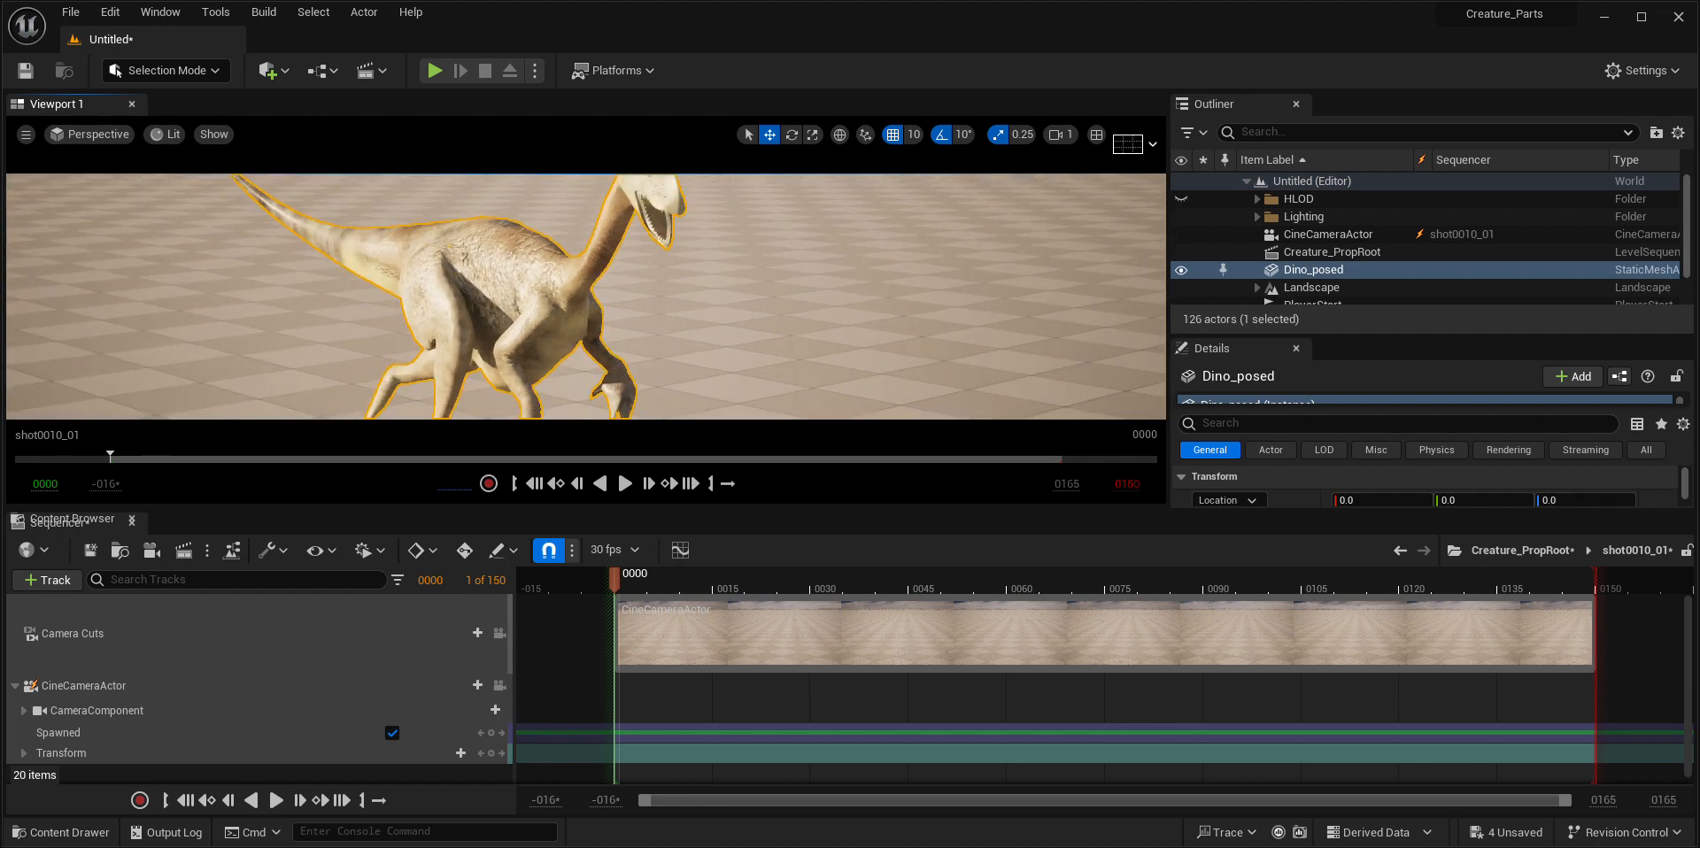
pyautogui.scroll(-4, 586, 296)
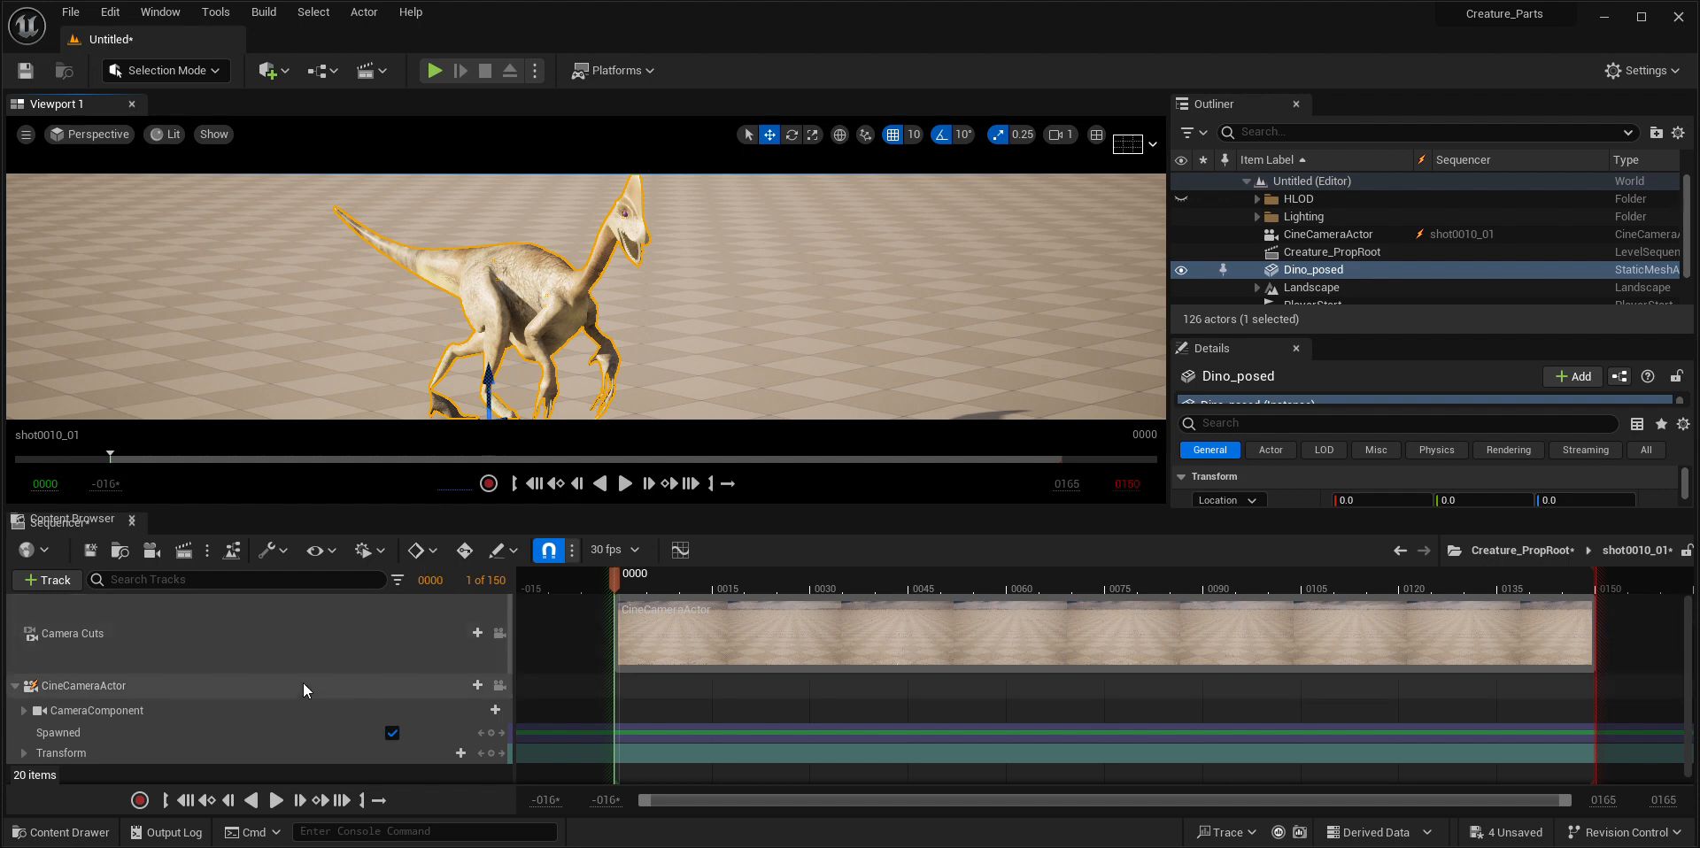
pyautogui.click(42, 832)
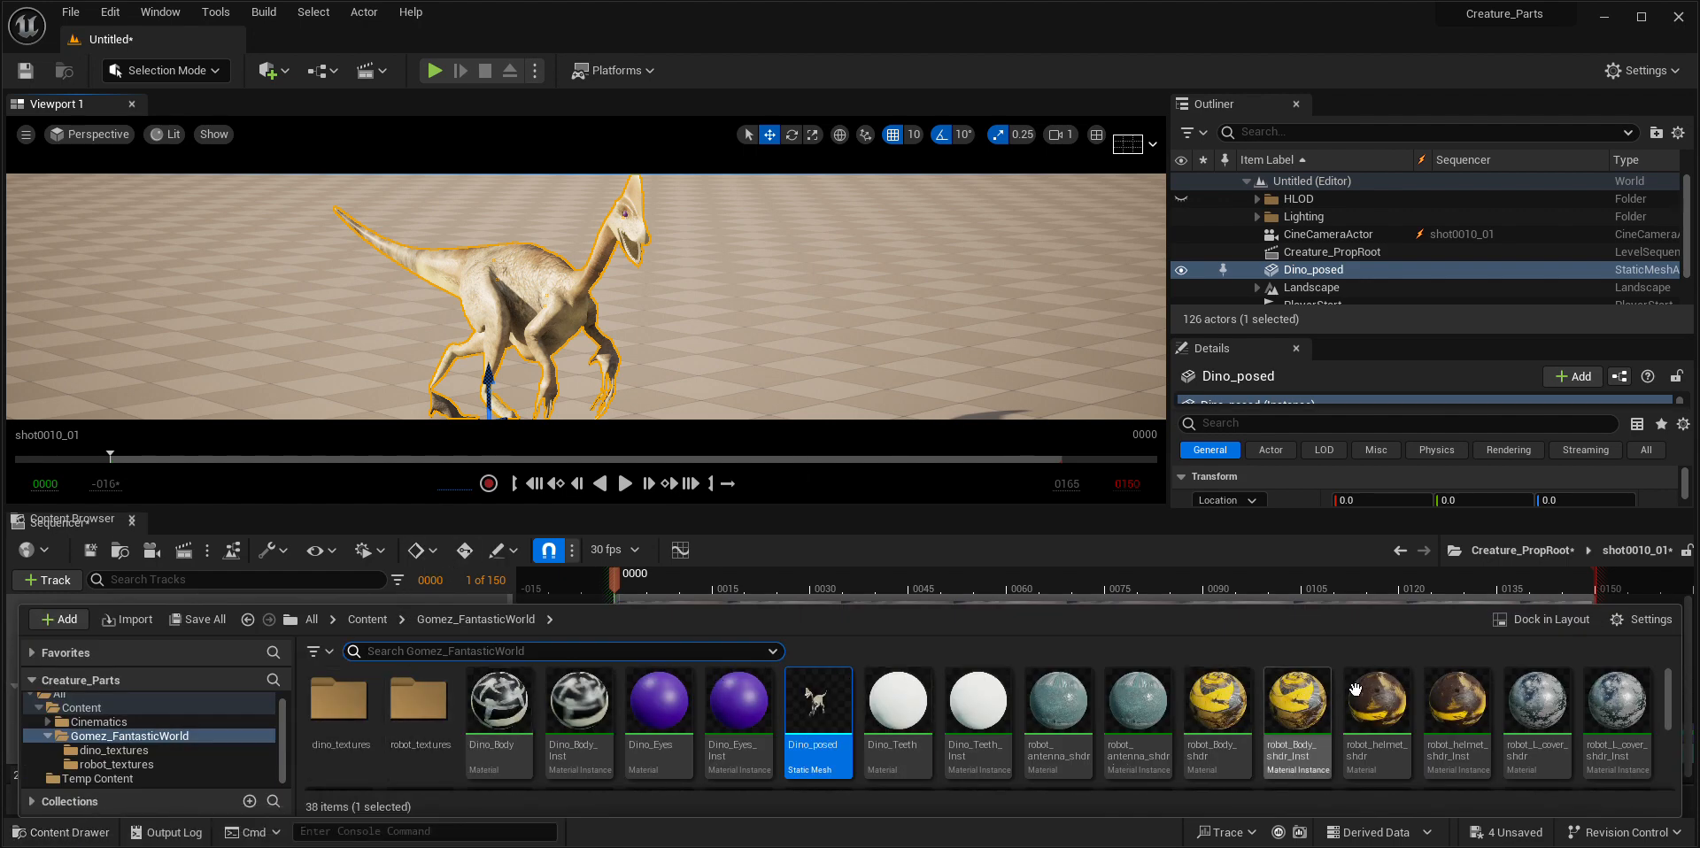
pyautogui.scroll(-3, 1115, 732)
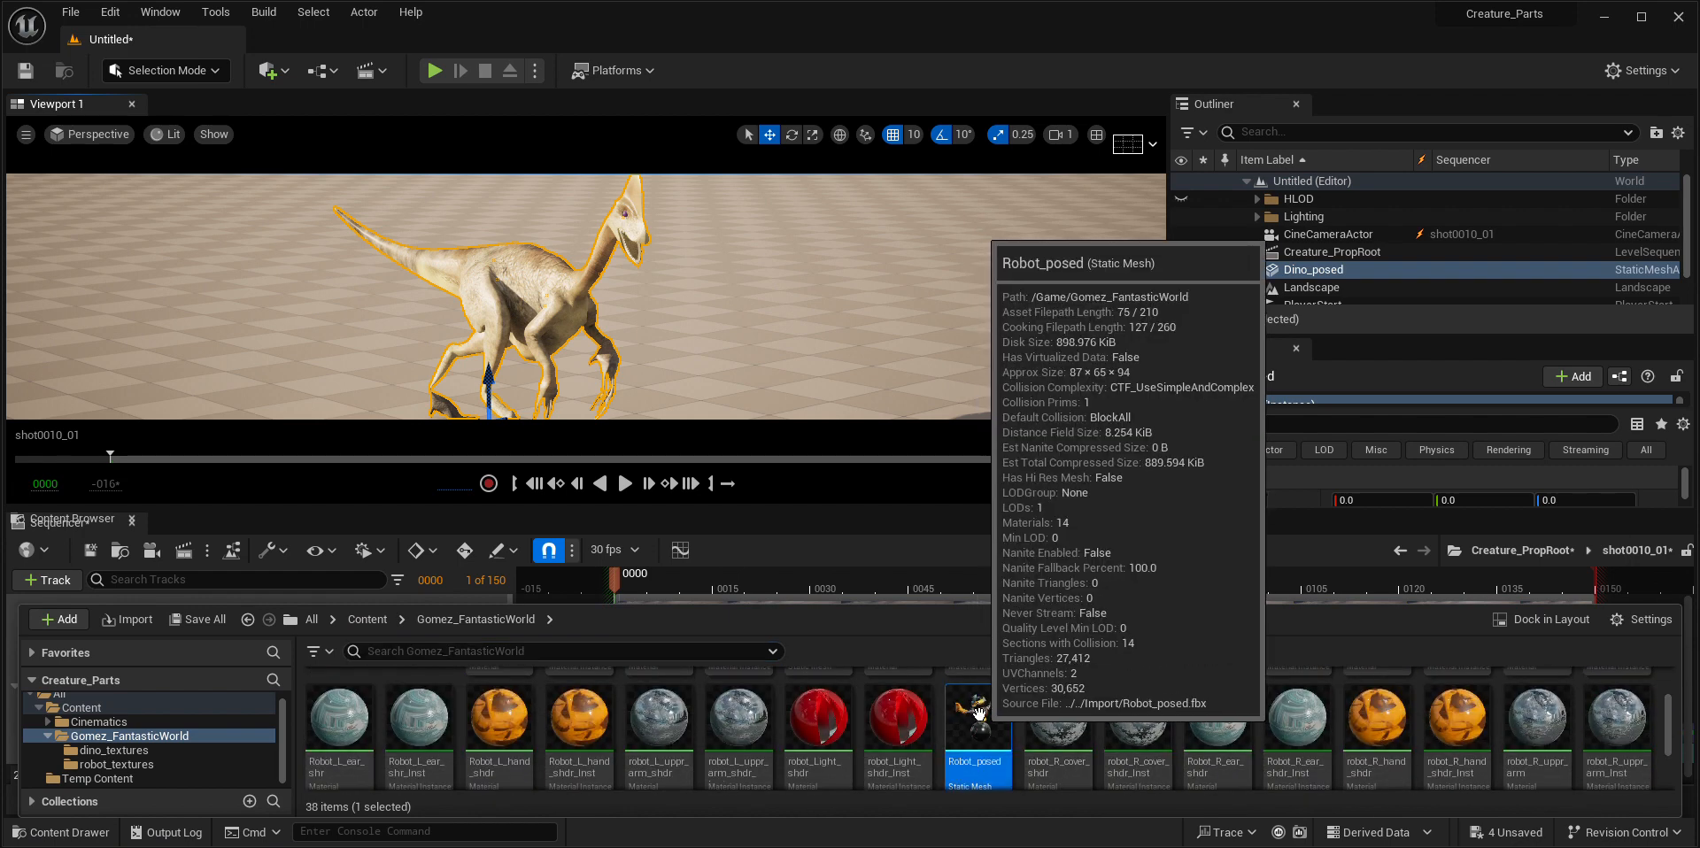
pyautogui.moveTo(977, 719); pyautogui.dragTo(825, 292)
pyautogui.moveTo(715, 382); pyautogui.dragTo(717, 382)
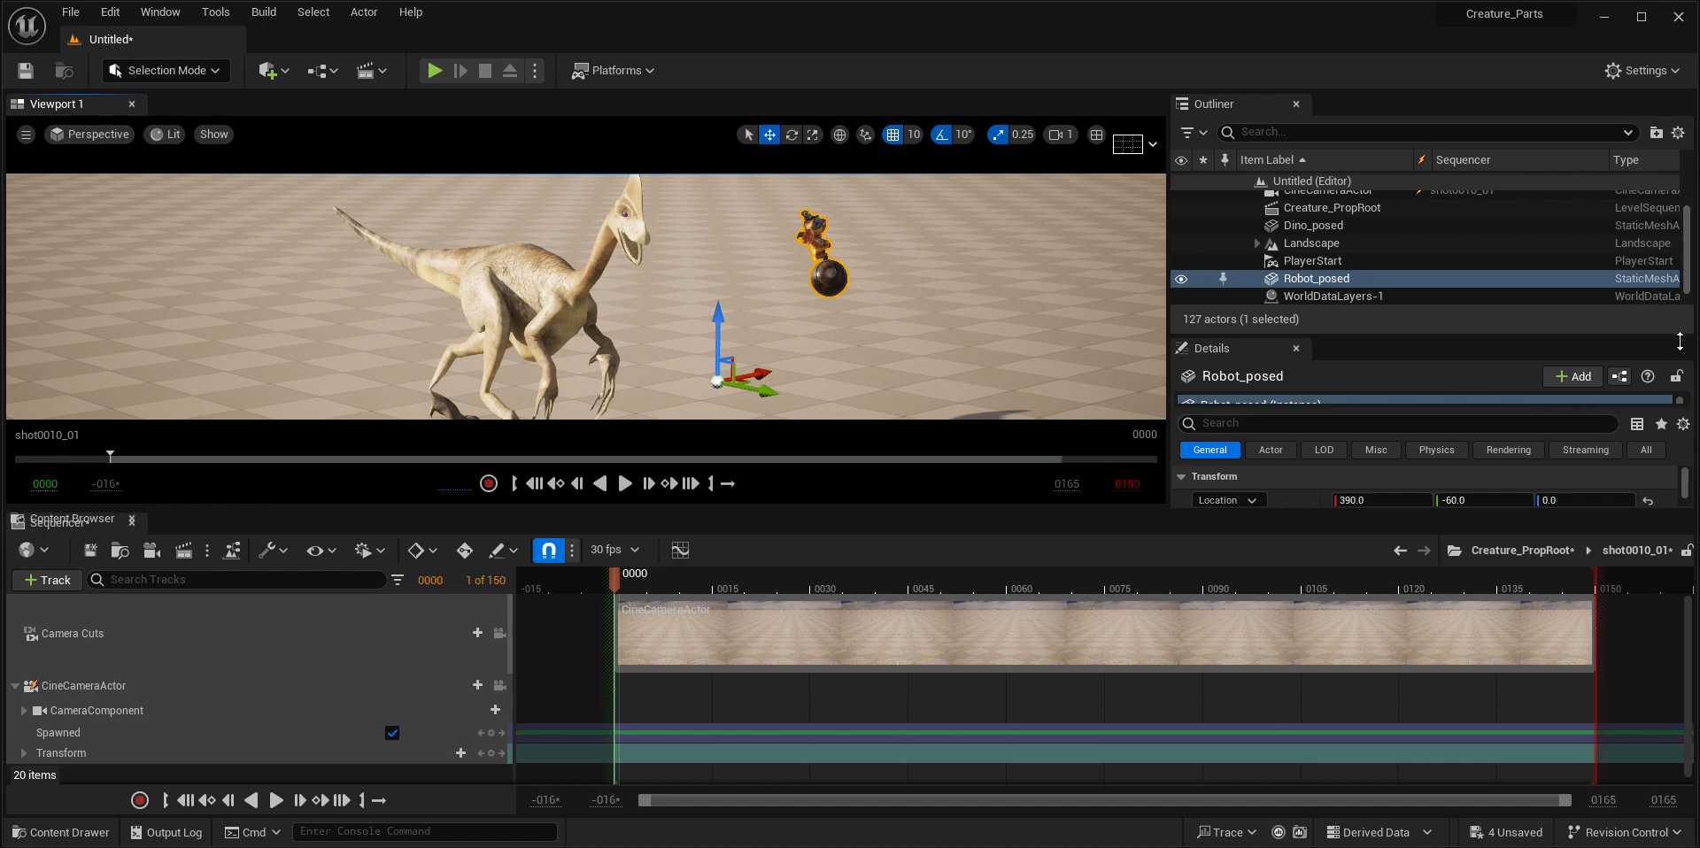
# - Set the X and Y location of Robot_posed to 0 and collapse the CineCameraActor track in the shot
pyautogui.scroll(-2, 1690, 484)
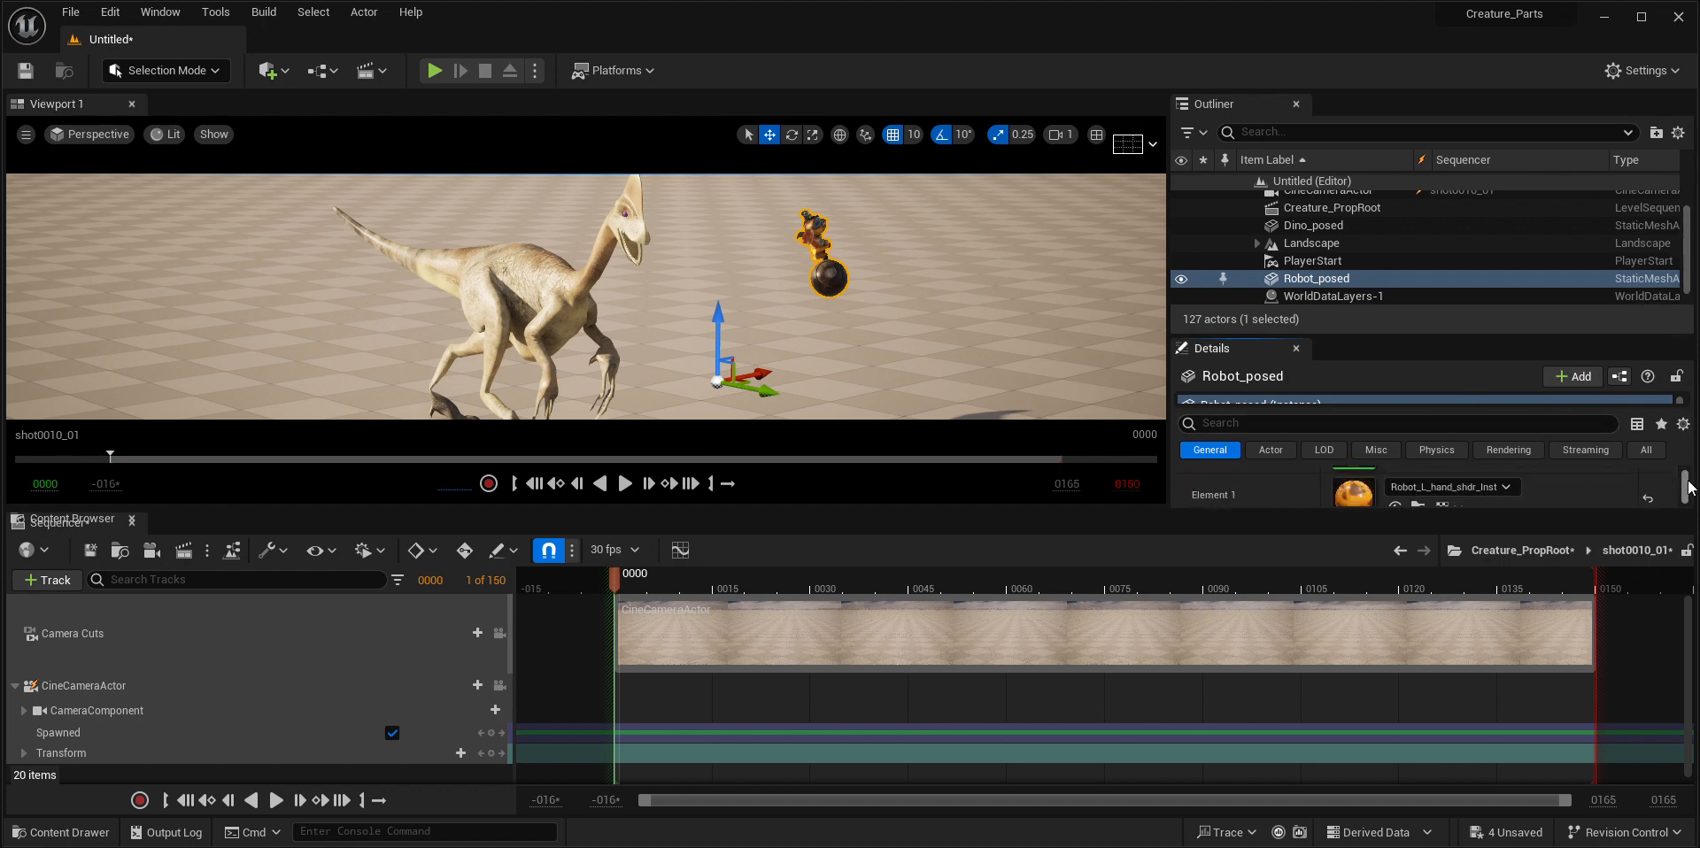
pyautogui.scroll(2, 1690, 483)
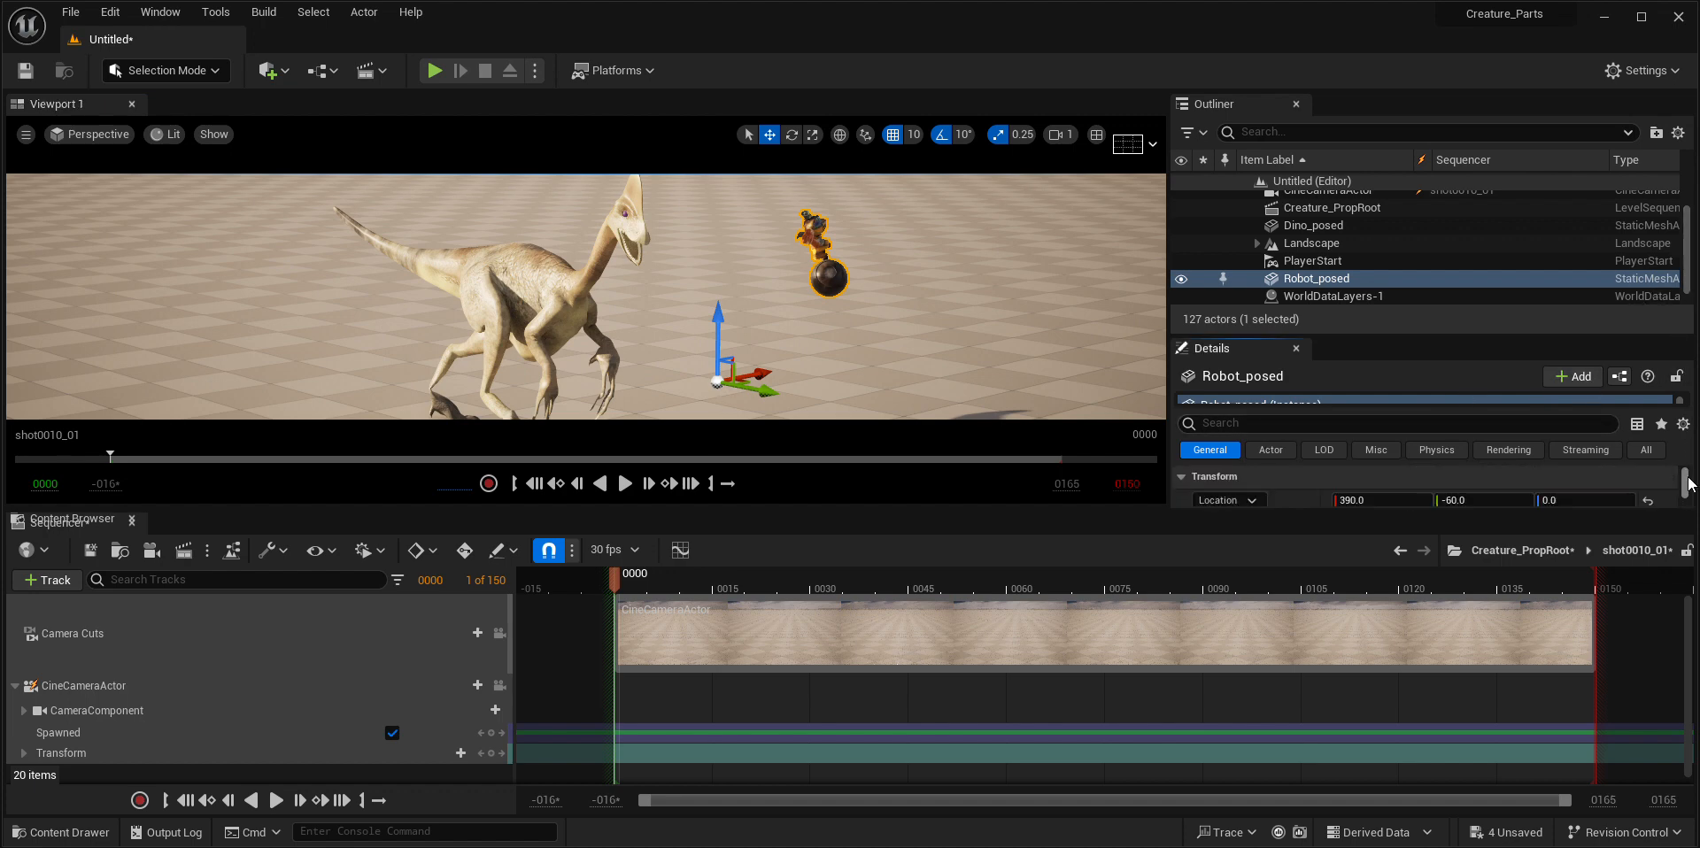
pyautogui.click(1370, 498)
pyautogui.write('0')
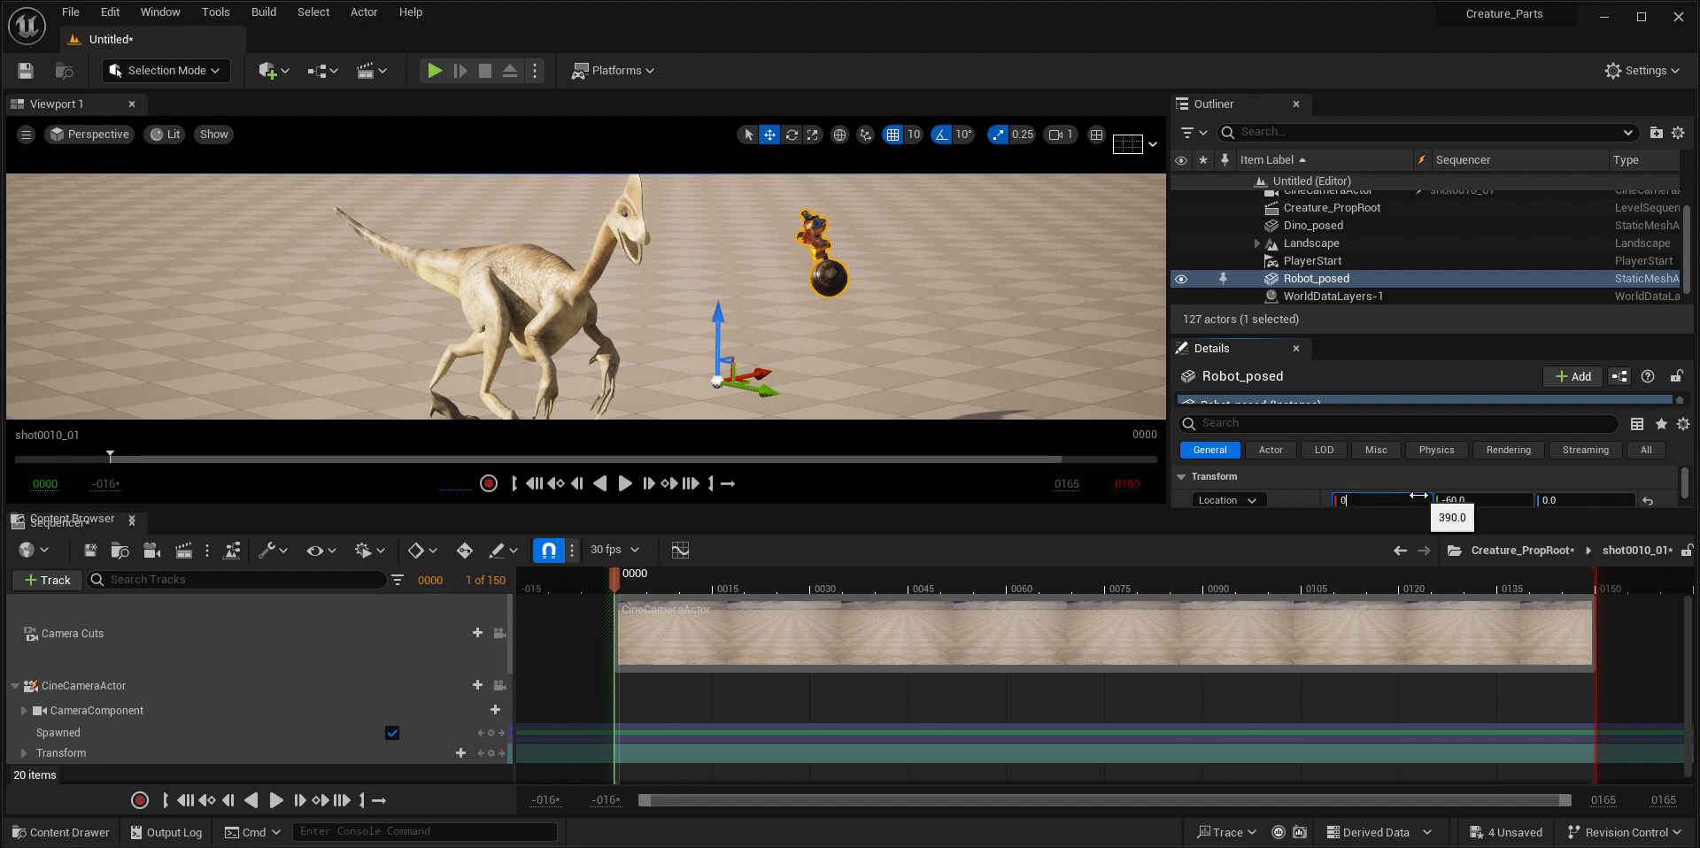
pyautogui.click(1475, 501)
pyautogui.write('0')
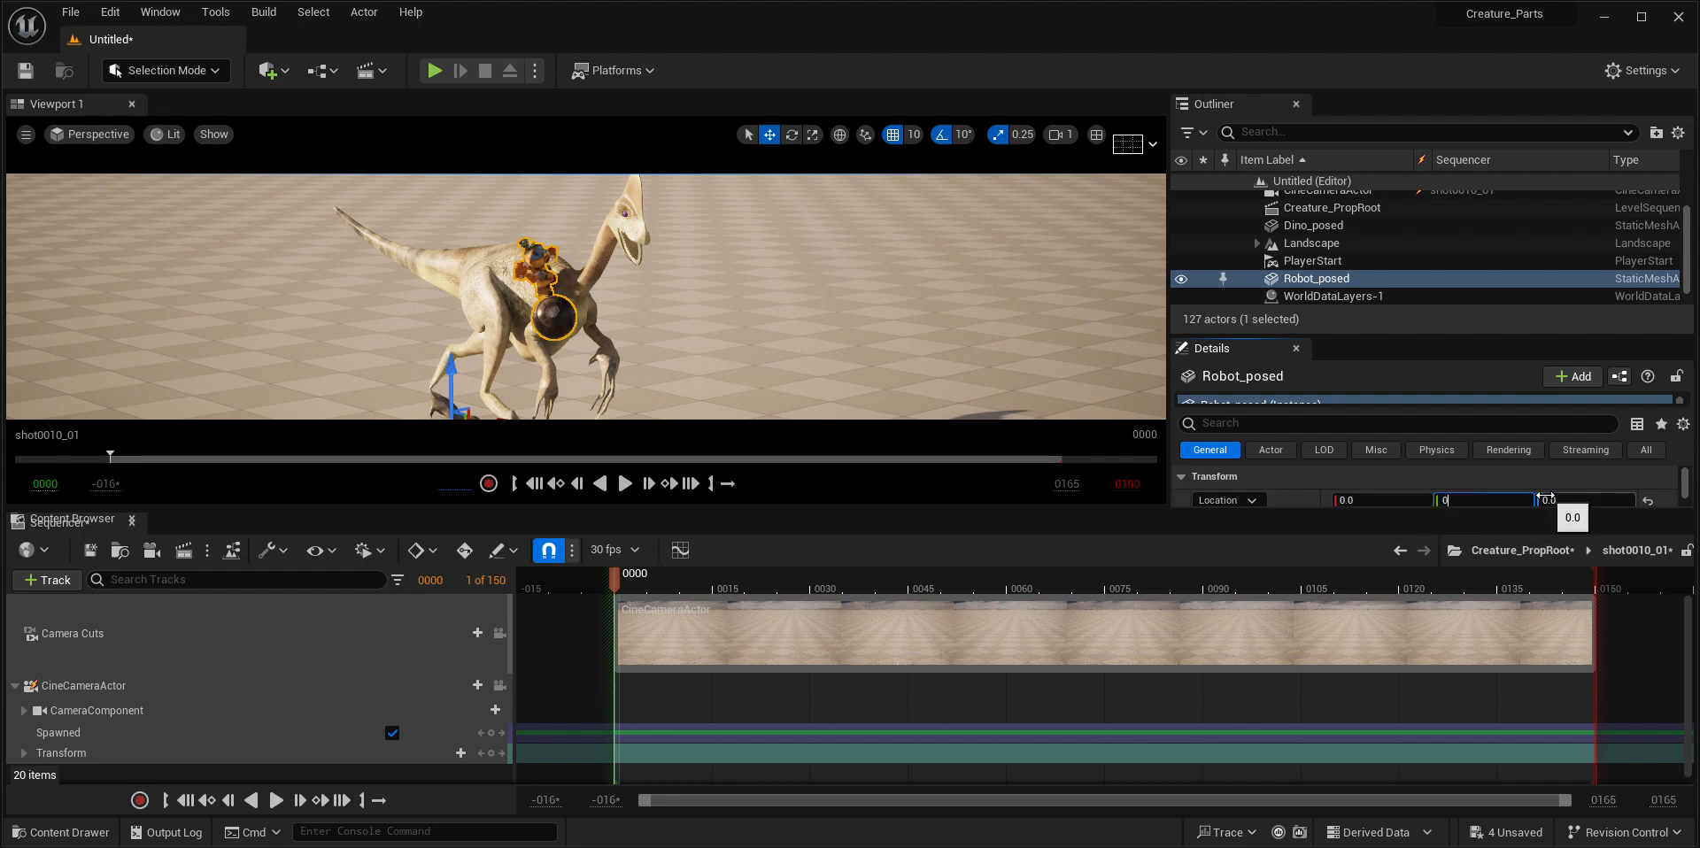
pyautogui.click(1548, 499)
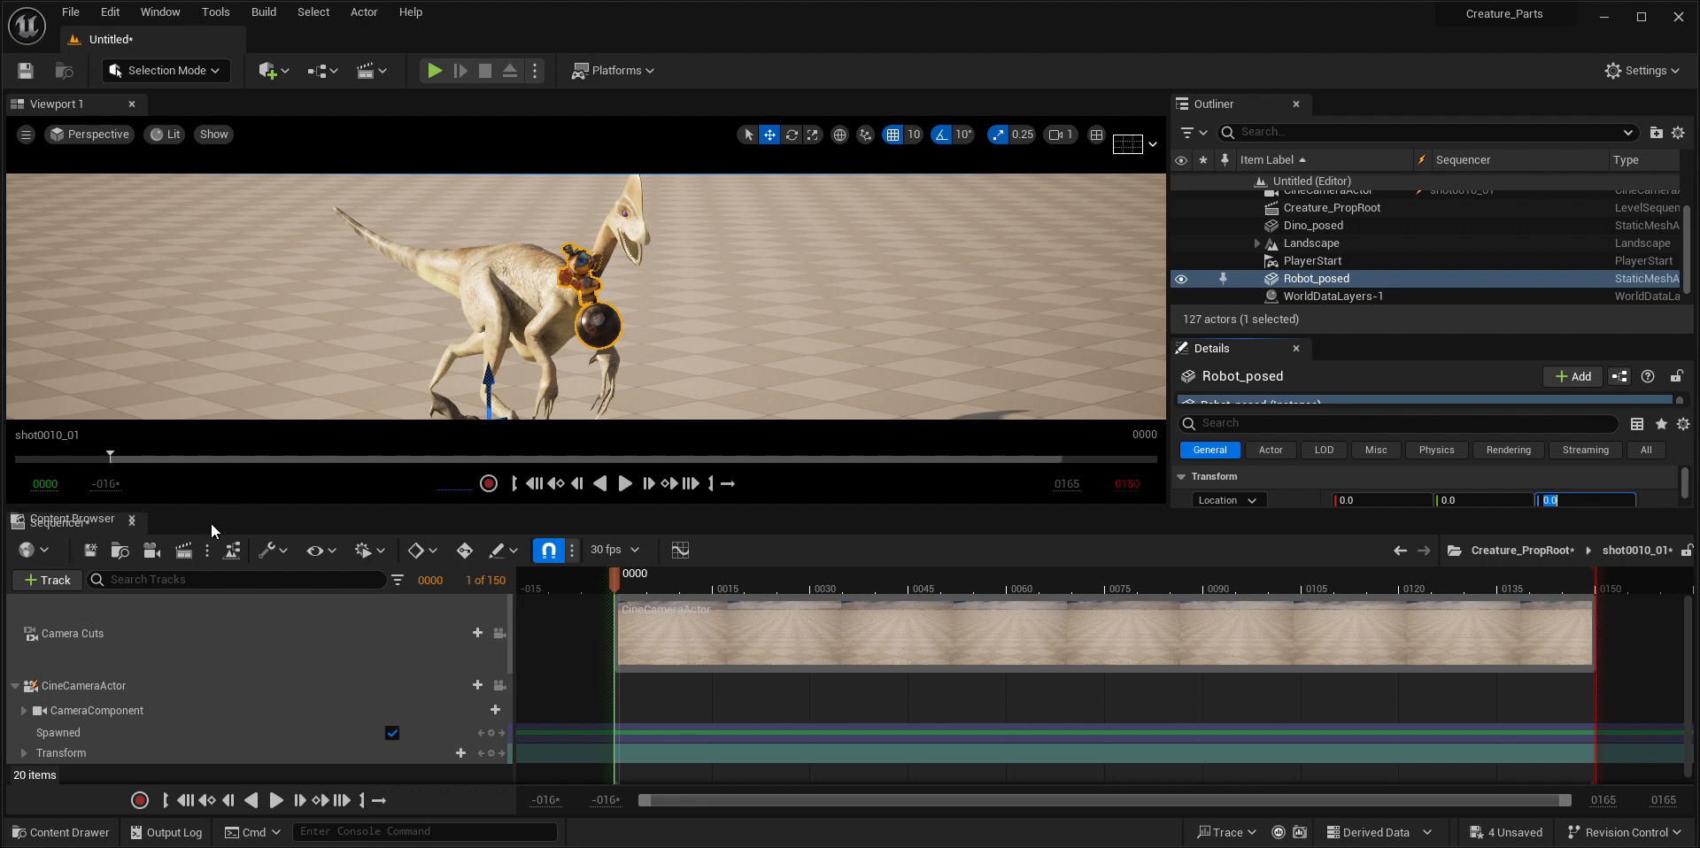
pyautogui.click(16, 689)
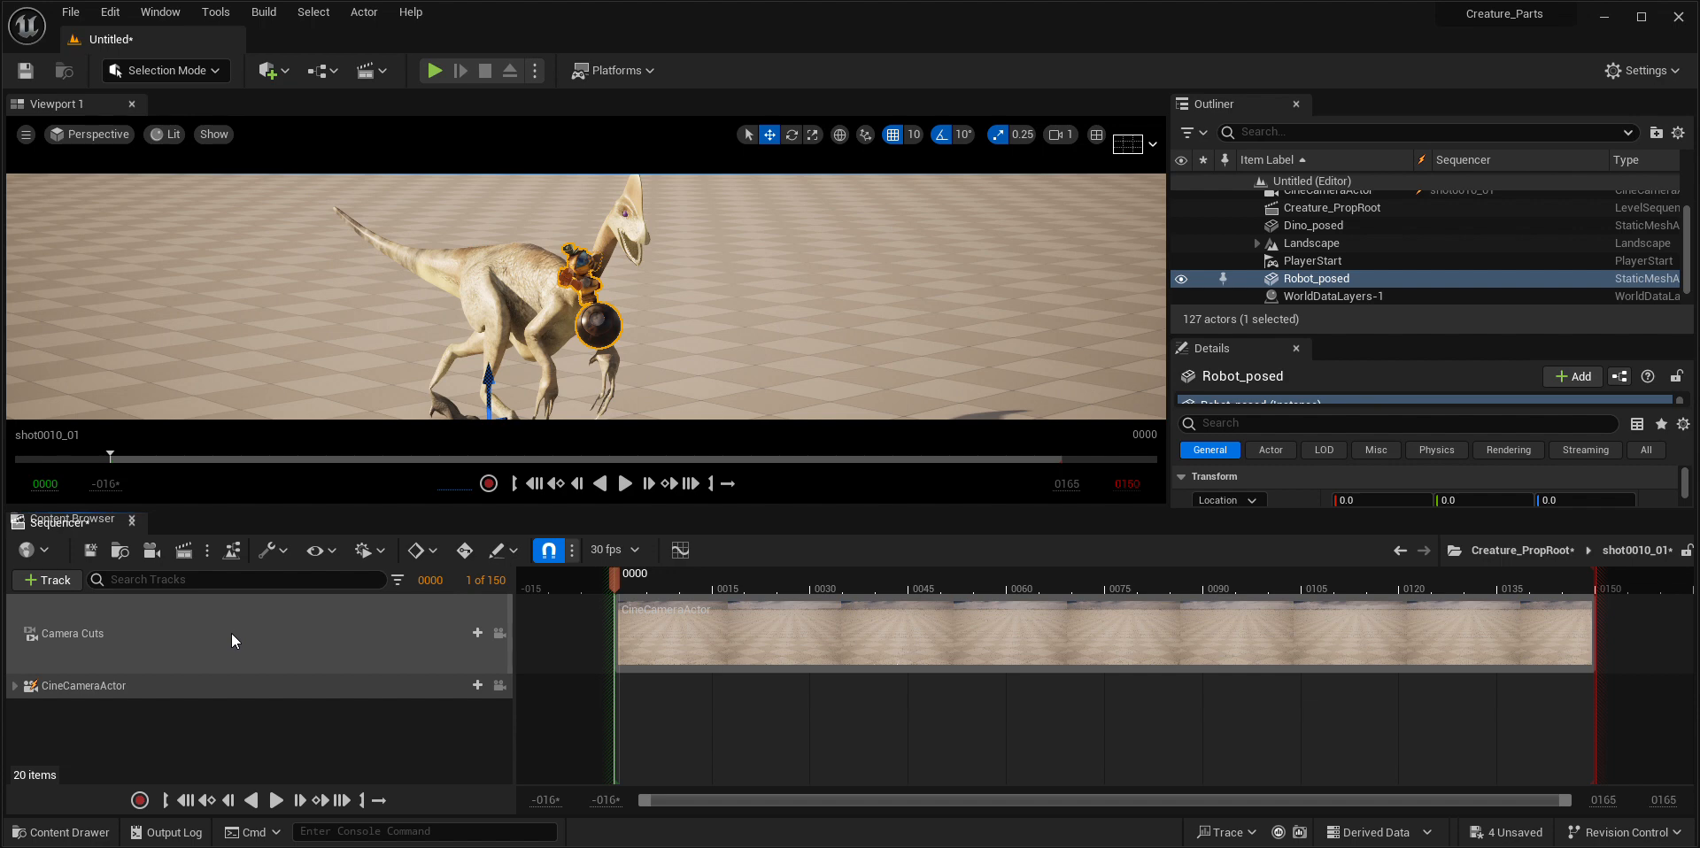
# - Add the existing Dino_posed and Robot_posed actors as tracks in the shot0010_01 sequence
pyautogui.click(46, 580)
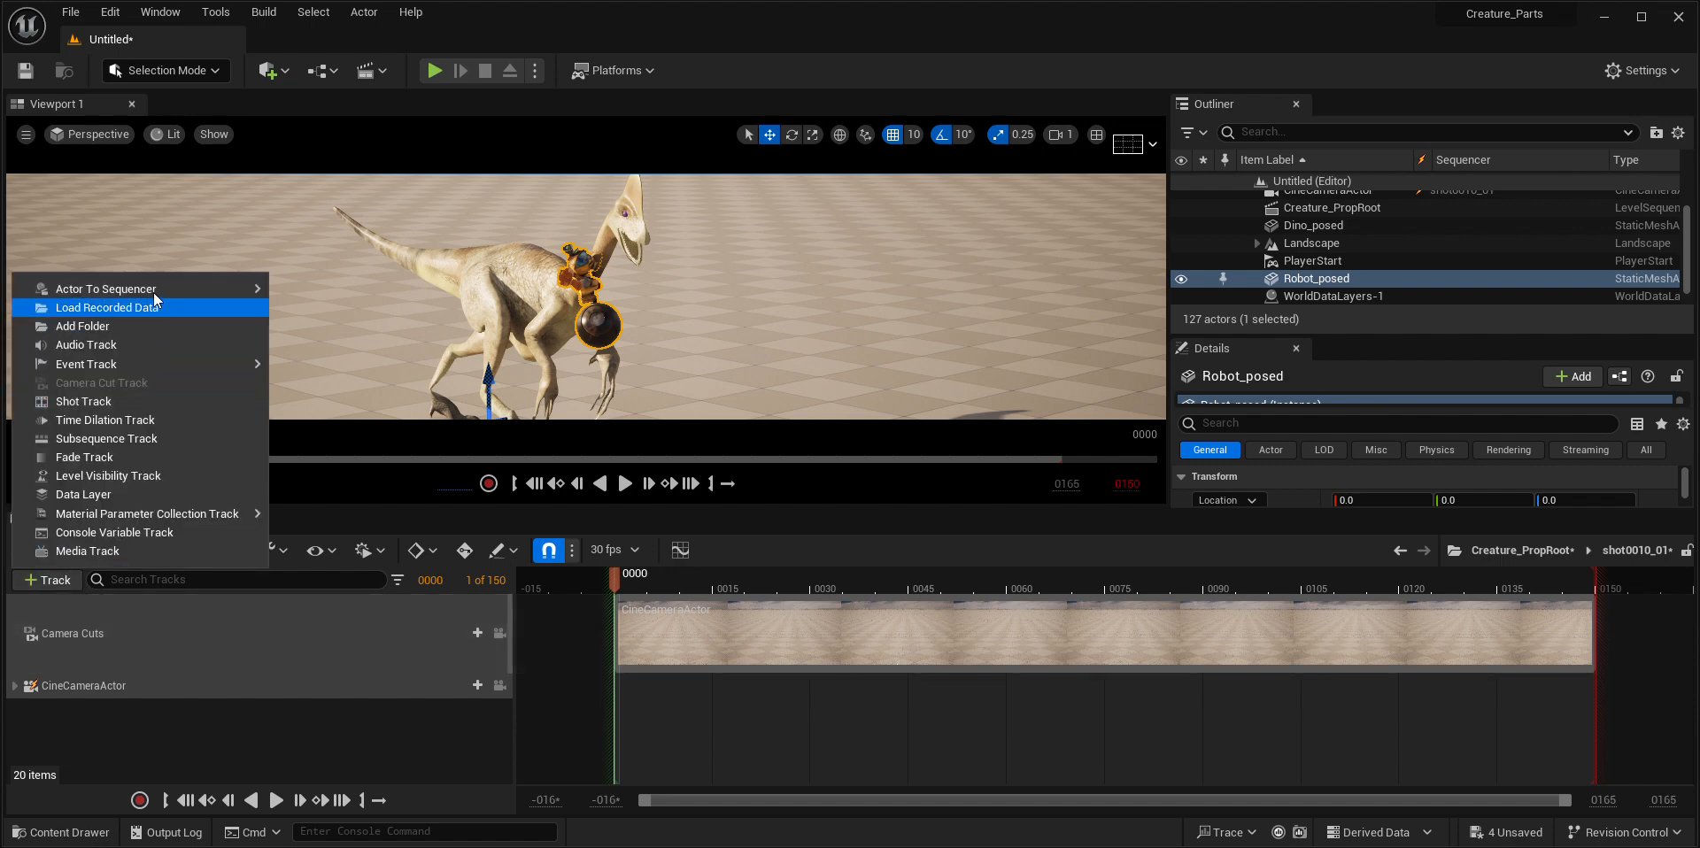
pyautogui.moveTo(153, 292)
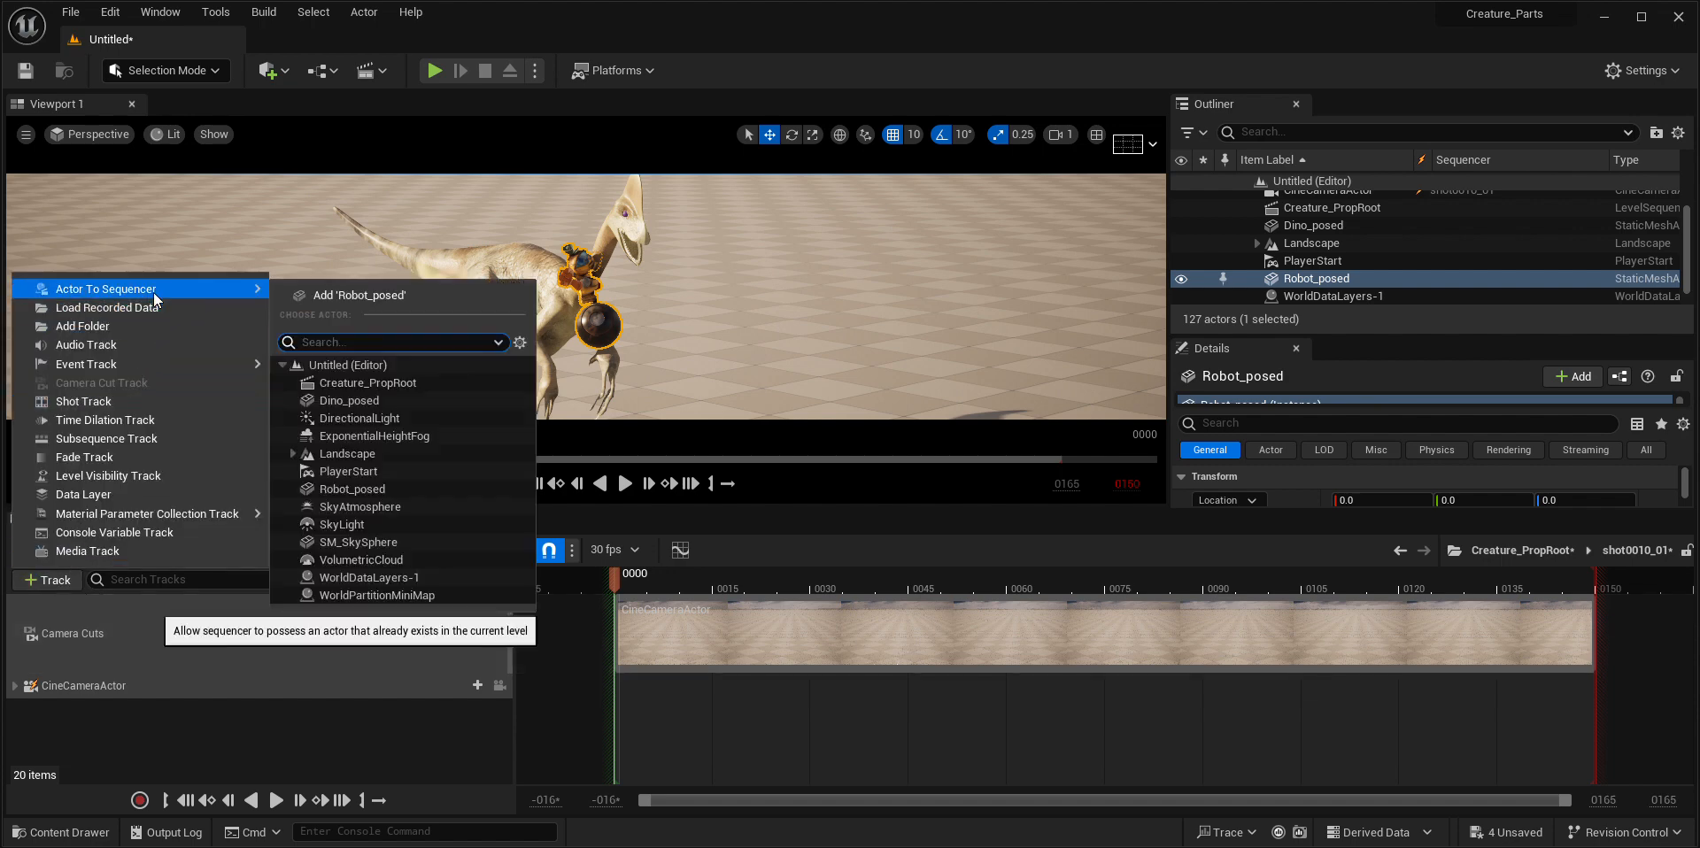
pyautogui.click(364, 400)
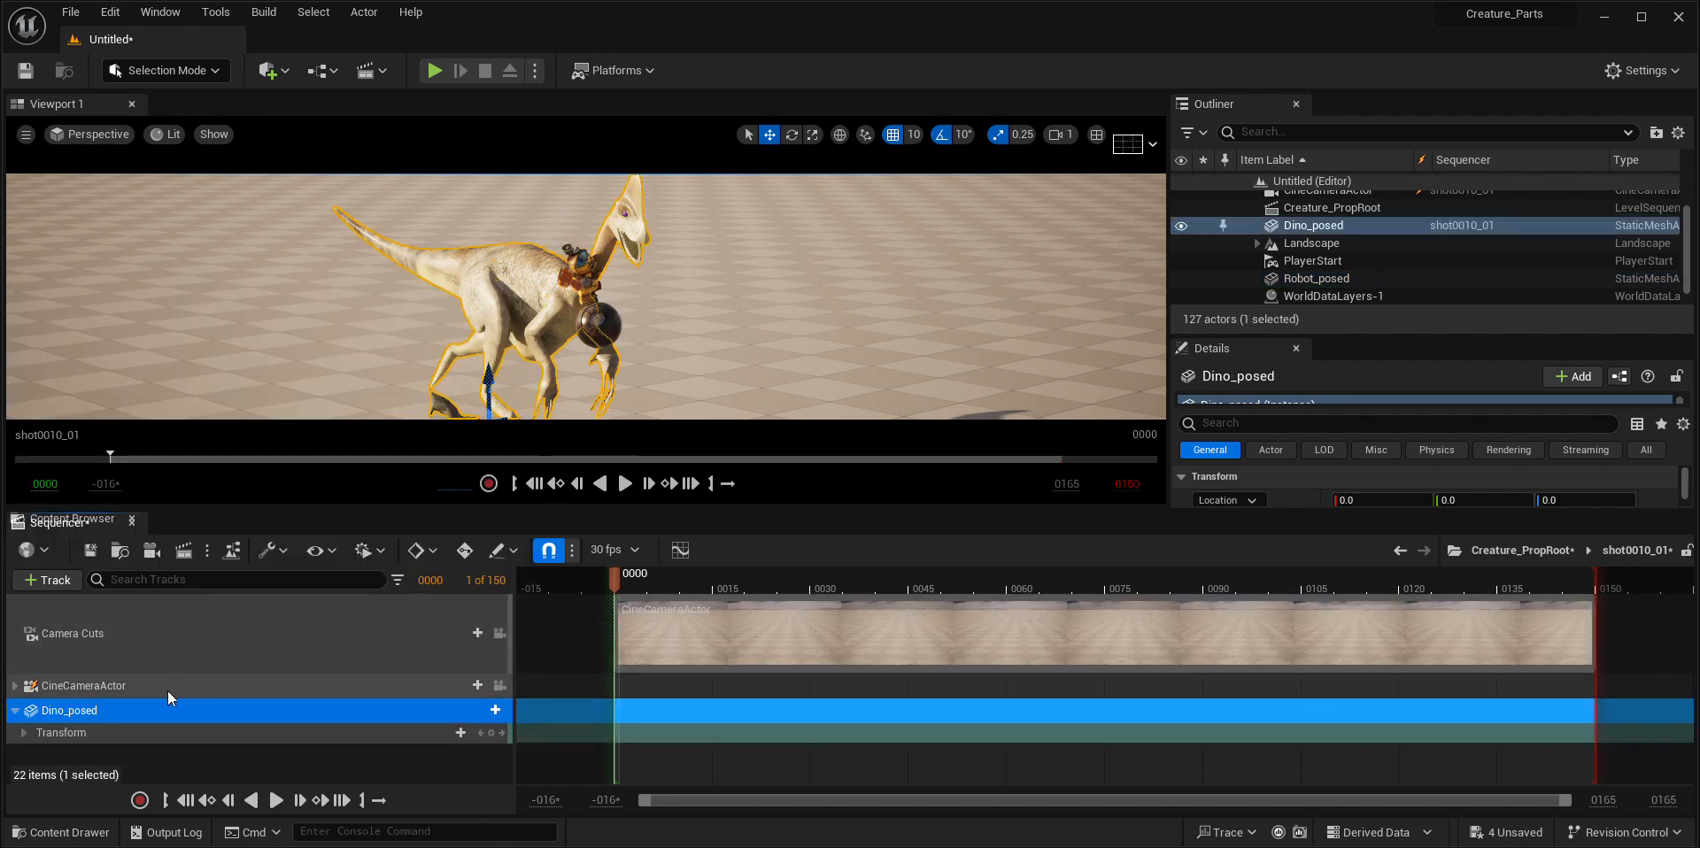
pyautogui.click(52, 580)
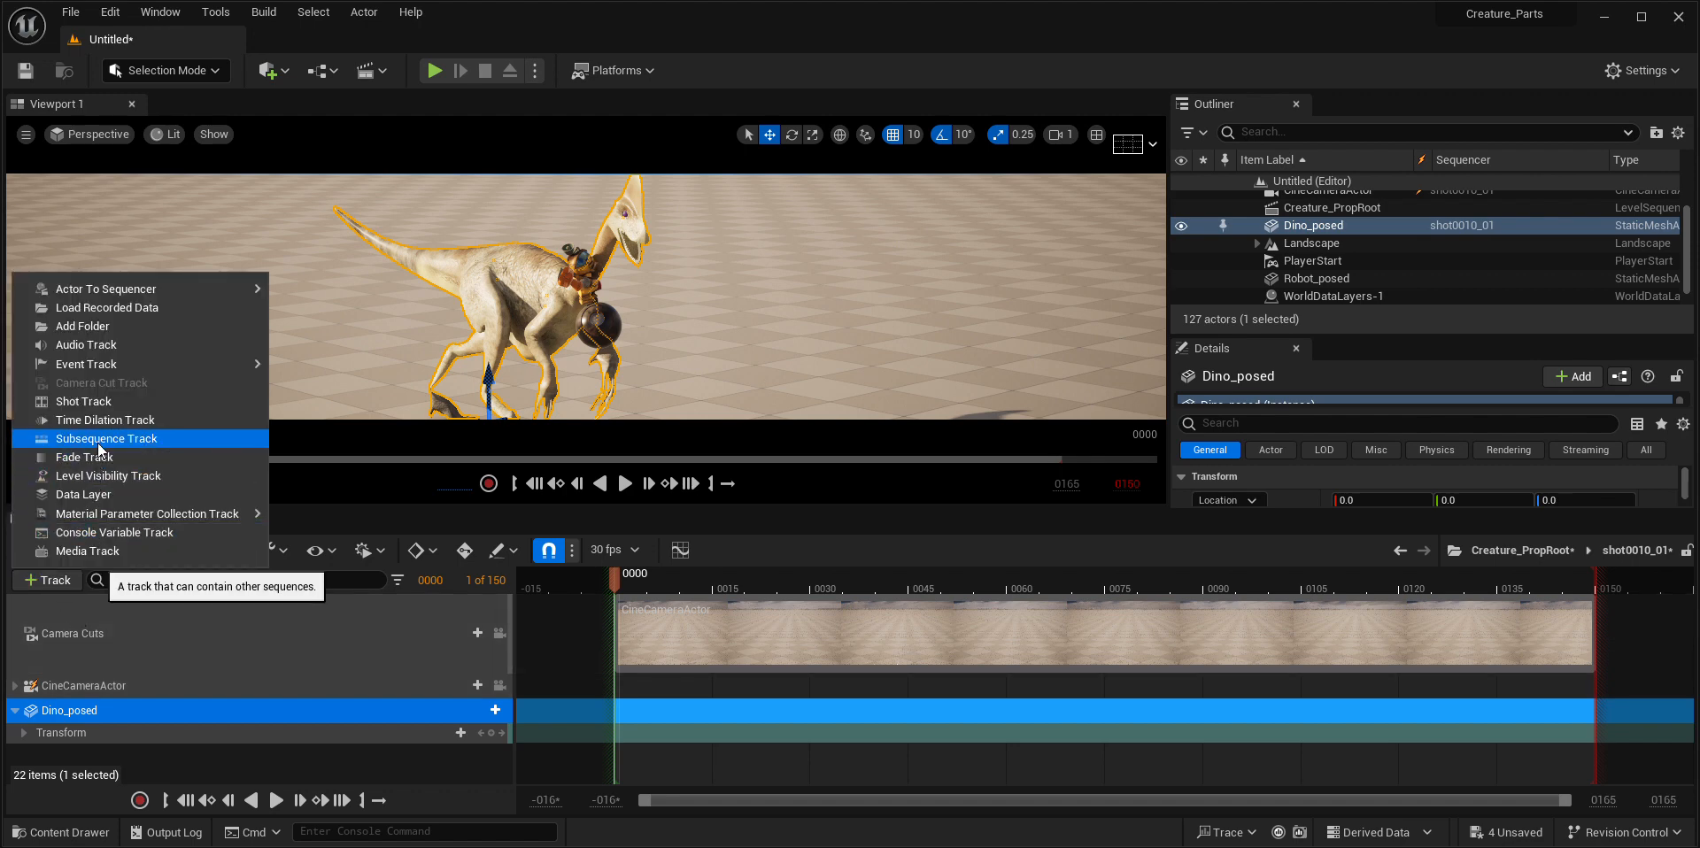
pyautogui.moveTo(106, 291)
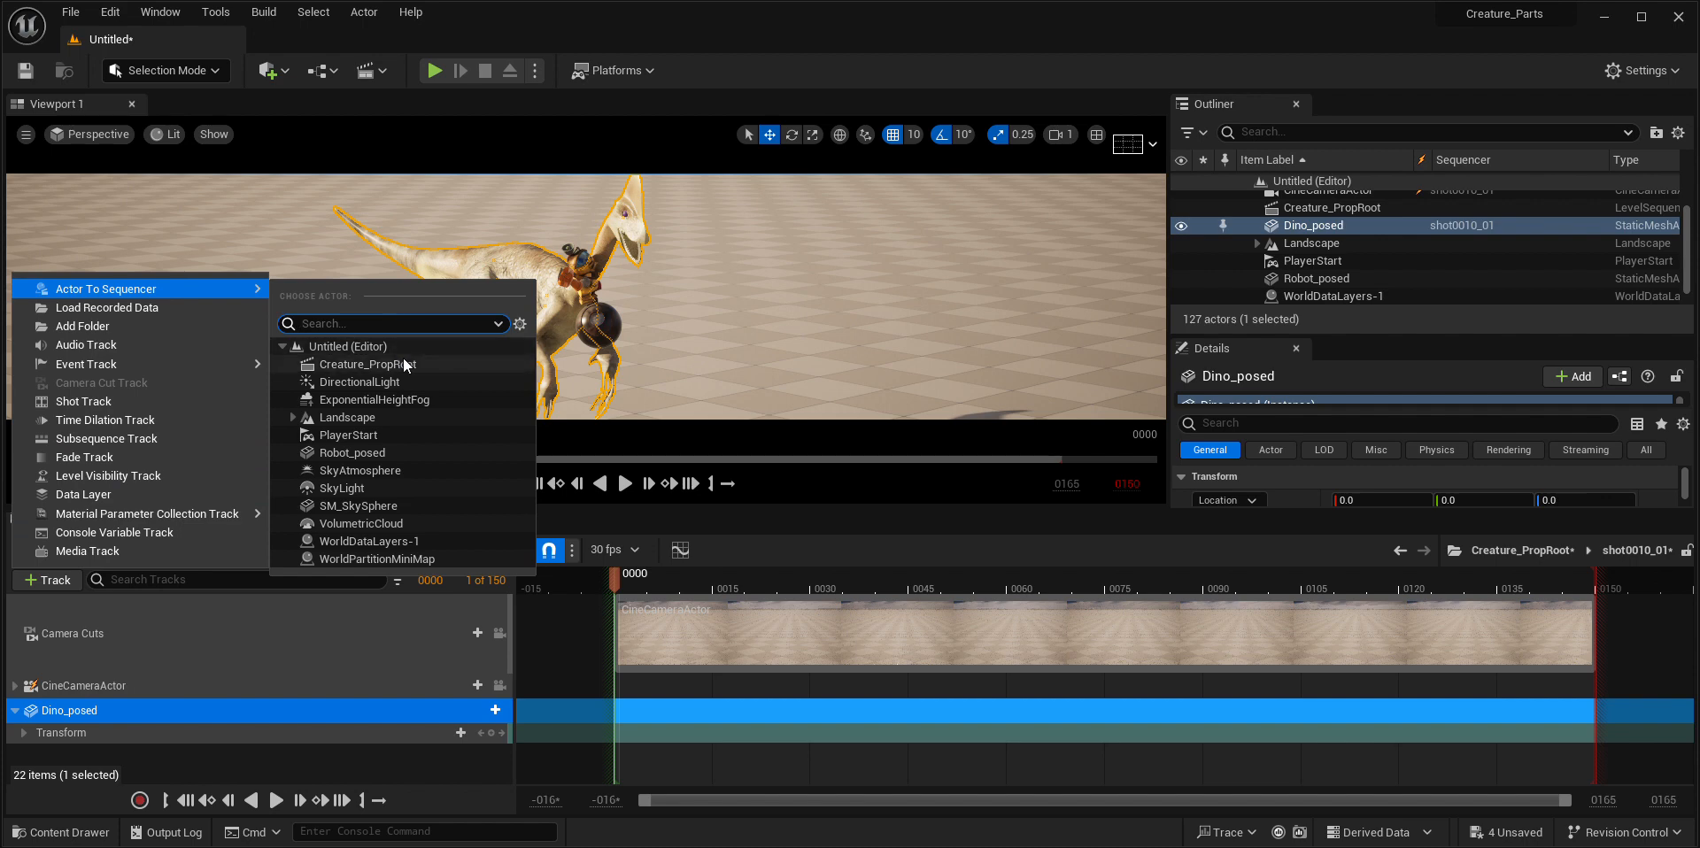
pyautogui.click(352, 452)
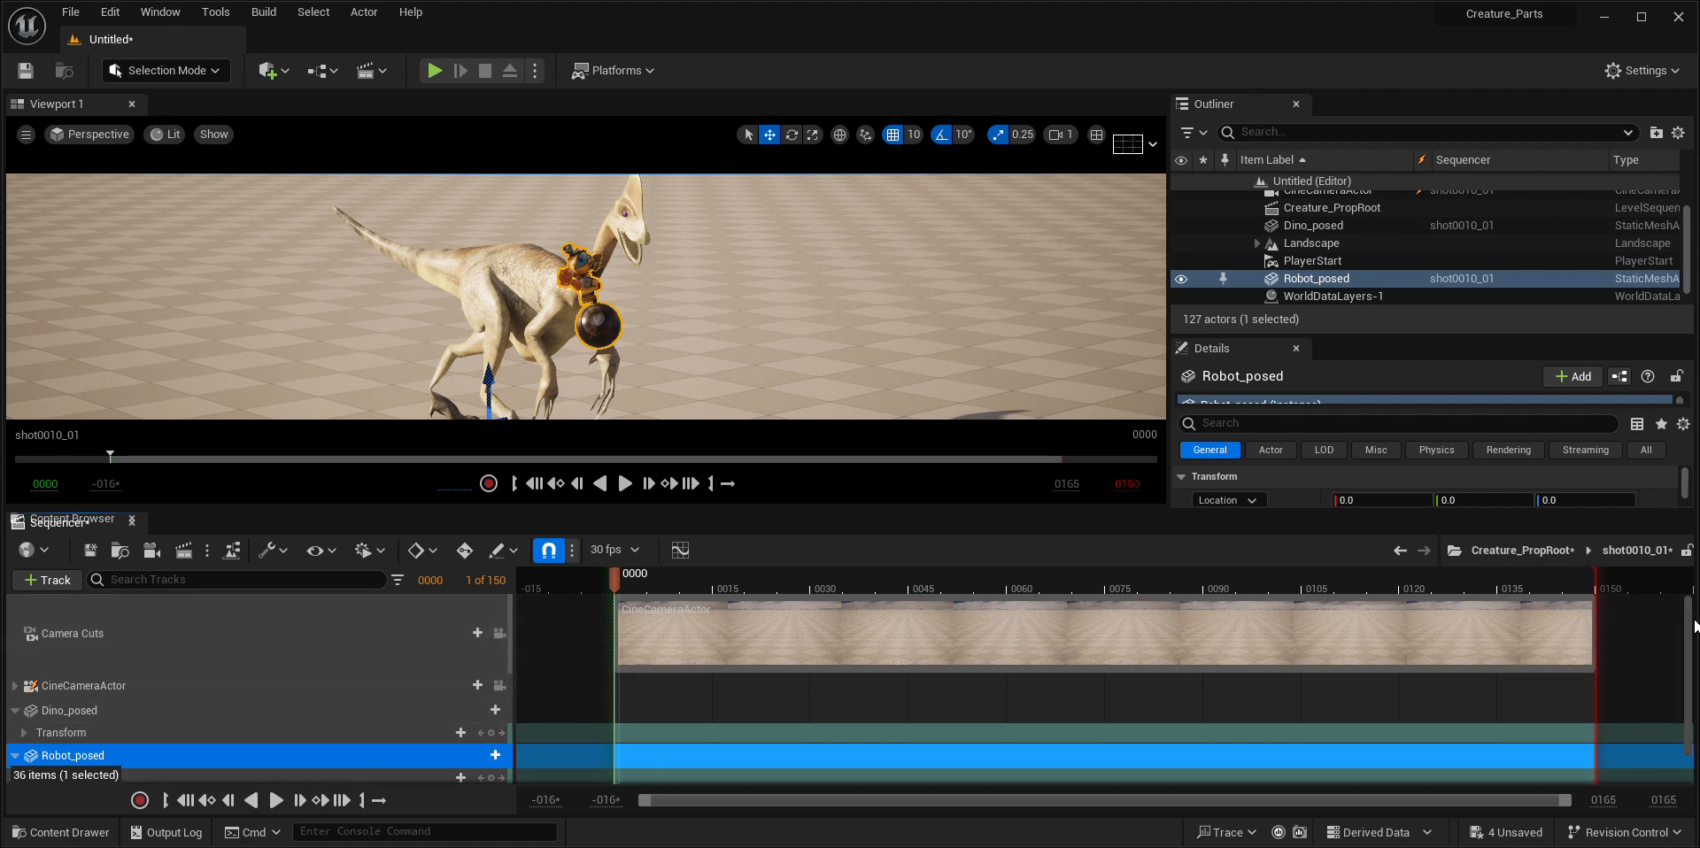
pyautogui.moveTo(1682, 632); pyautogui.dragTo(1690, 649)
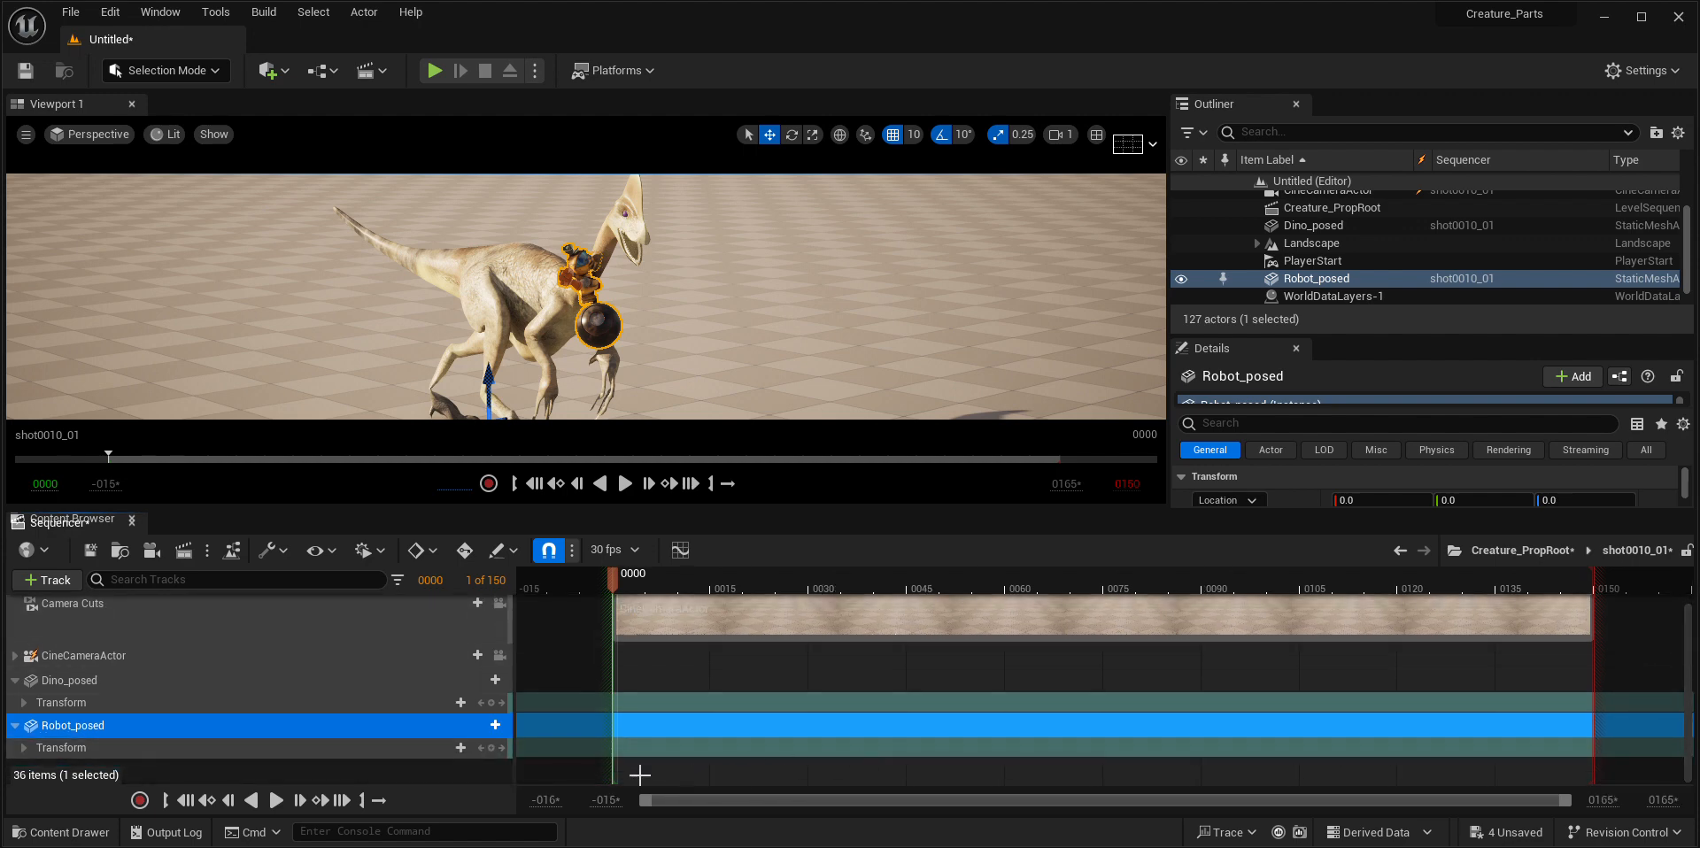
pyautogui.rightClick(476, 732)
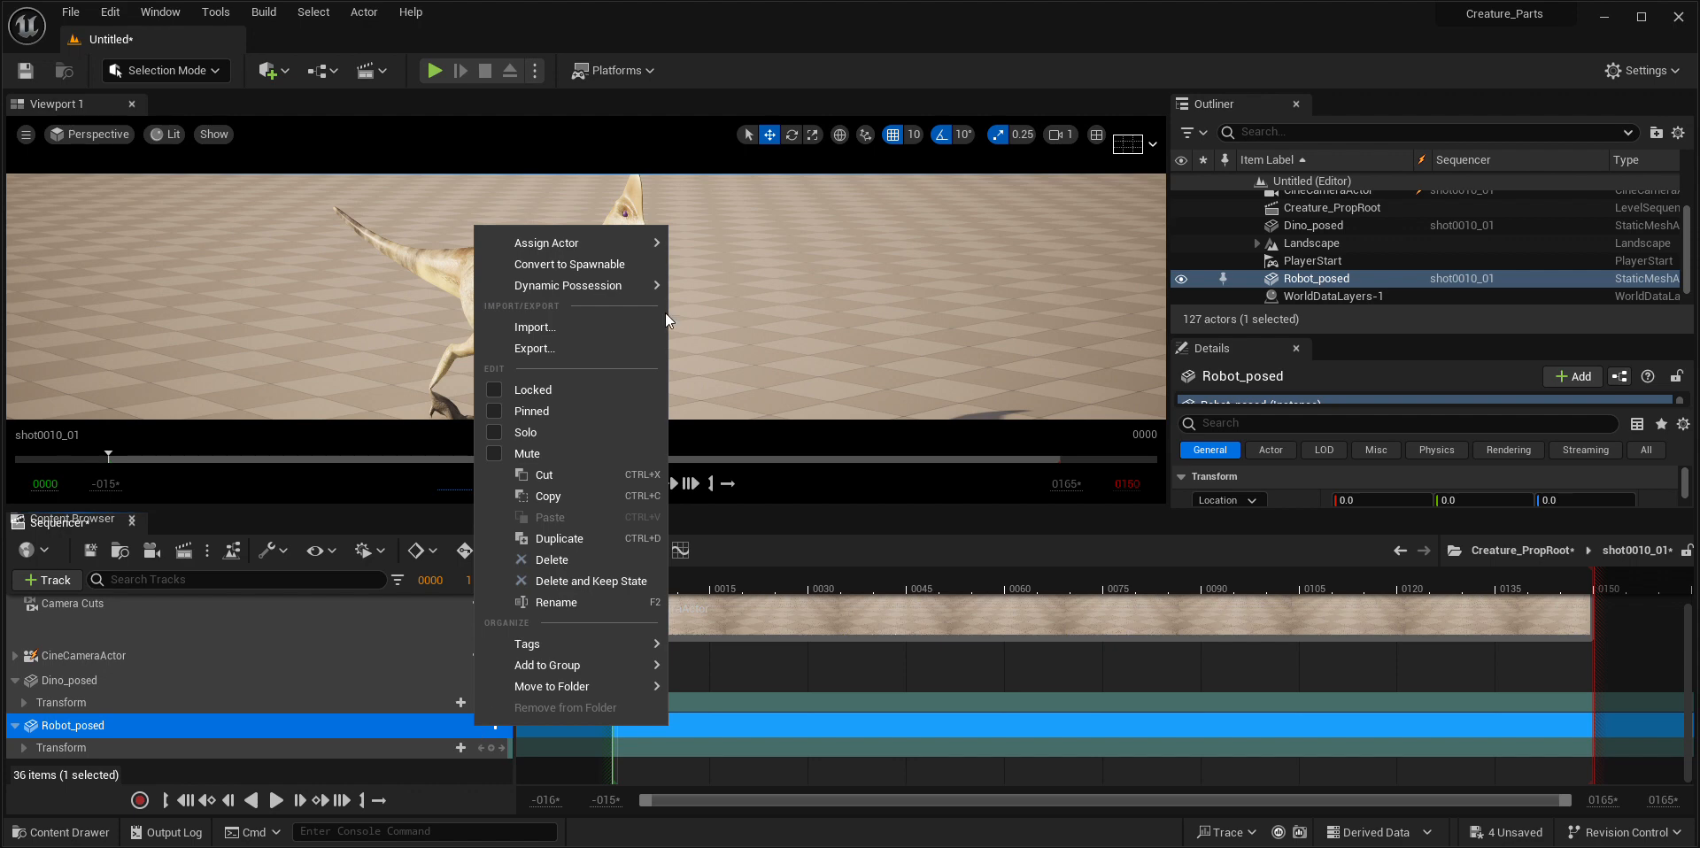
pyautogui.moveTo(652, 246)
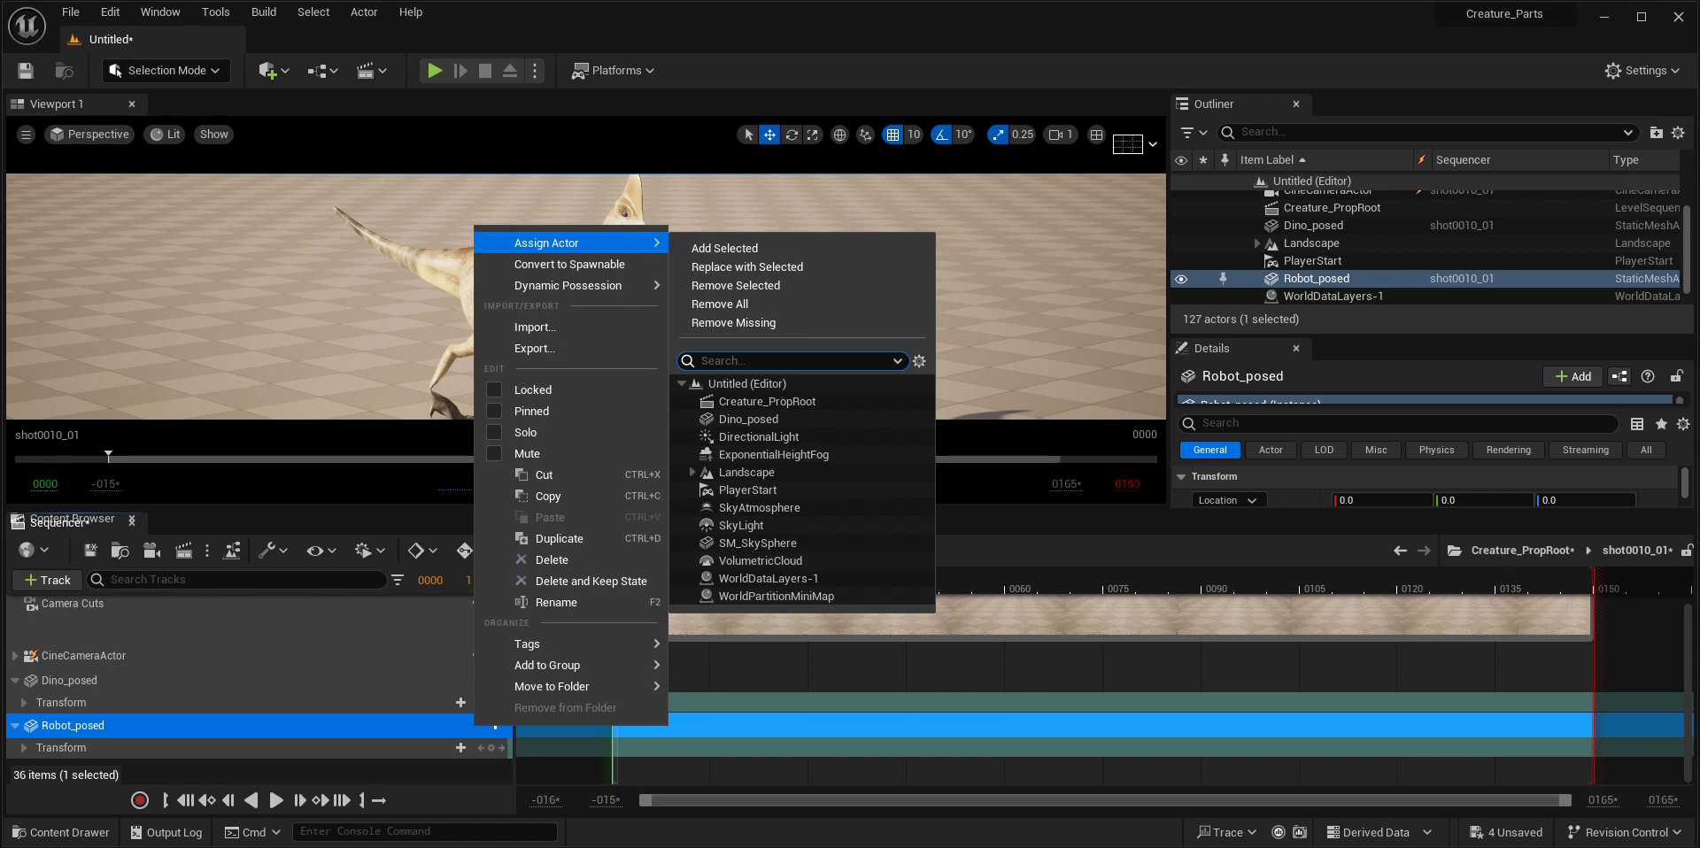
pyautogui.click(743, 14)
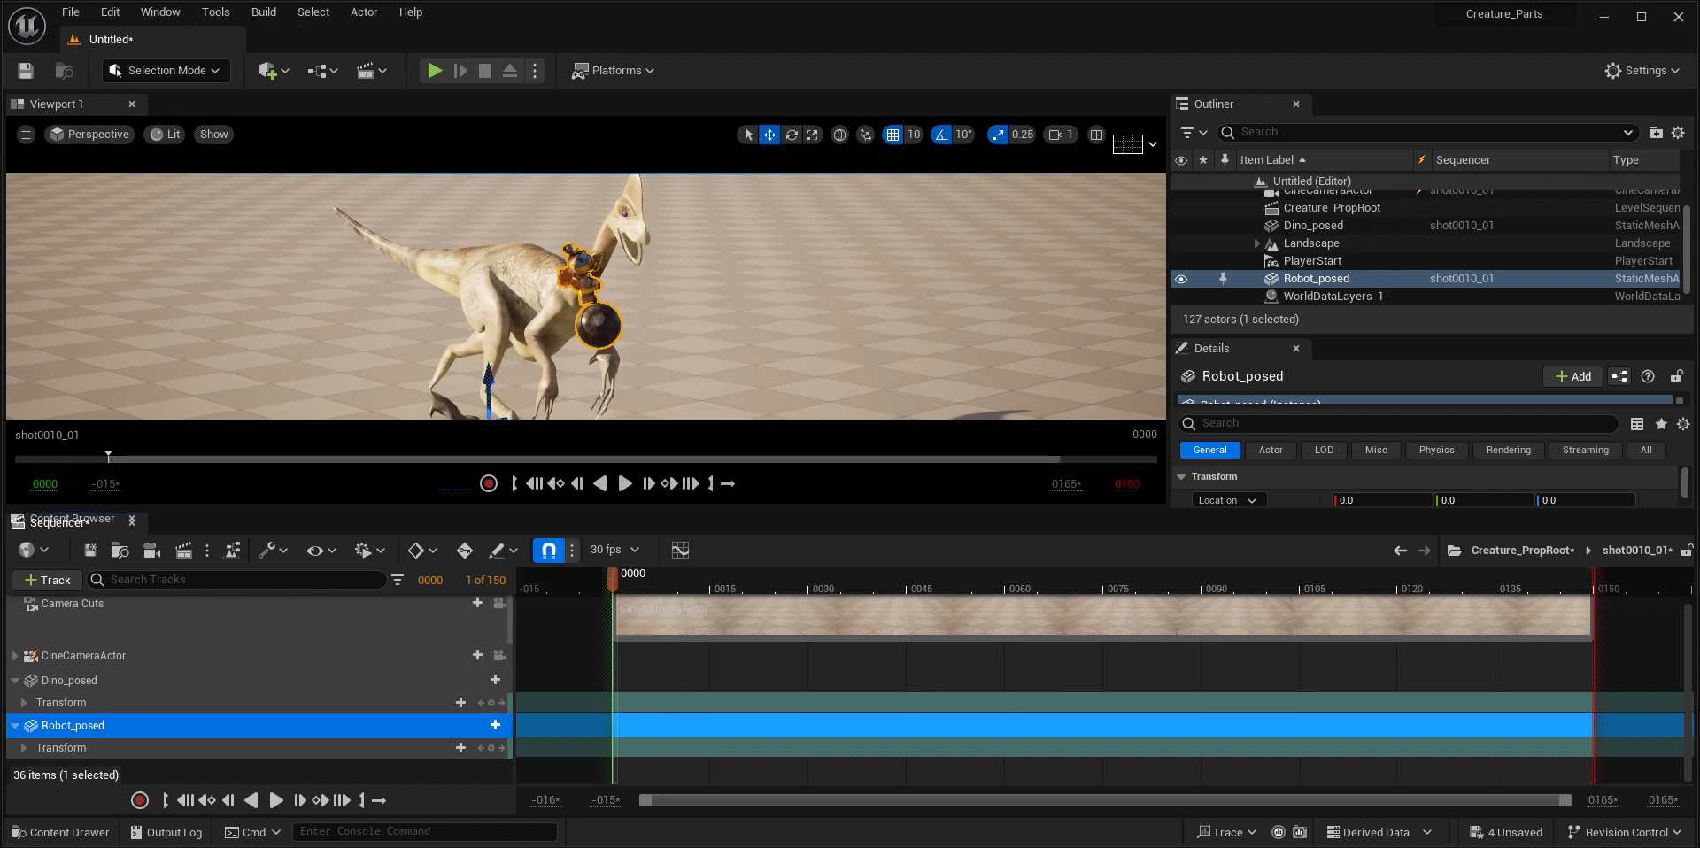
# - Add an Attach track to Robot_posed that binds it to Dino_posed in this sequence
pyautogui.click(494, 725)
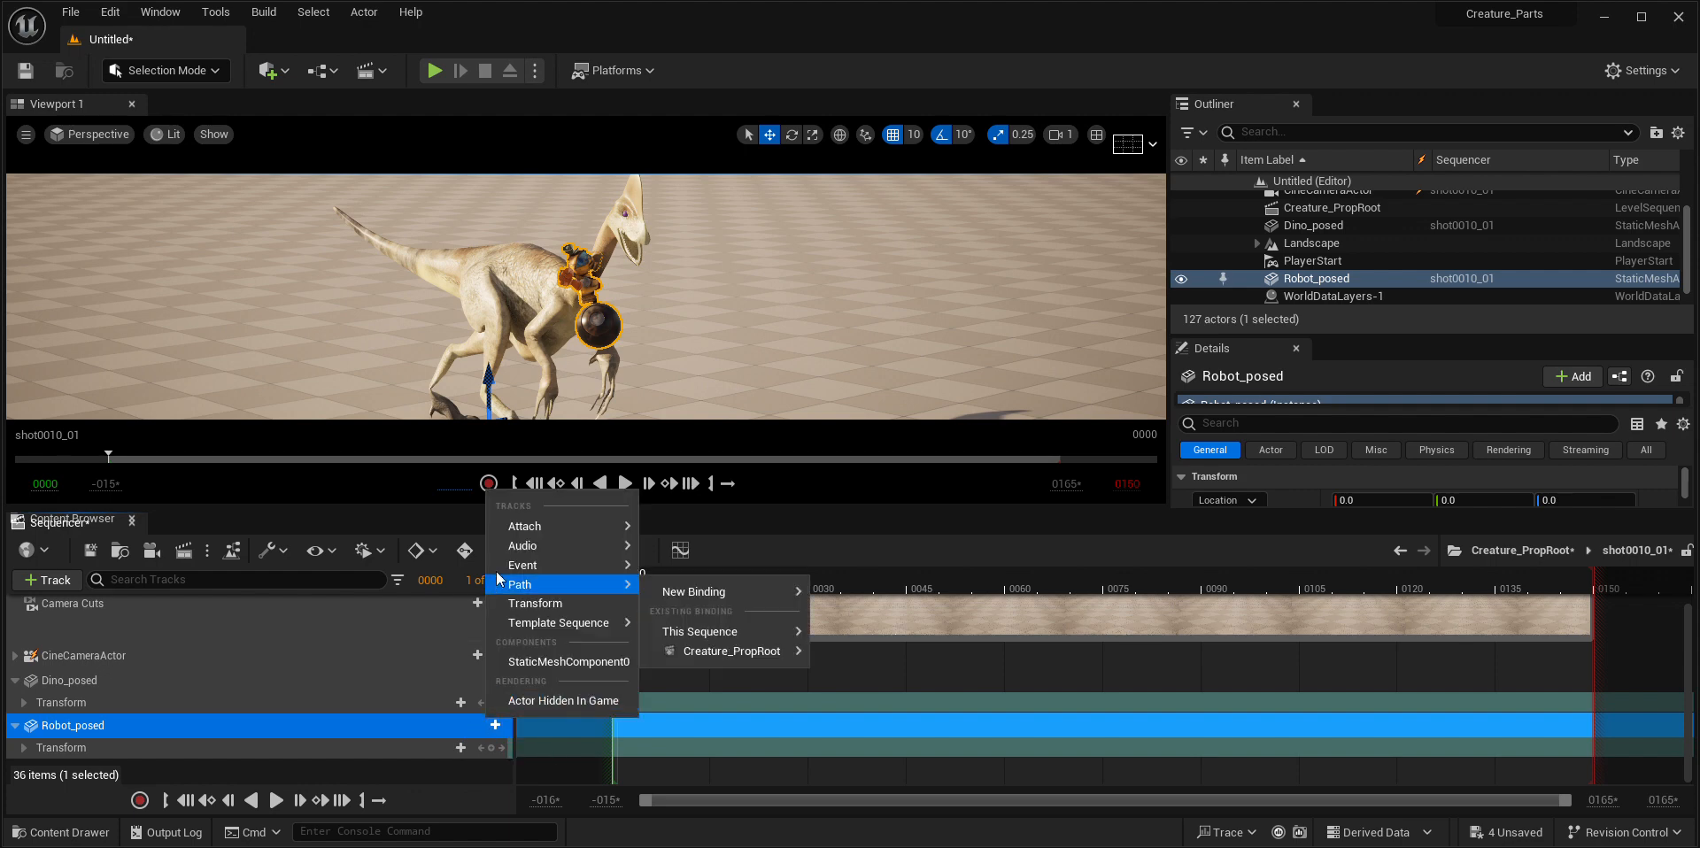
pyautogui.moveTo(528, 532)
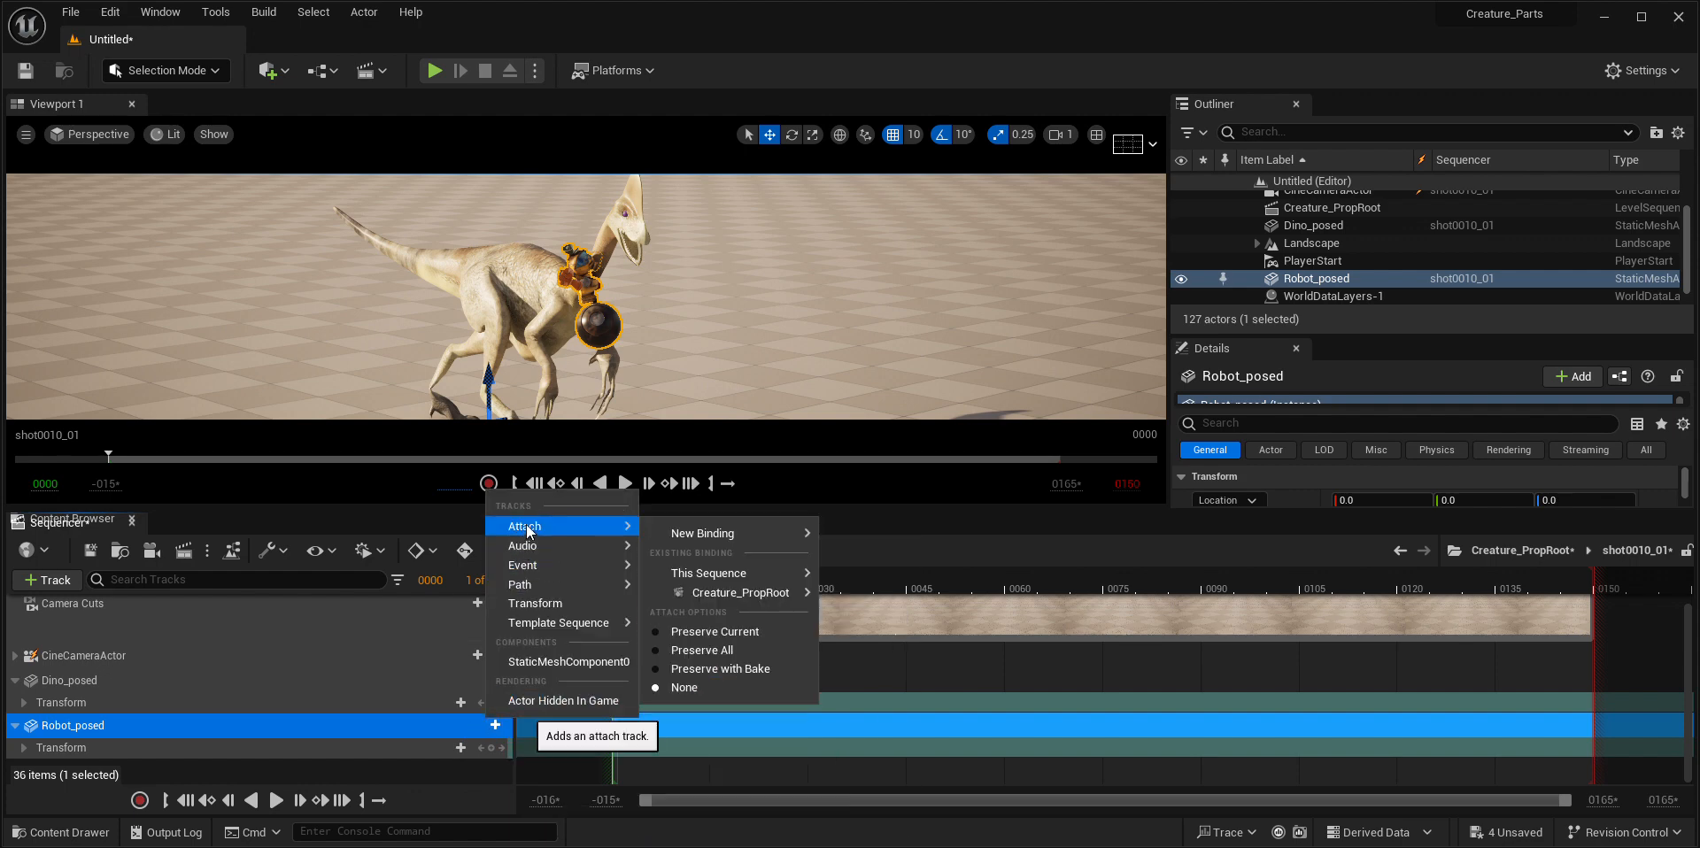
pyautogui.moveTo(779, 535)
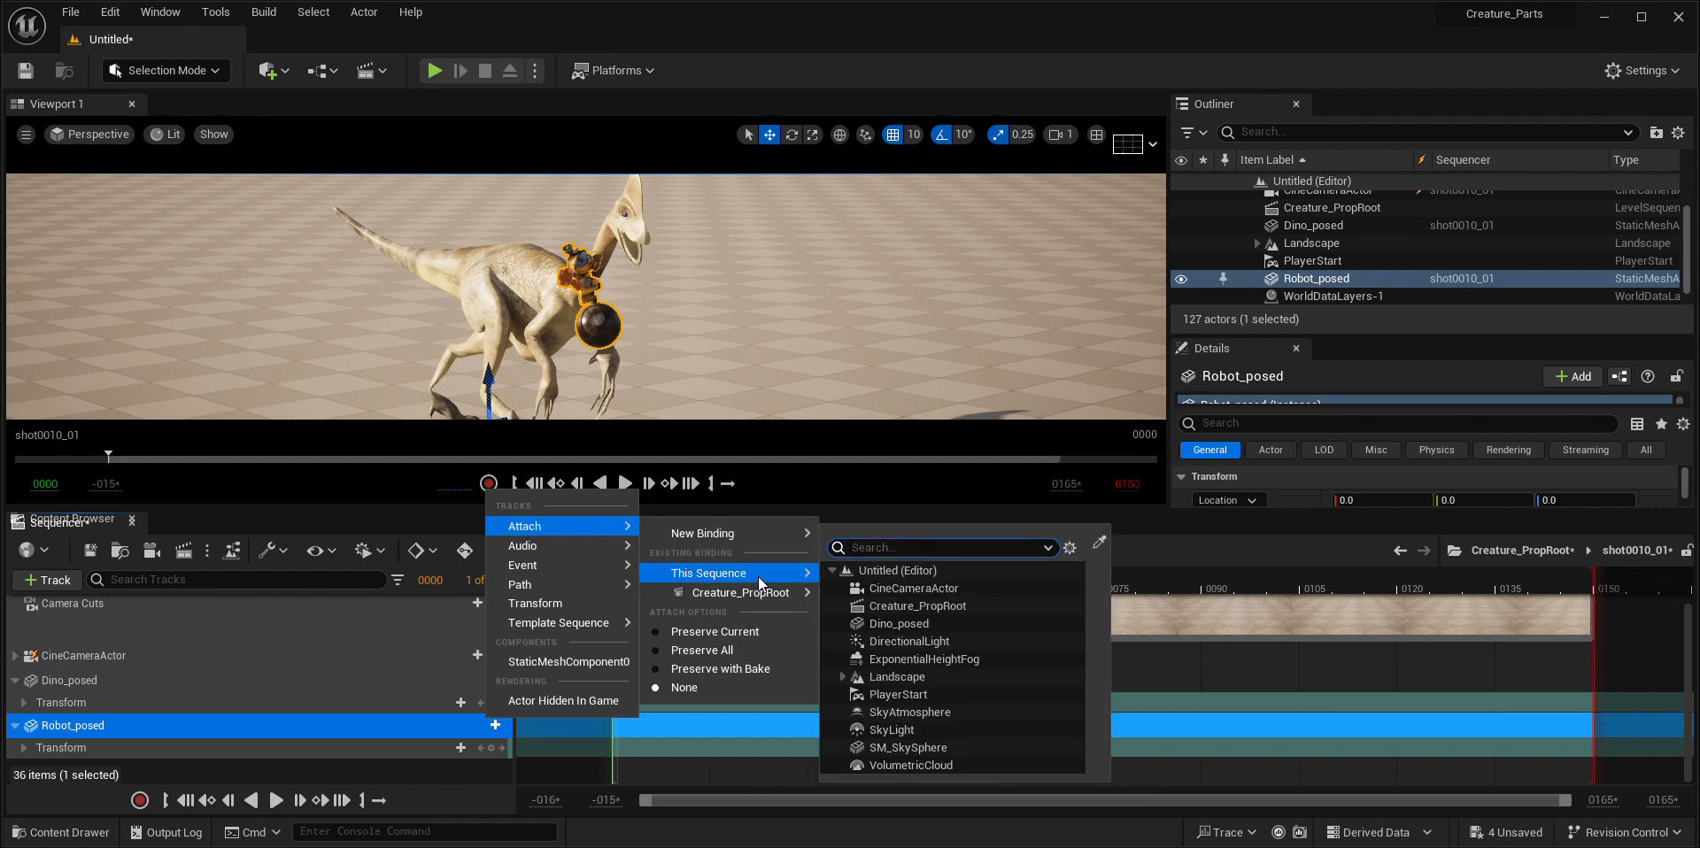
pyautogui.moveTo(758, 576)
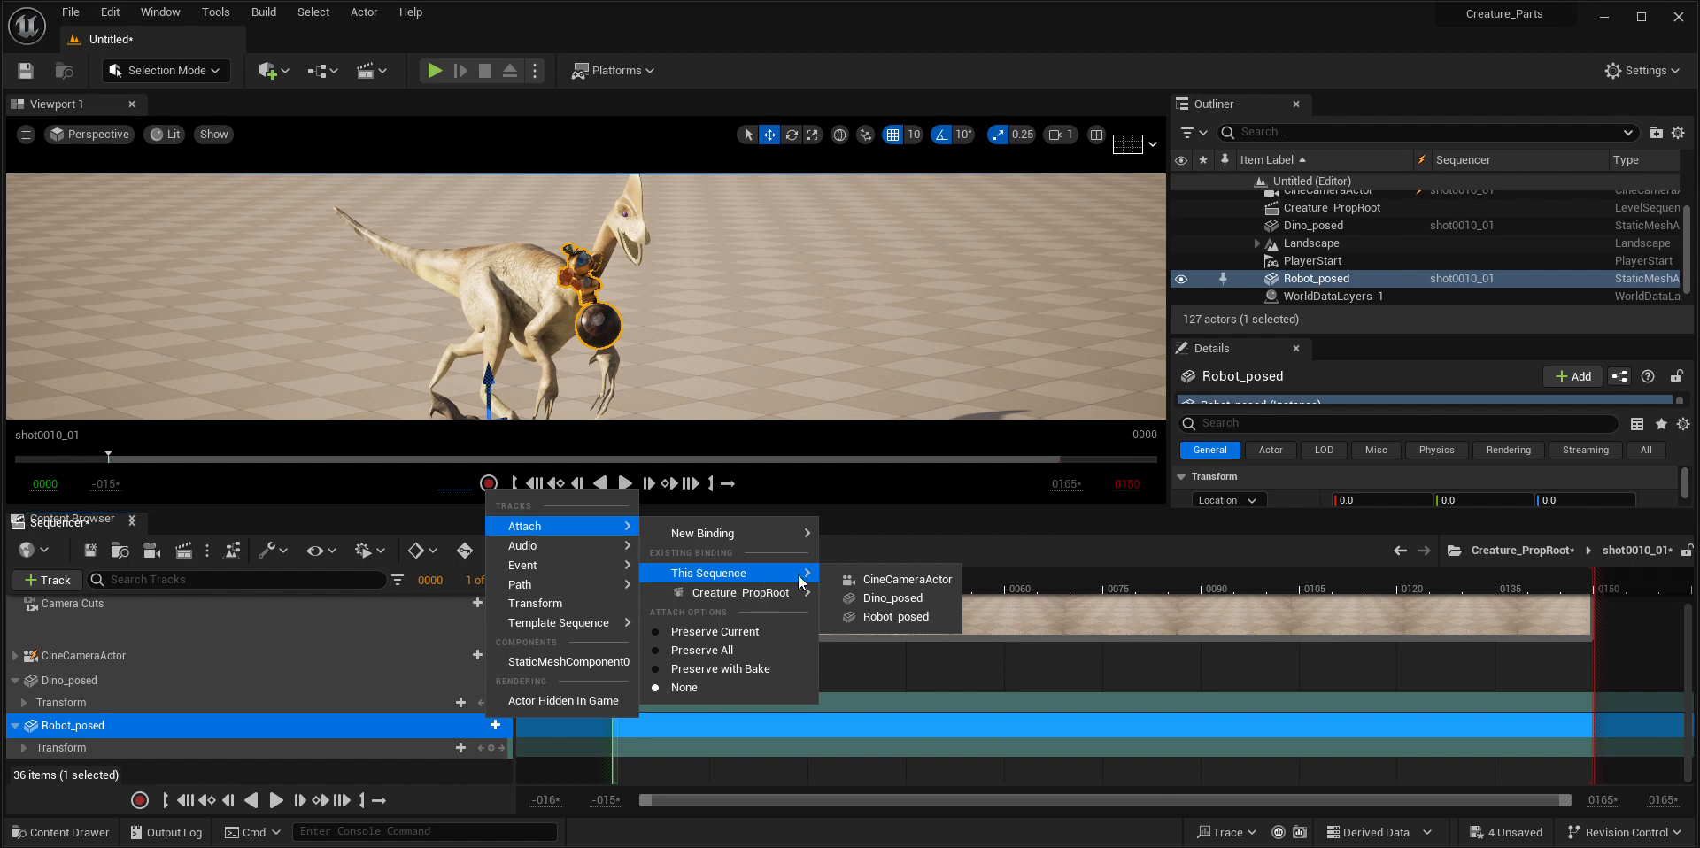
pyautogui.moveTo(763, 602)
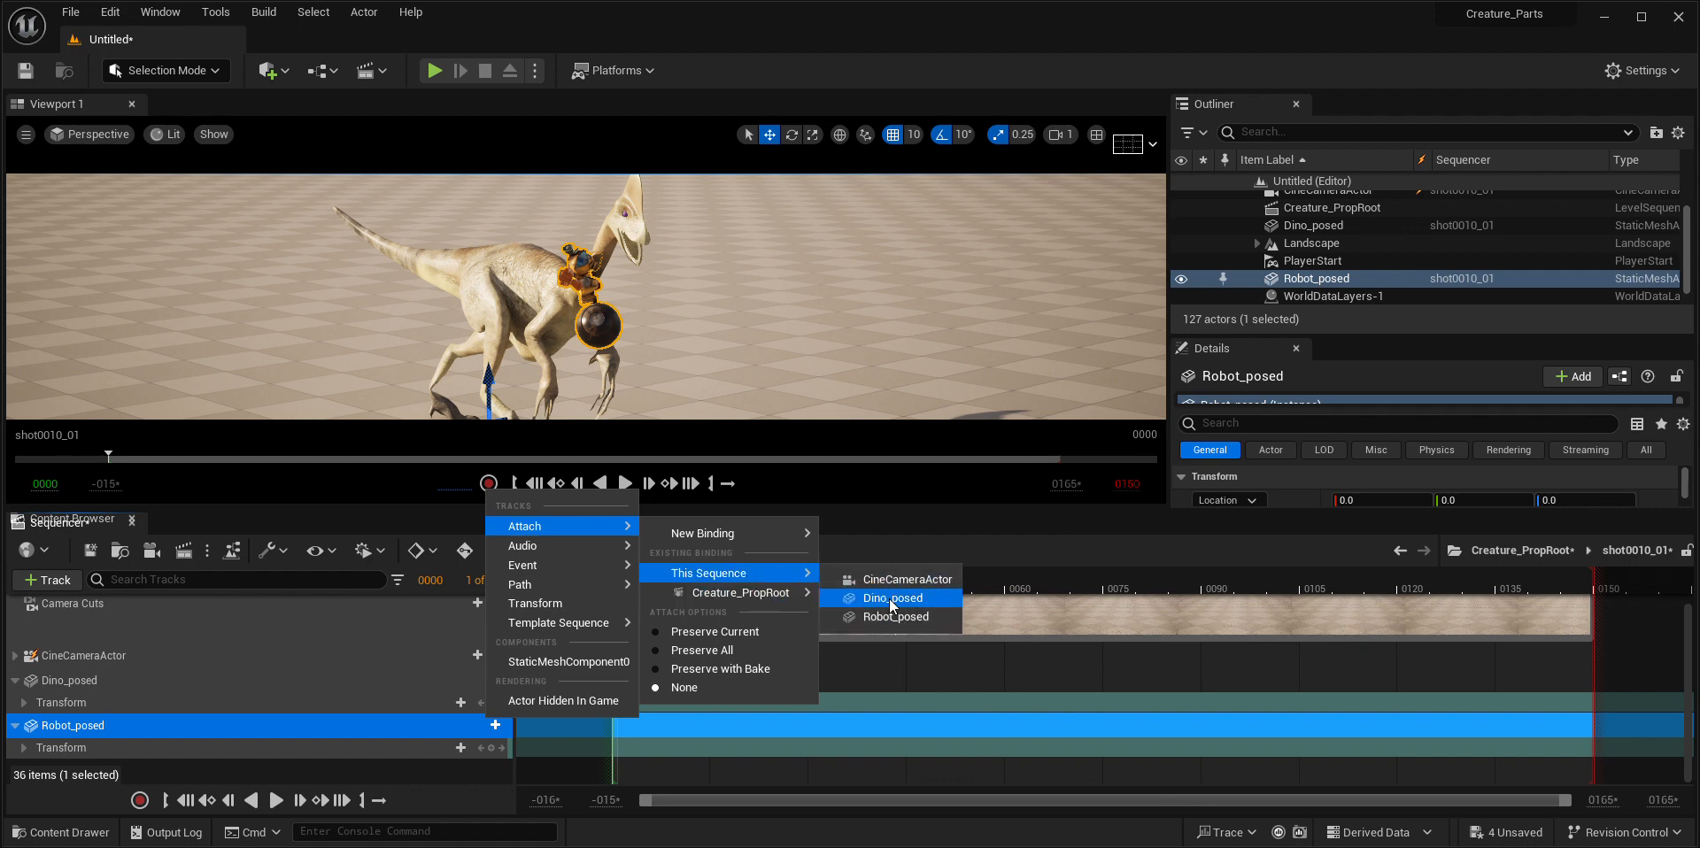
pyautogui.click(891, 599)
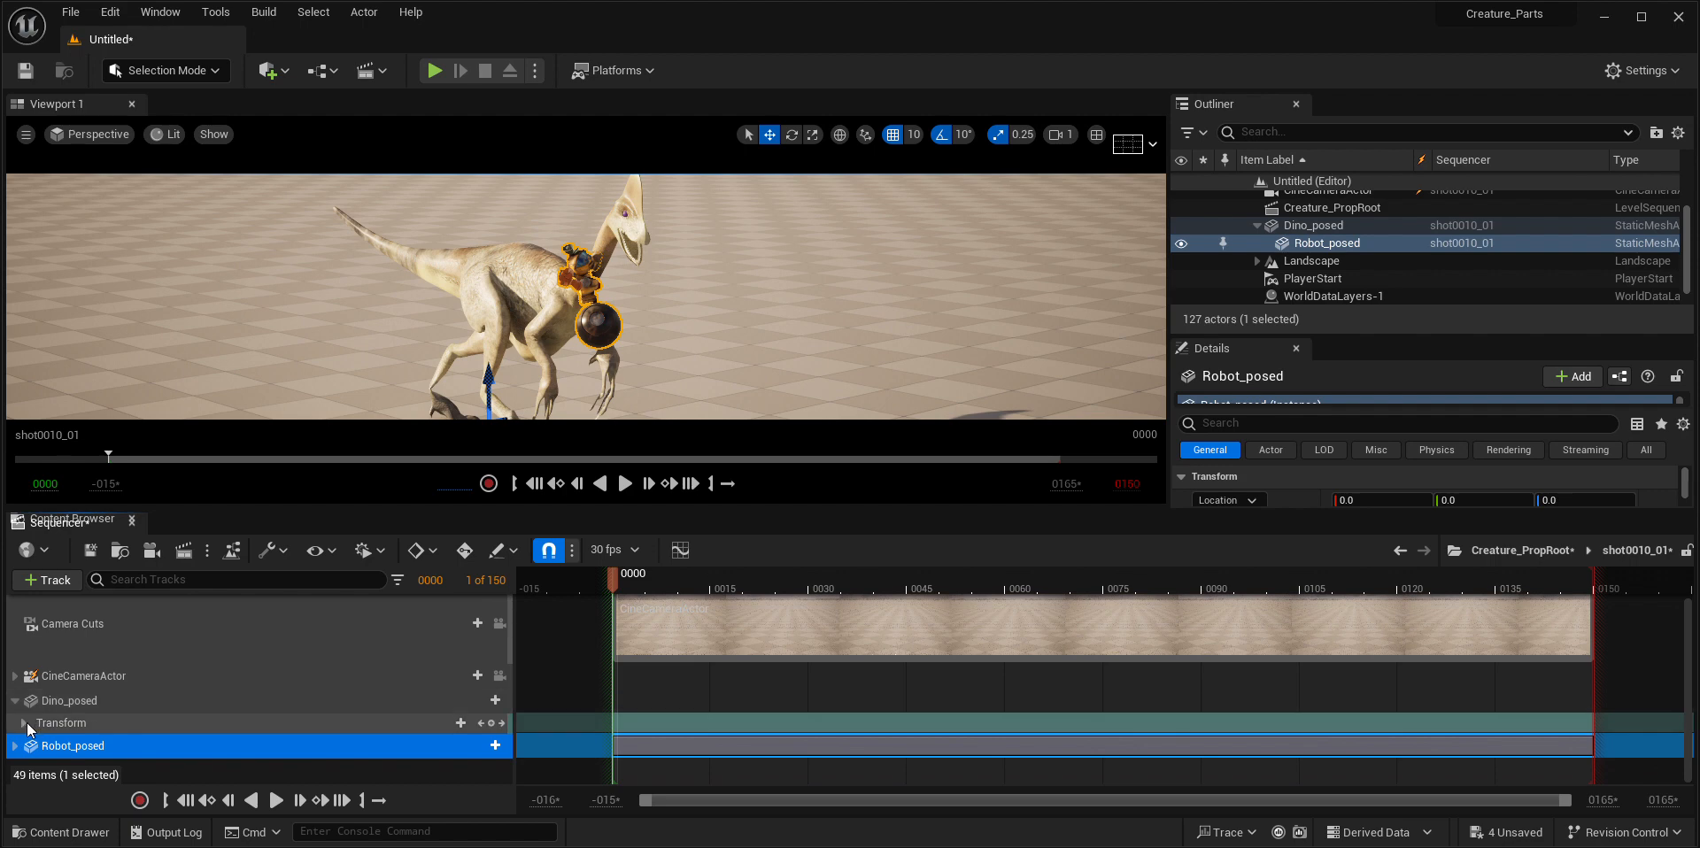
# - Expand the Transform and Rotation tracks of Dino_posed and add a Yaw keyframe at frame 0
pyautogui.click(25, 724)
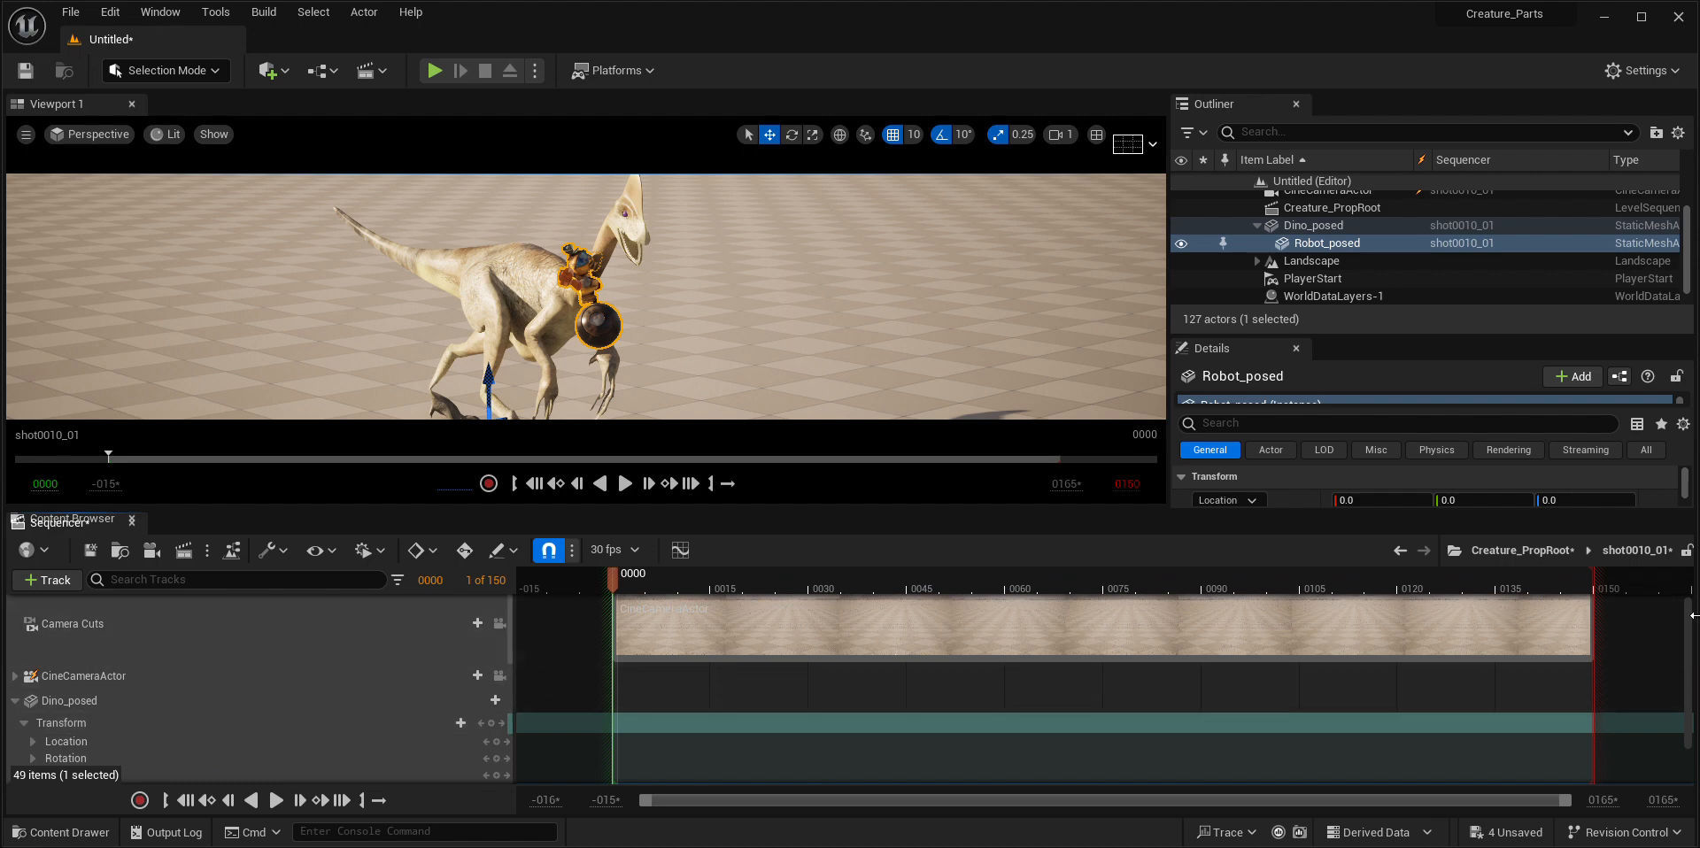
pyautogui.scroll(-2, 1689, 633)
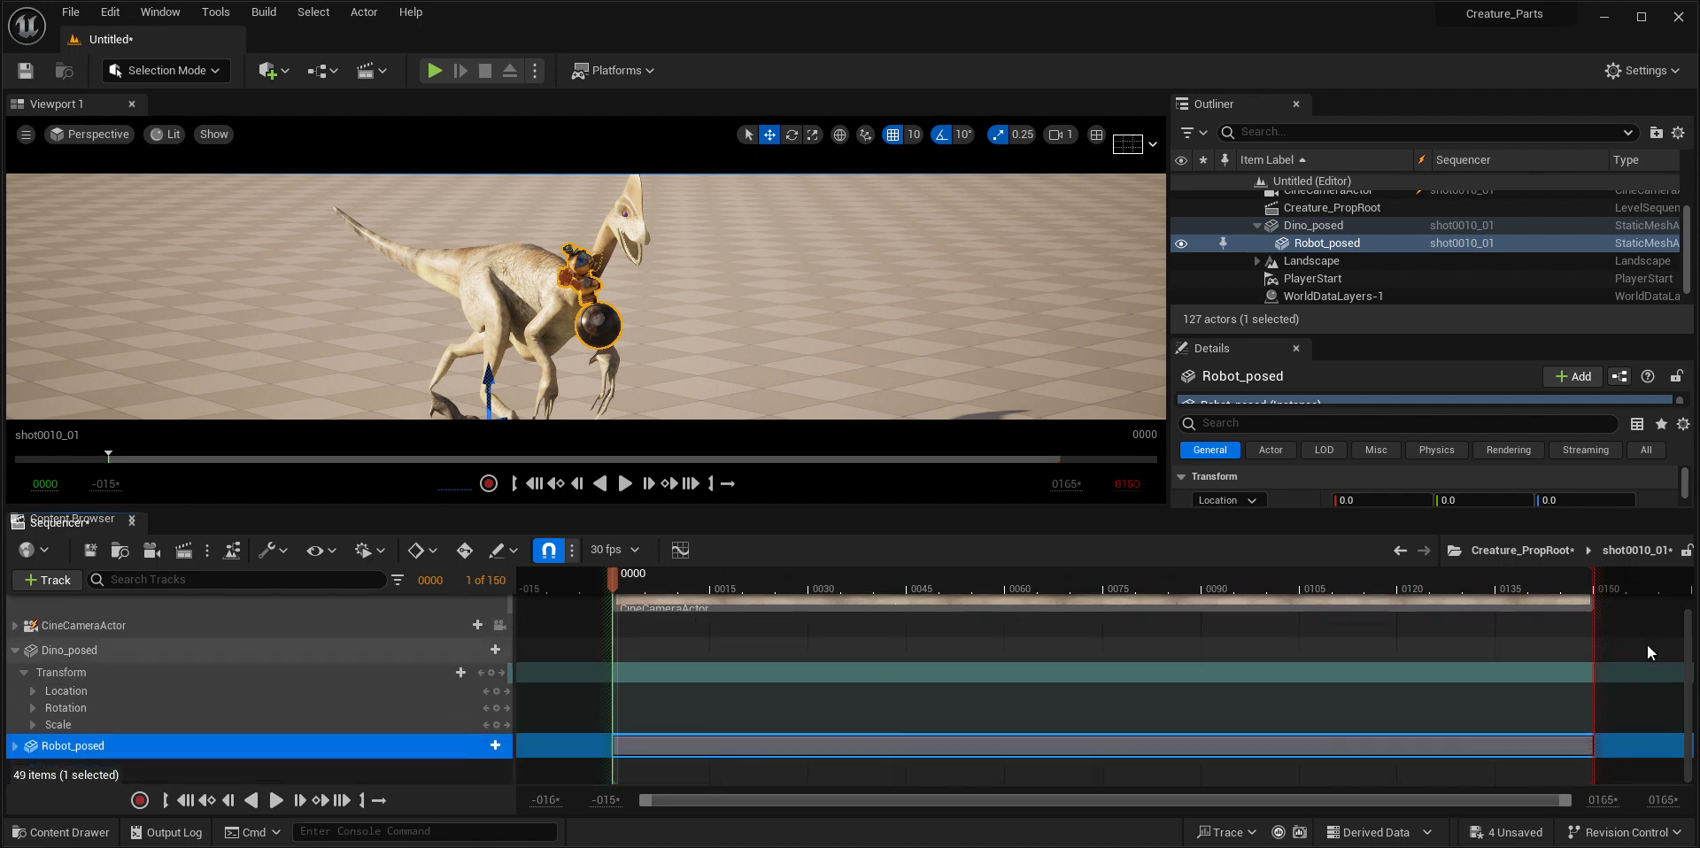
pyautogui.click(34, 709)
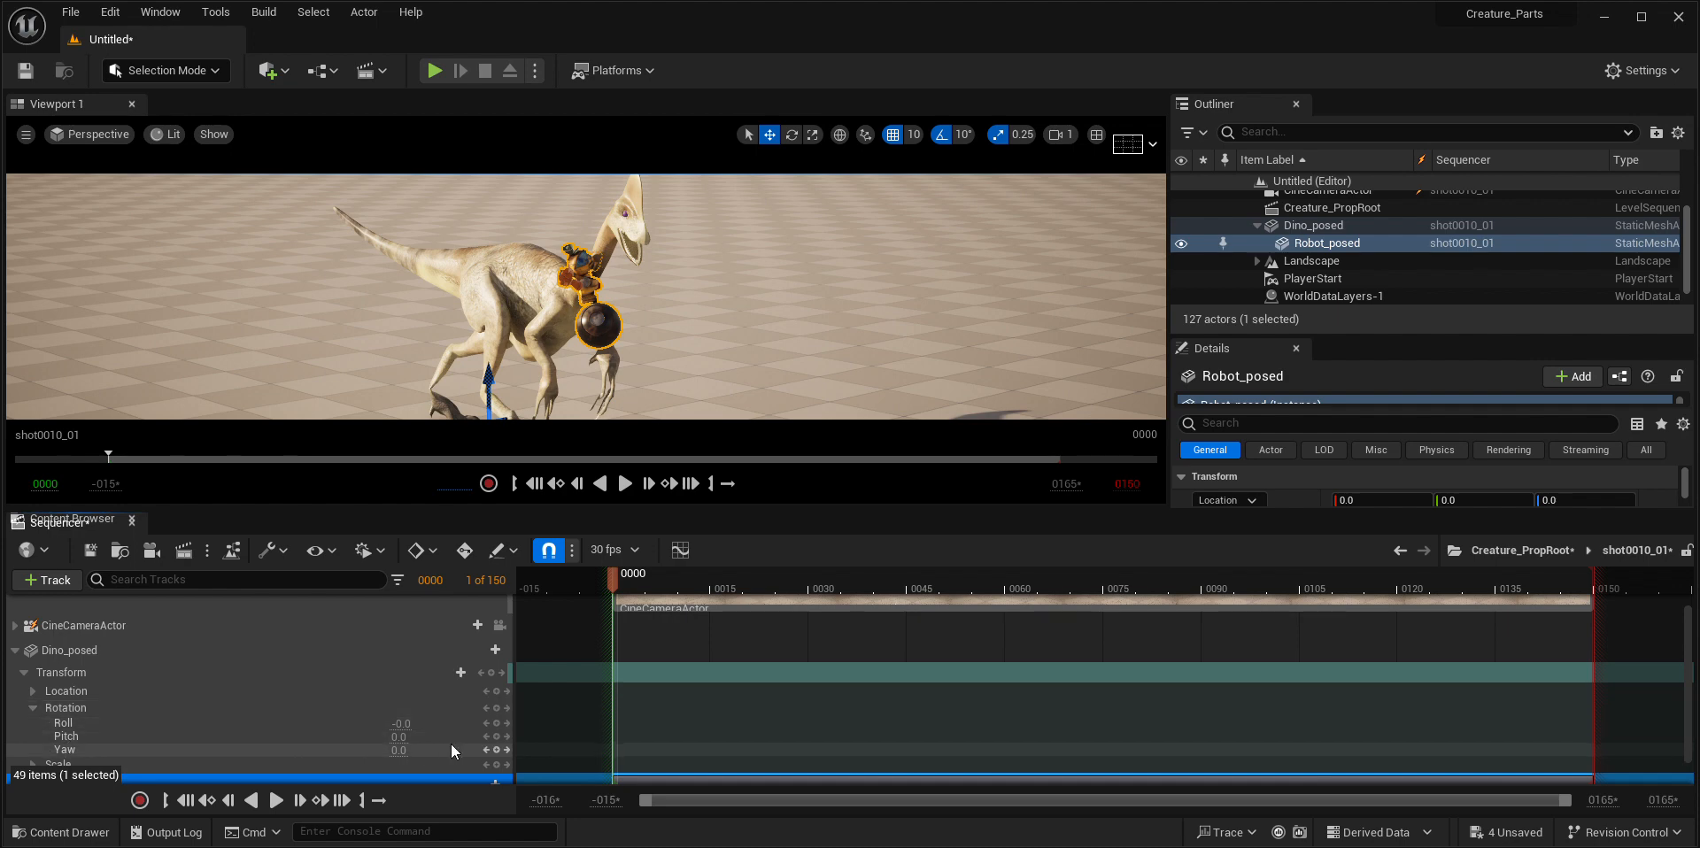
pyautogui.click(496, 750)
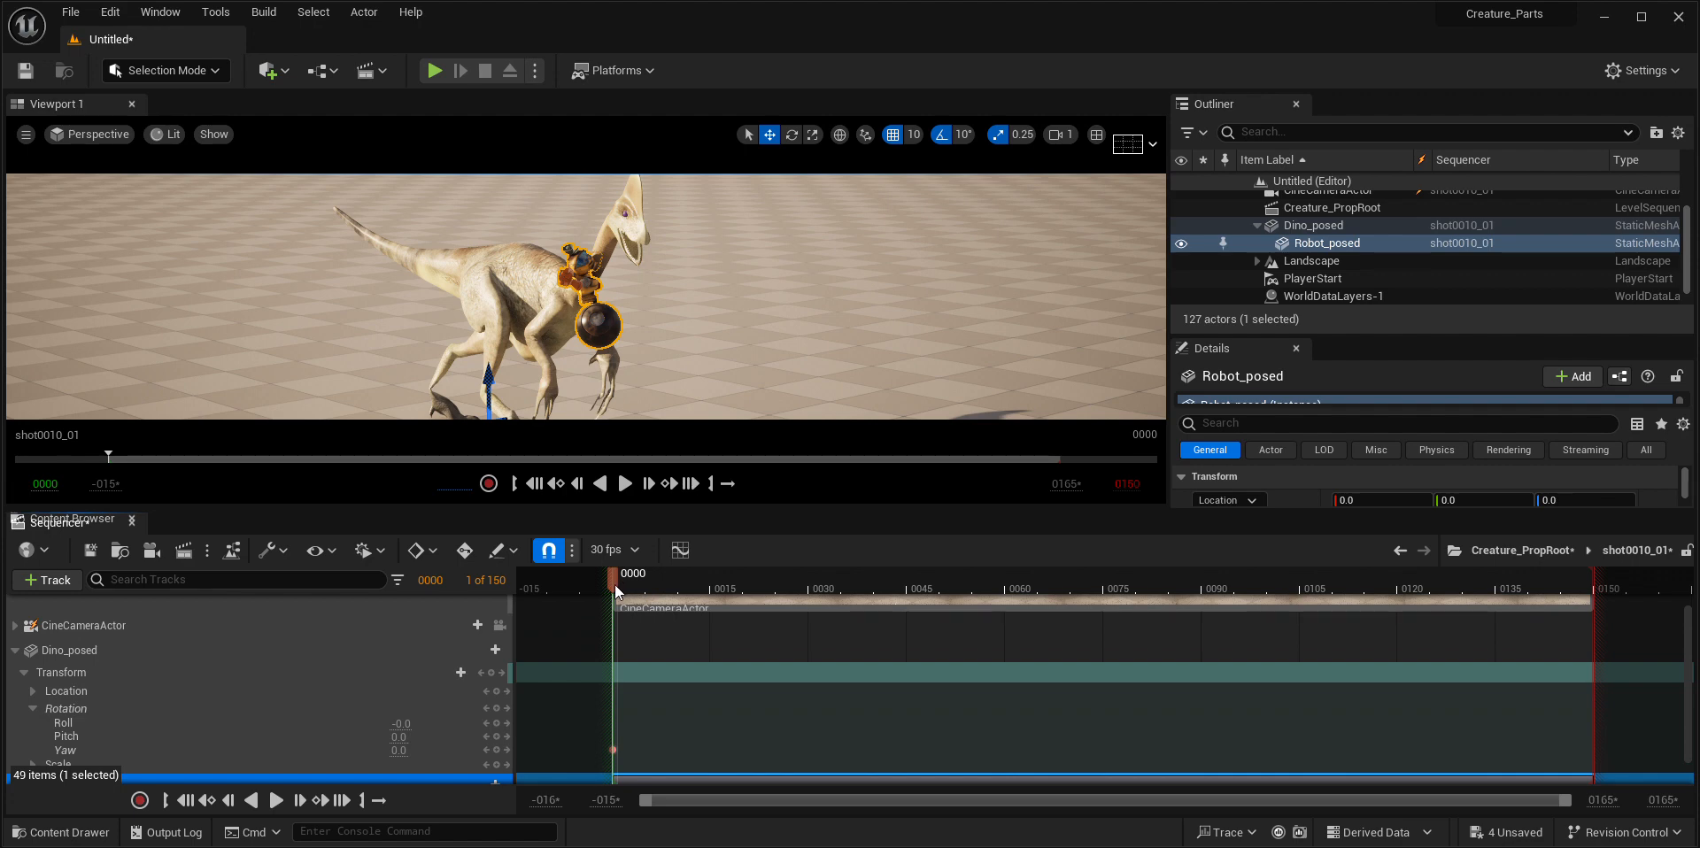
# - Key the Yaw of Dino_posed at 360 on frame 75 and return the playhead to frame 0
pyautogui.moveTo(617, 591); pyautogui.dragTo(1103, 575)
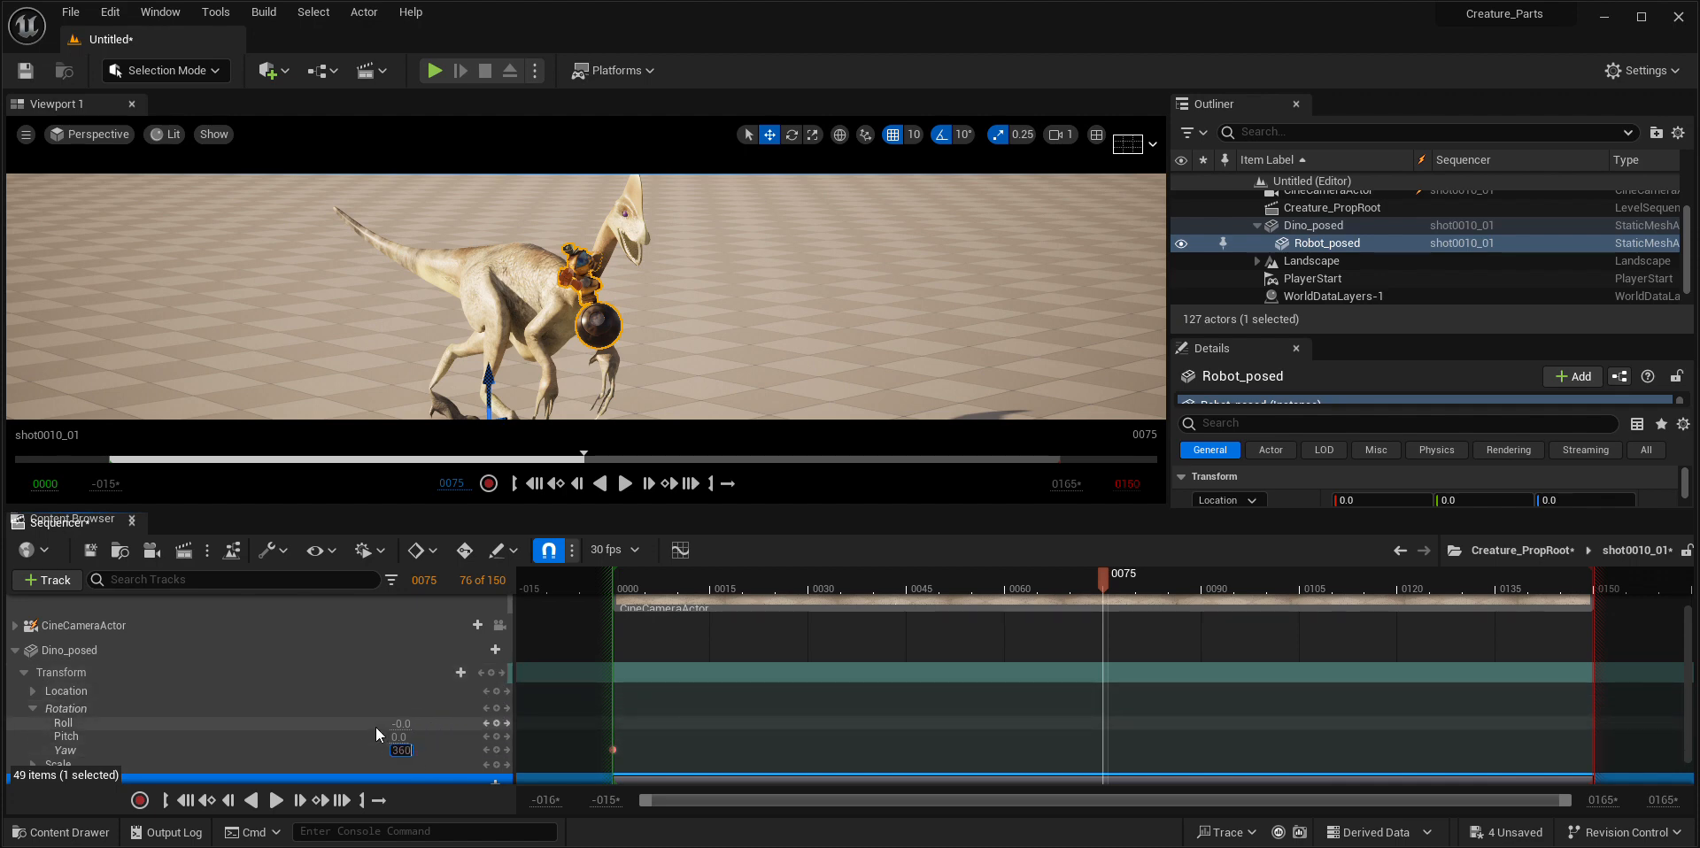
pyautogui.press('Return')
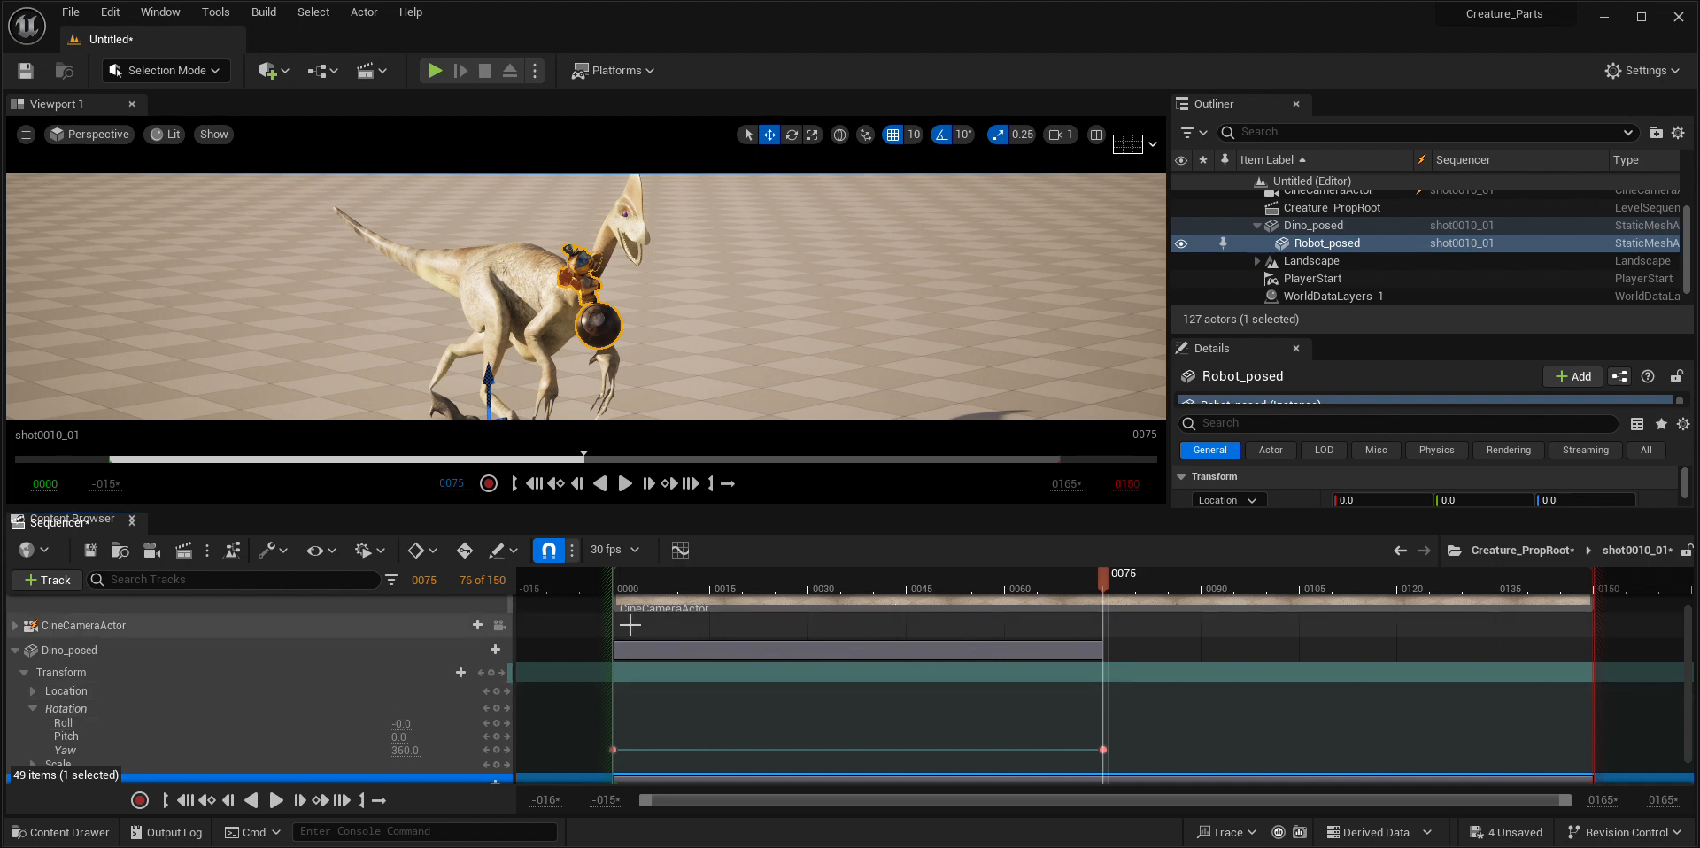
pyautogui.click(644, 586)
pyautogui.moveTo(651, 591); pyautogui.dragTo(615, 636)
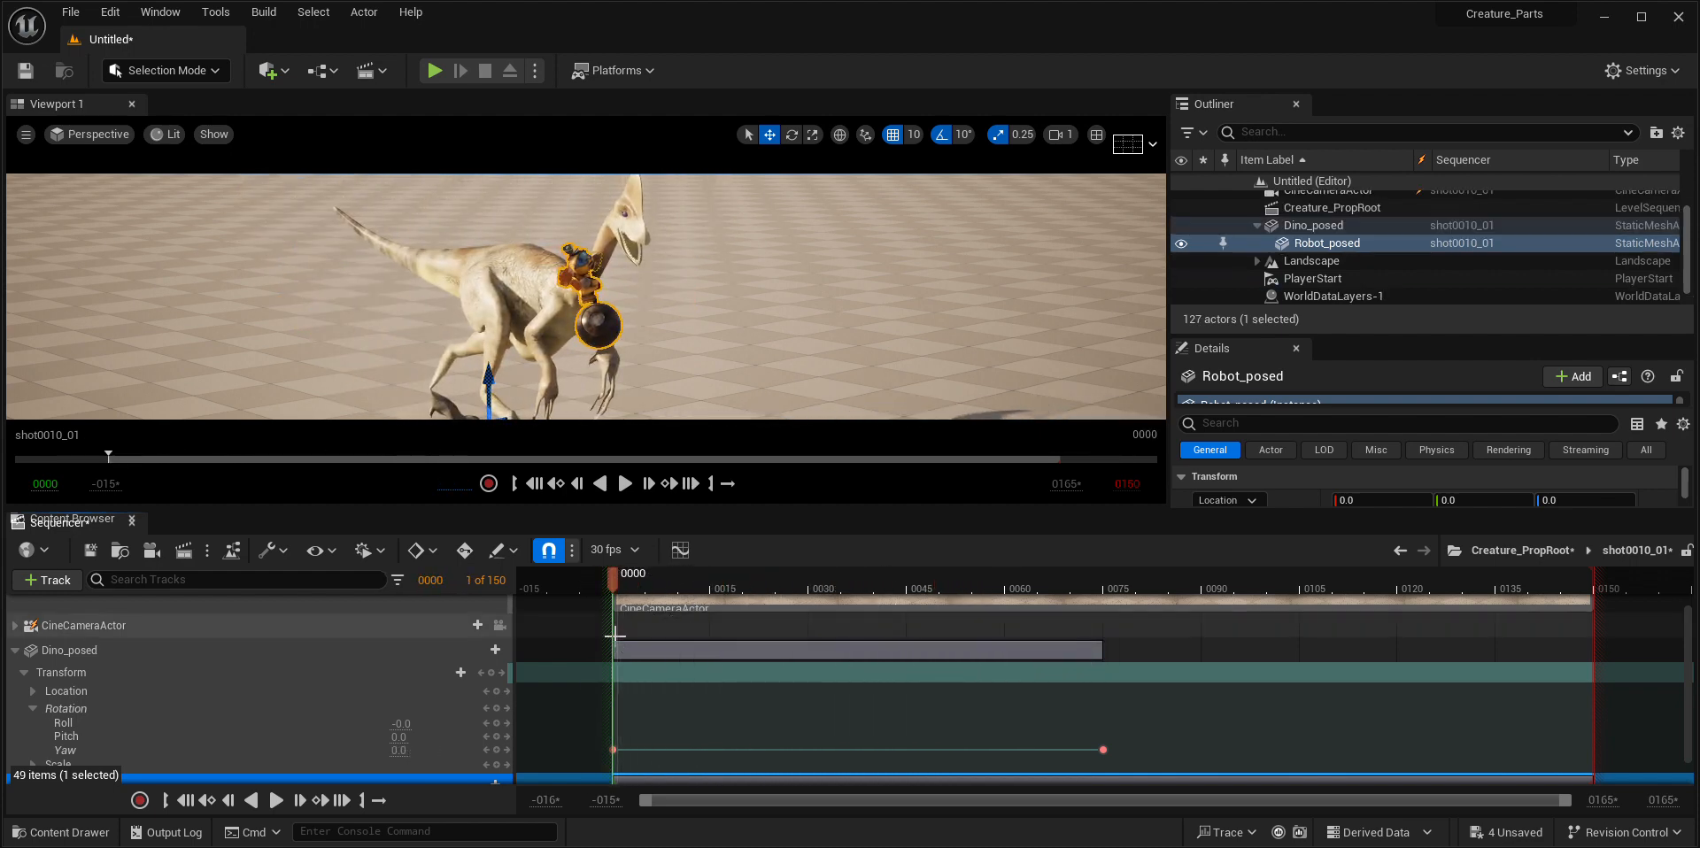
# - Look through the CineCameraActor and reposition it until the whole dinosaur with the robot is in frame
pyautogui.click(94, 134)
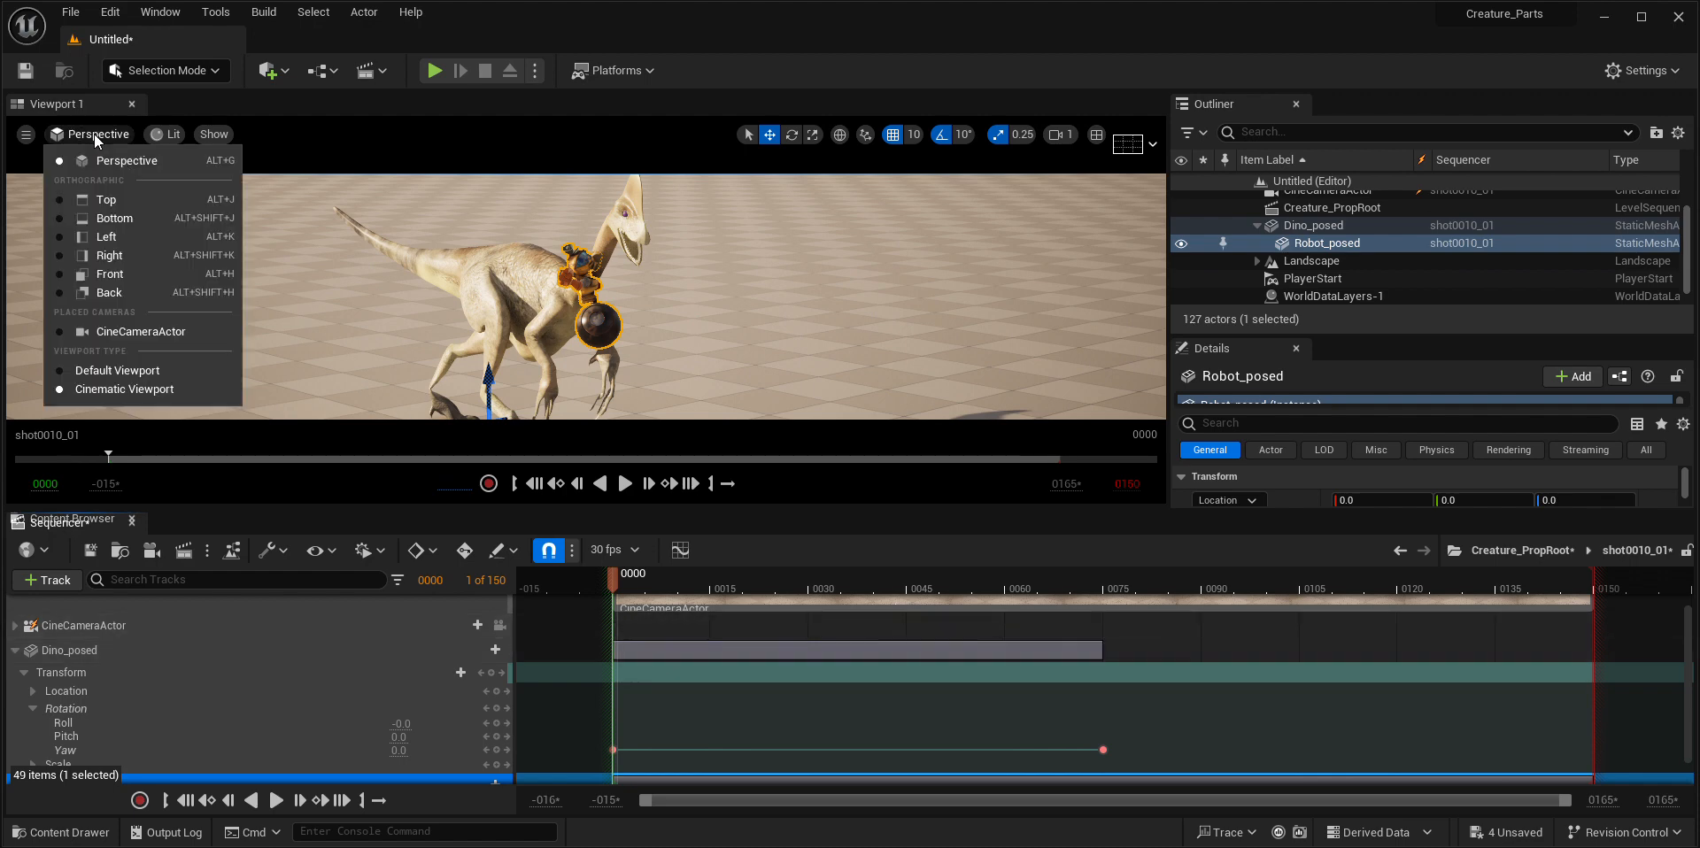
pyautogui.click(128, 333)
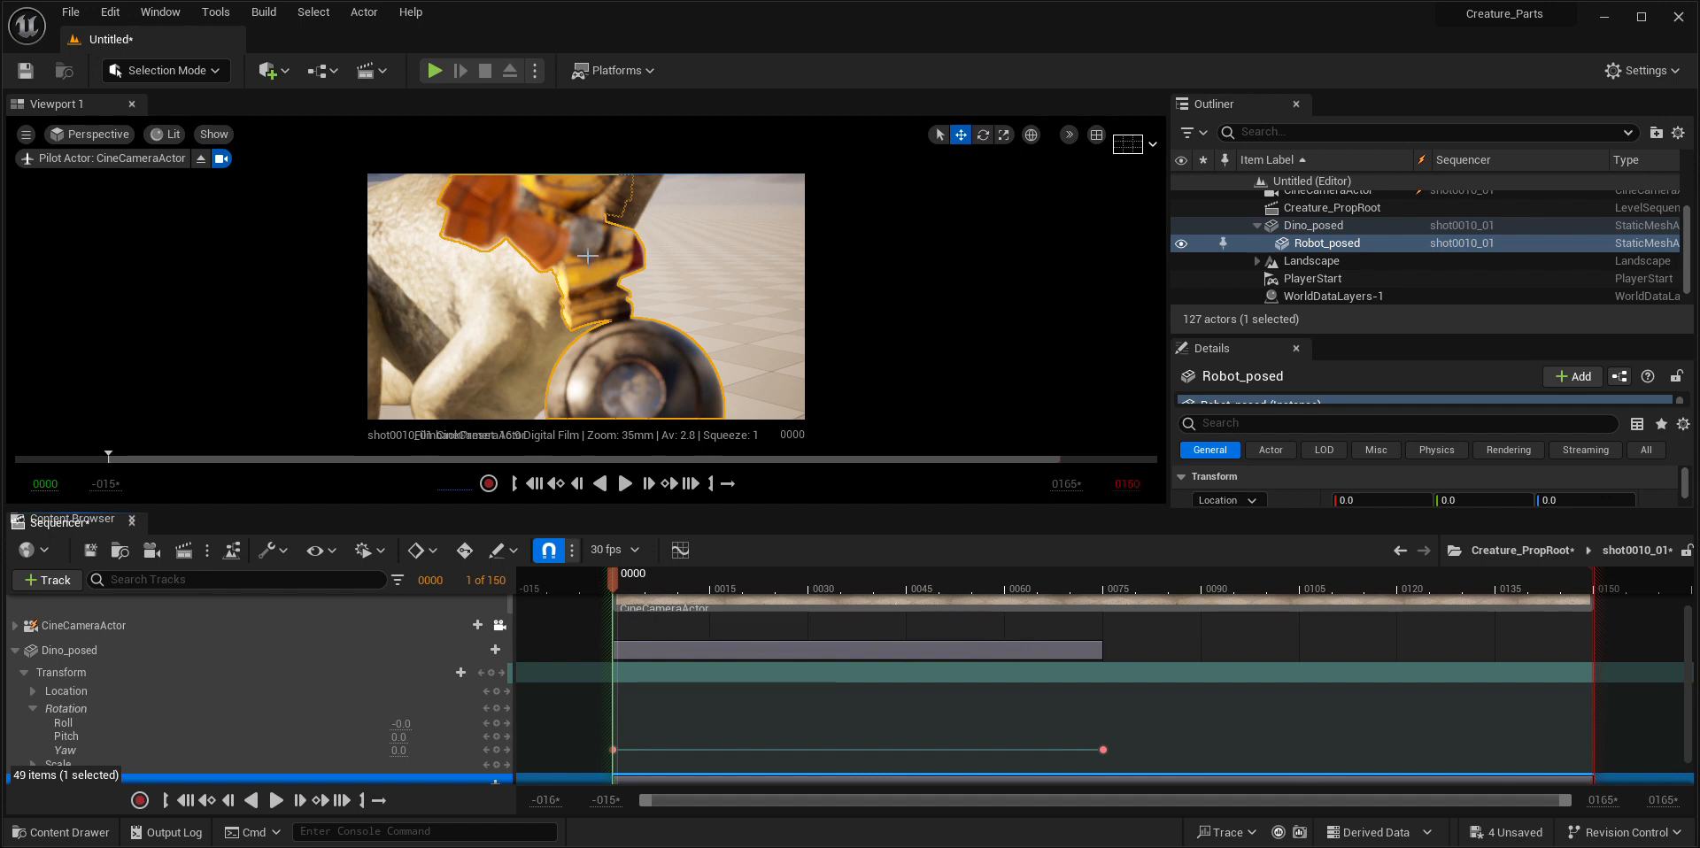
pyautogui.scroll(-10, 587, 256)
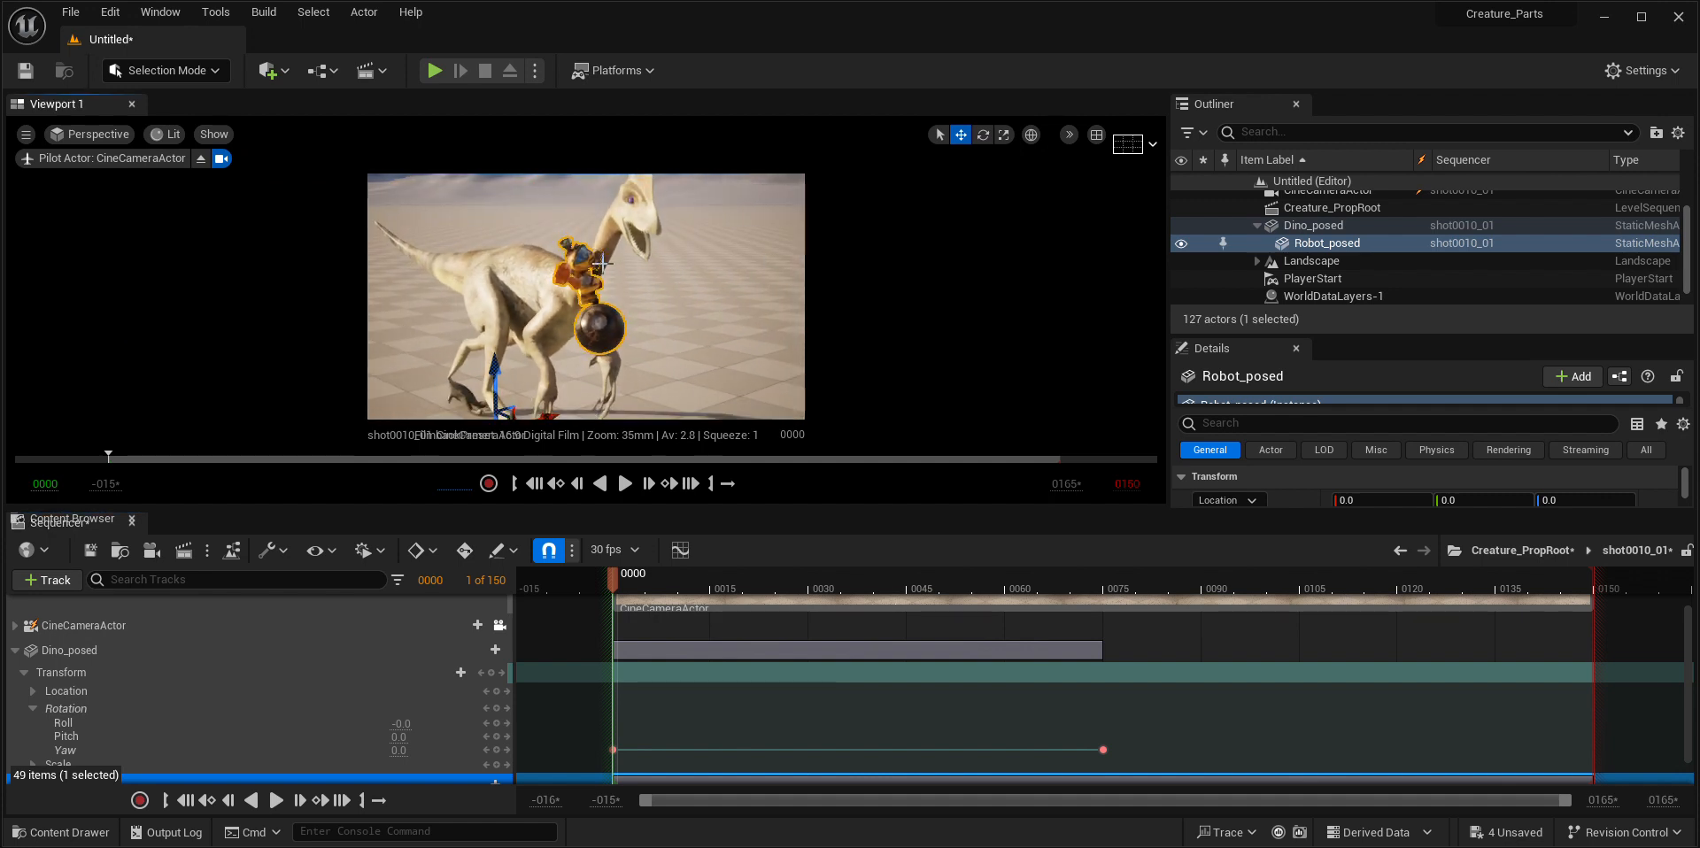
pyautogui.moveTo(658, 281)
pyautogui.mouseDown(button='right')
pyautogui.moveTo(651, 257)
pyautogui.moveTo(664, 298)
pyautogui.moveTo(633, 288)
pyautogui.moveTo(668, 281)
pyautogui.mouseUp(button='right')
pyautogui.press('s')
pyautogui.press('e')
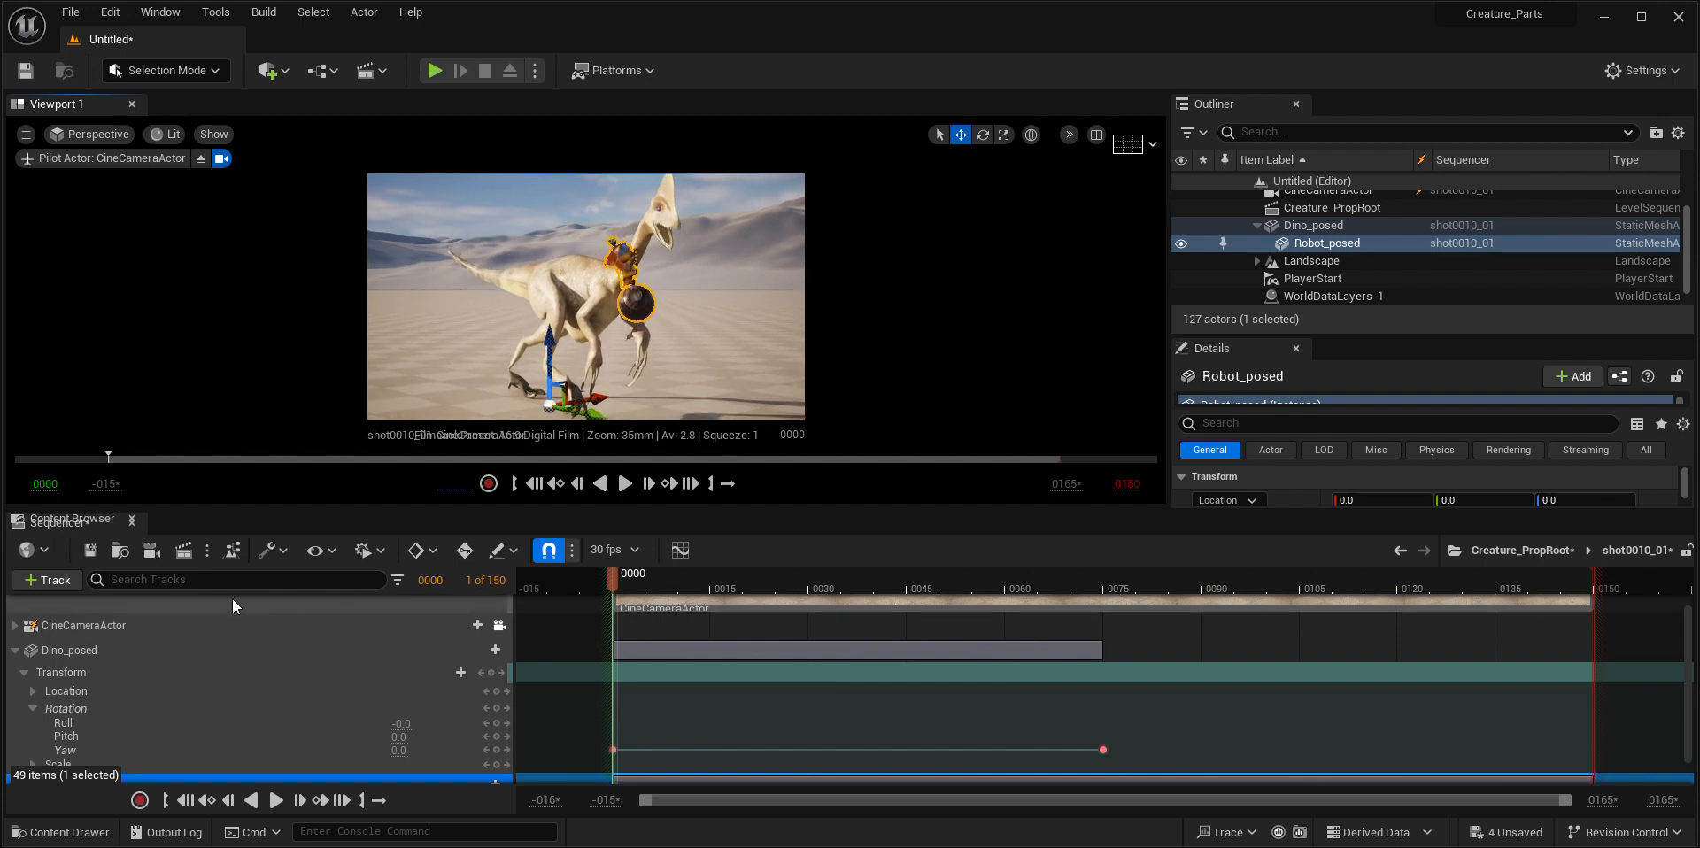
# - Expand the Transform and CameraComponent tracks of CineCameraActor and collapse the Dino_posed track
pyautogui.click(15, 626)
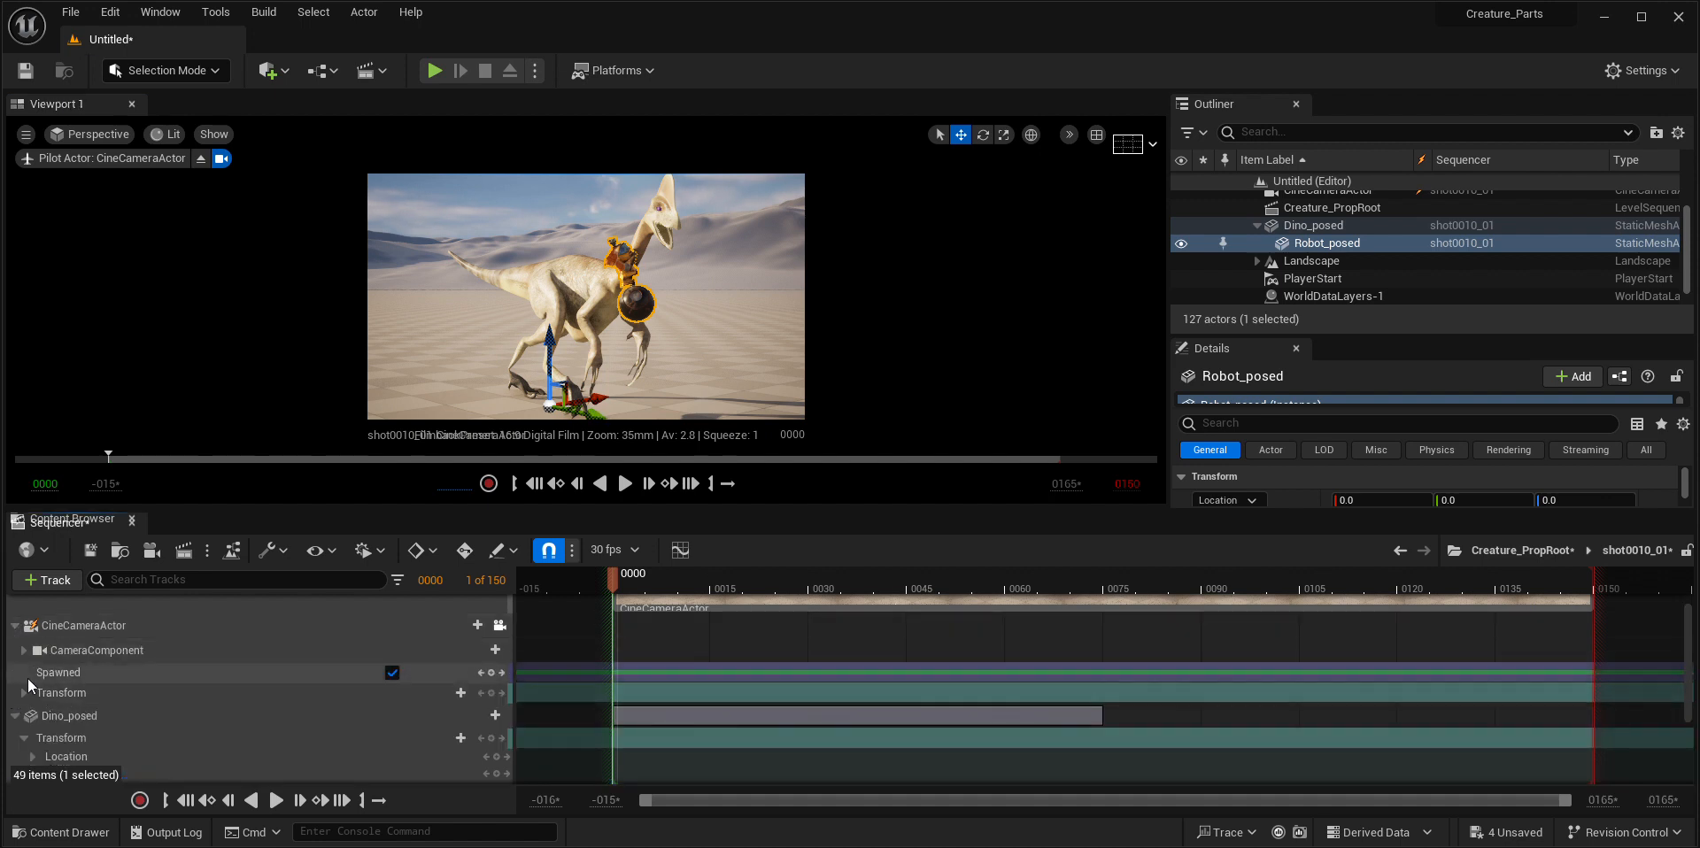
pyautogui.click(25, 694)
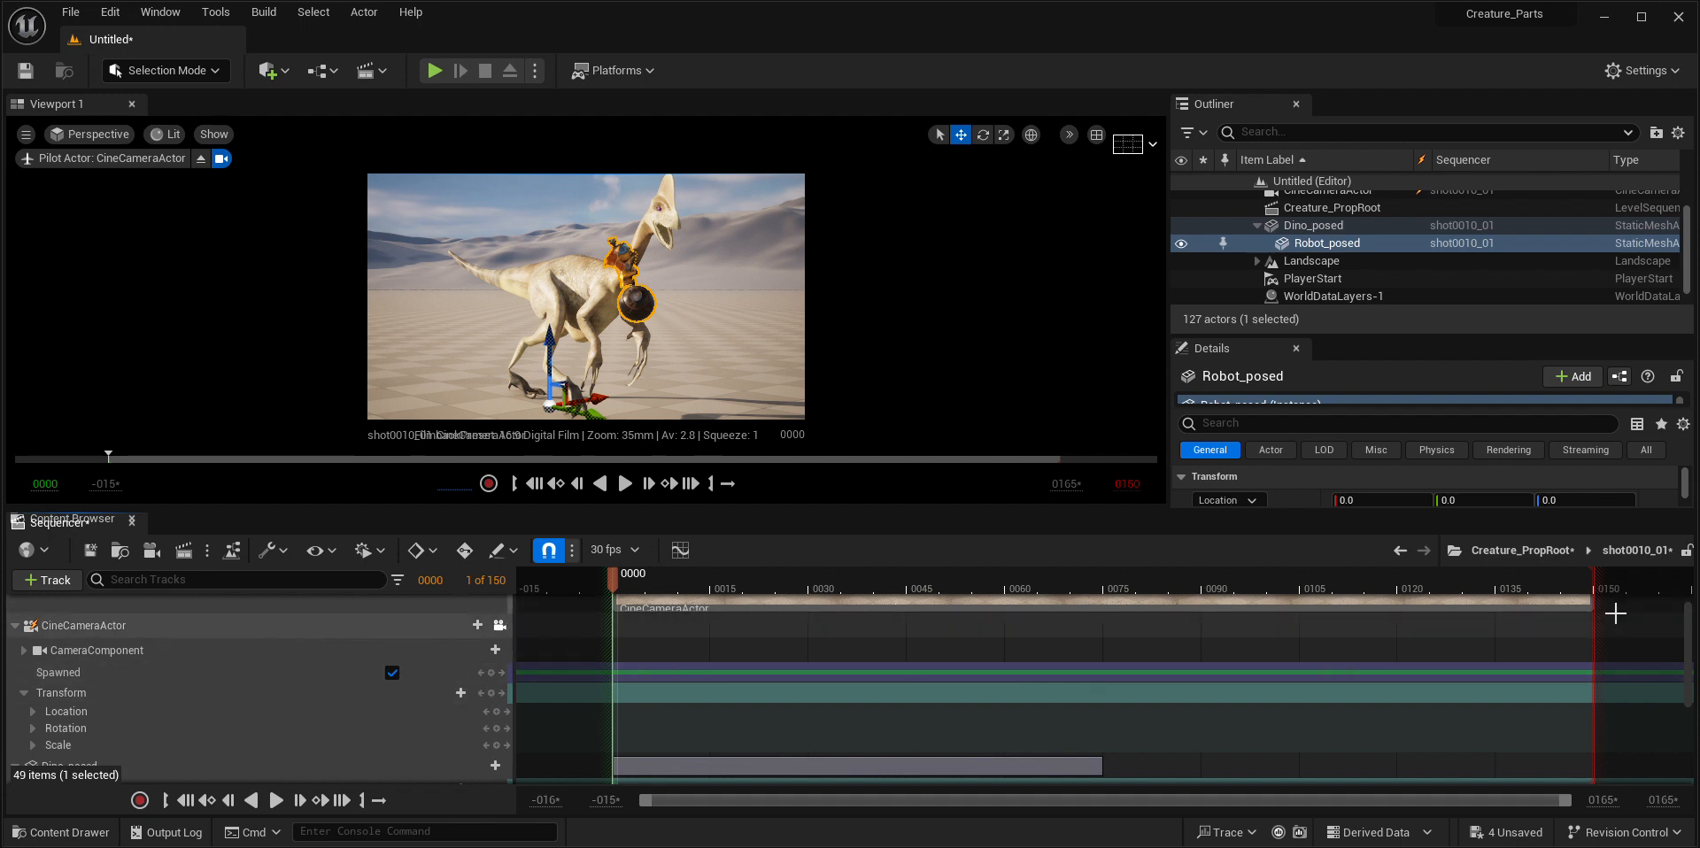
pyautogui.moveTo(1688, 633); pyautogui.dragTo(1689, 645)
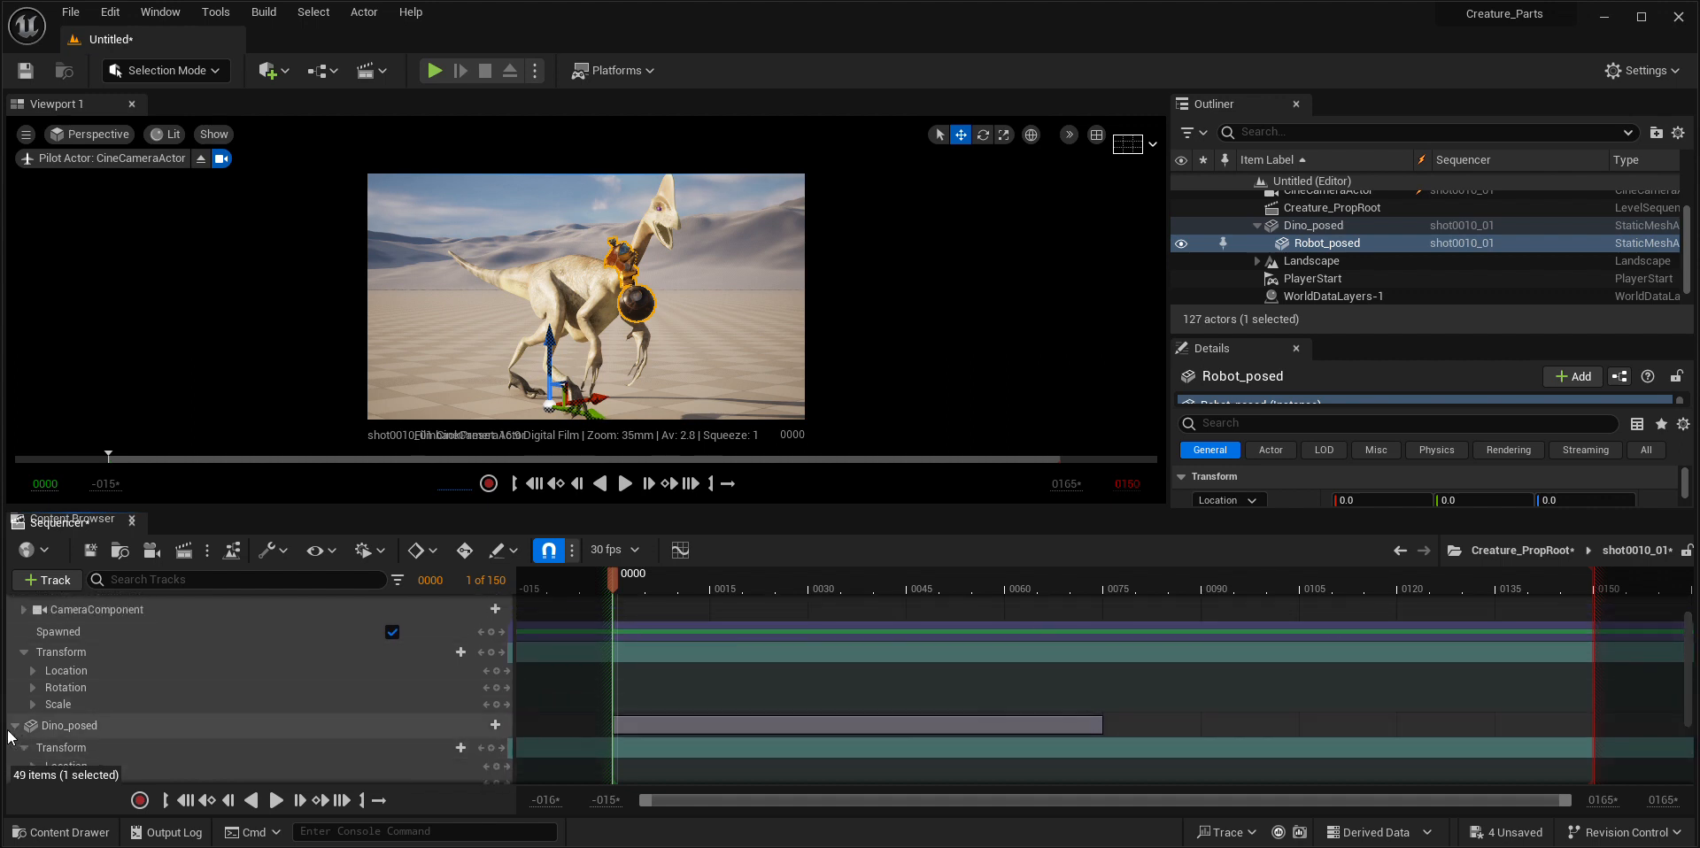
pyautogui.click(14, 725)
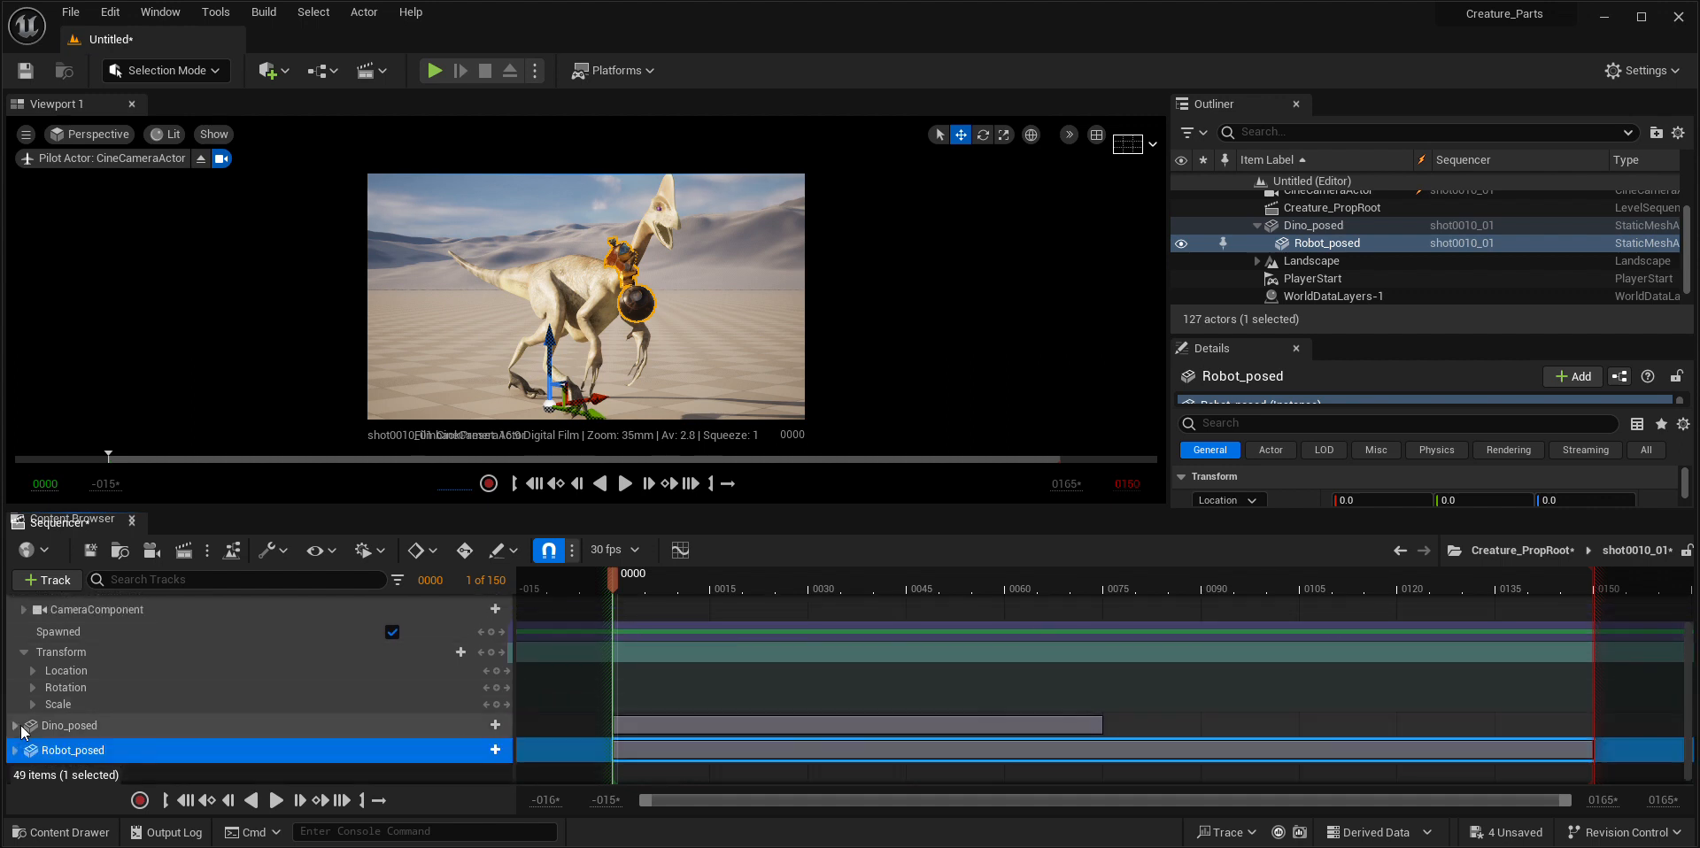
pyautogui.click(23, 610)
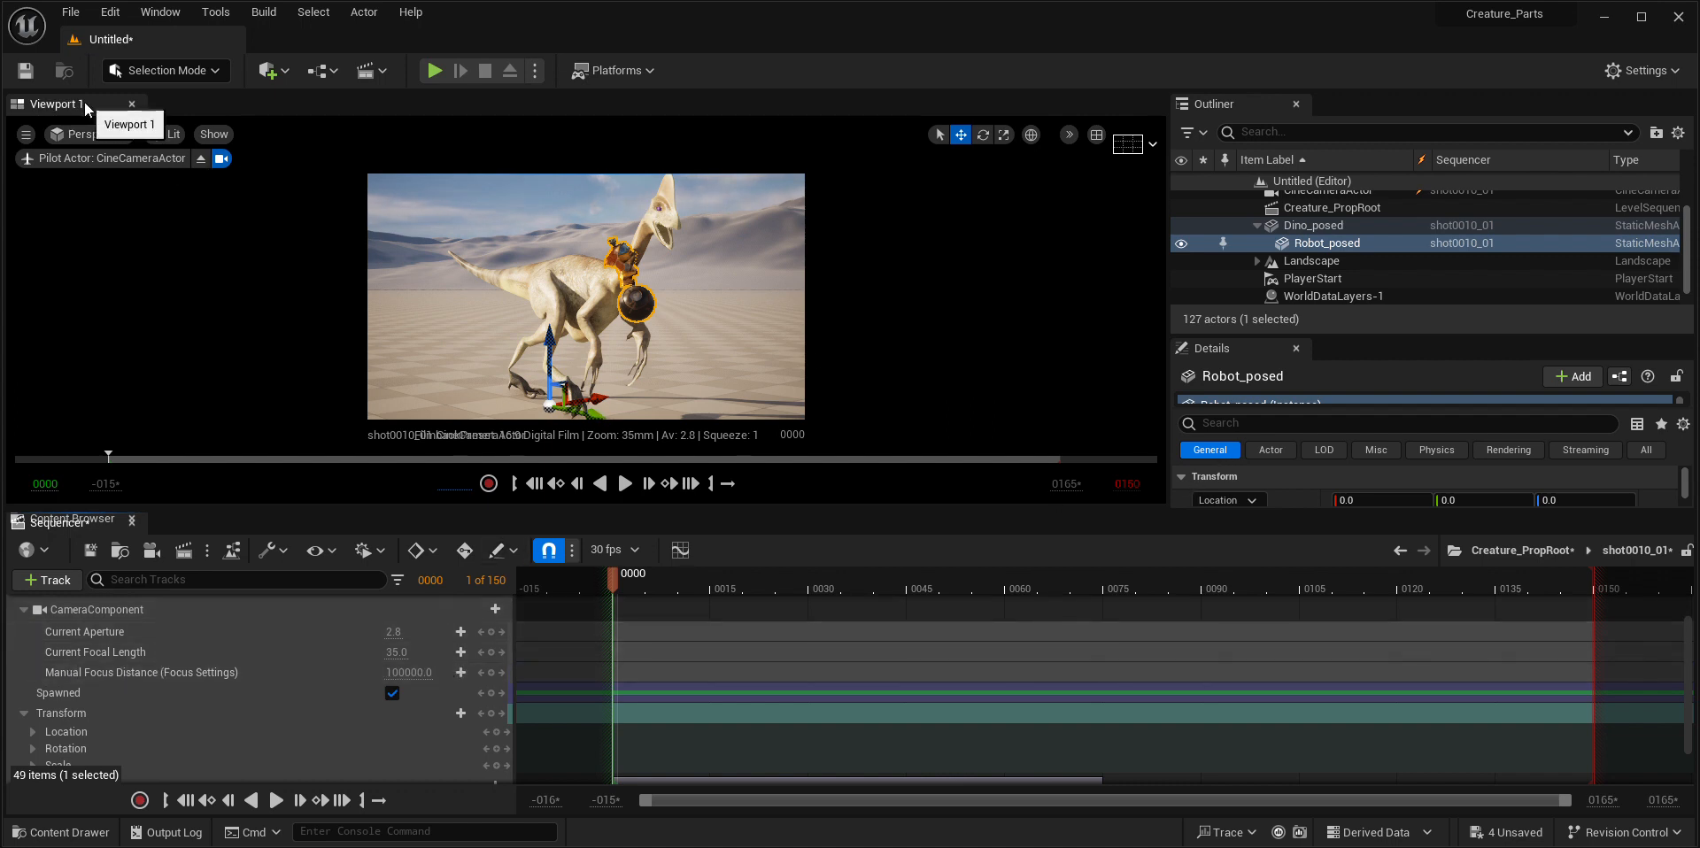
# - Undock Viewport 1 into a floating window, enlarge it and place it beside the sequence's track list
pyautogui.moveTo(85, 106); pyautogui.dragTo(188, 168)
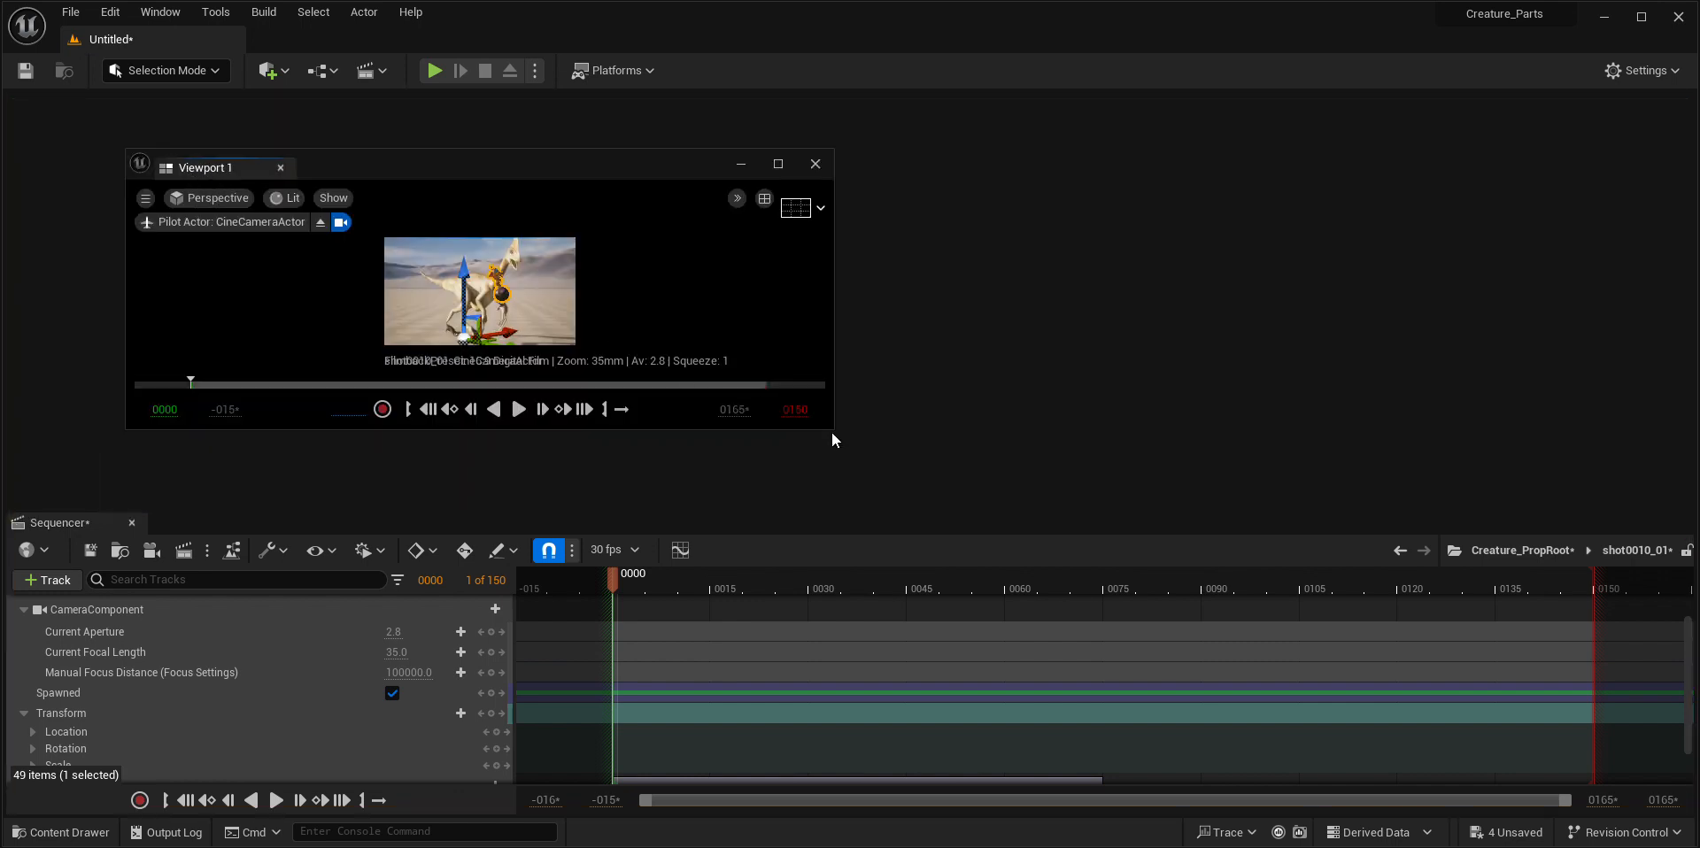
pyautogui.moveTo(834, 430); pyautogui.dragTo(1369, 847)
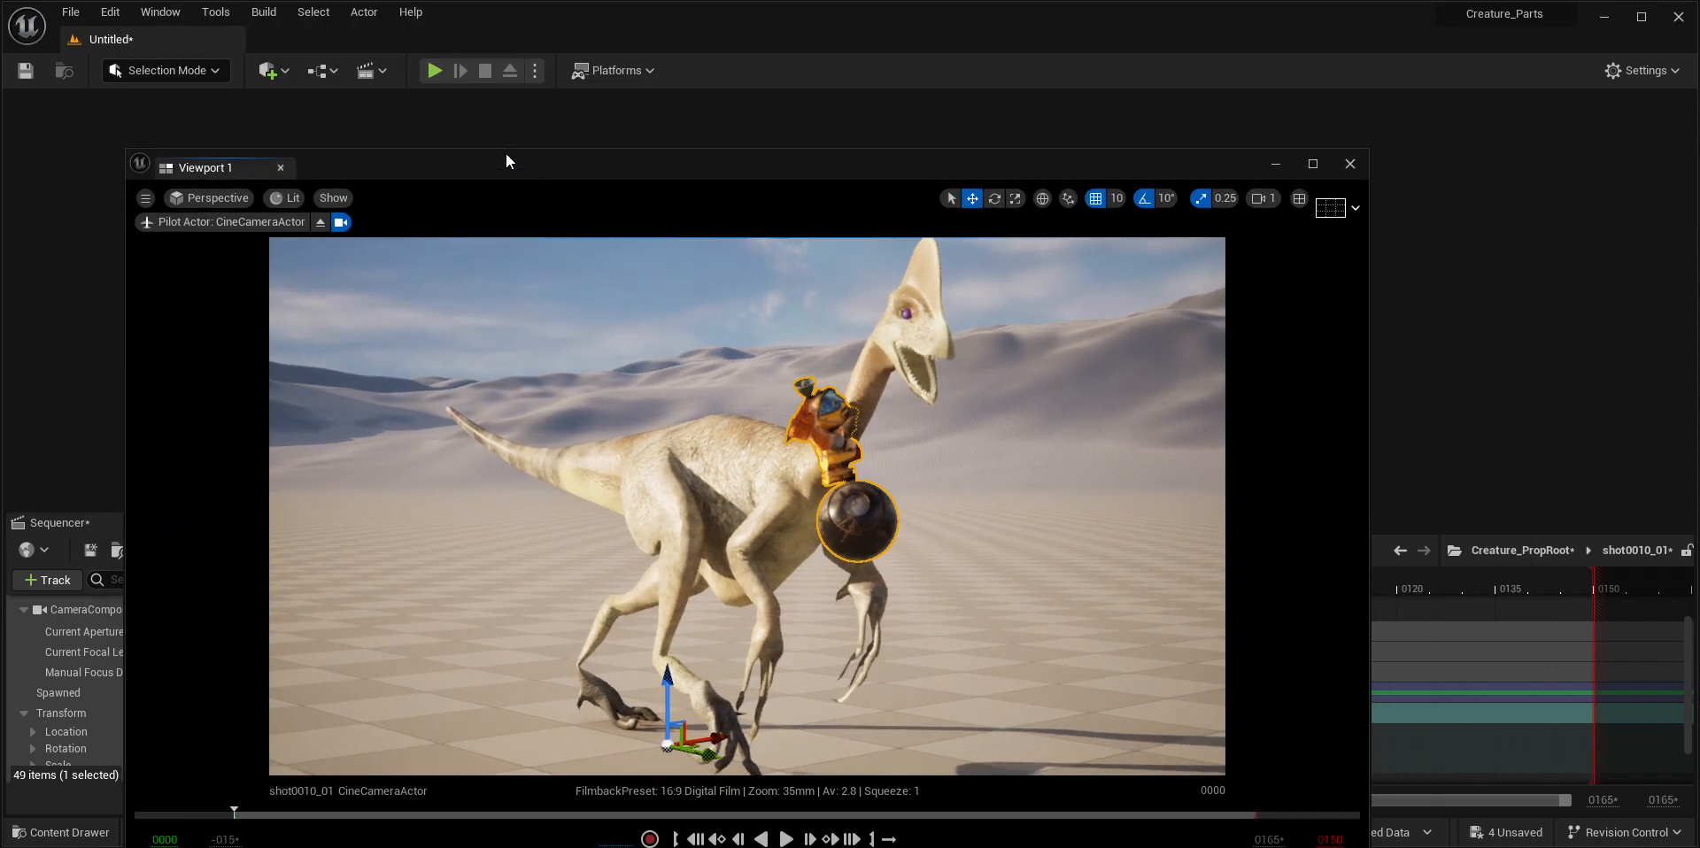
pyautogui.moveTo(506, 160); pyautogui.dragTo(882, 97)
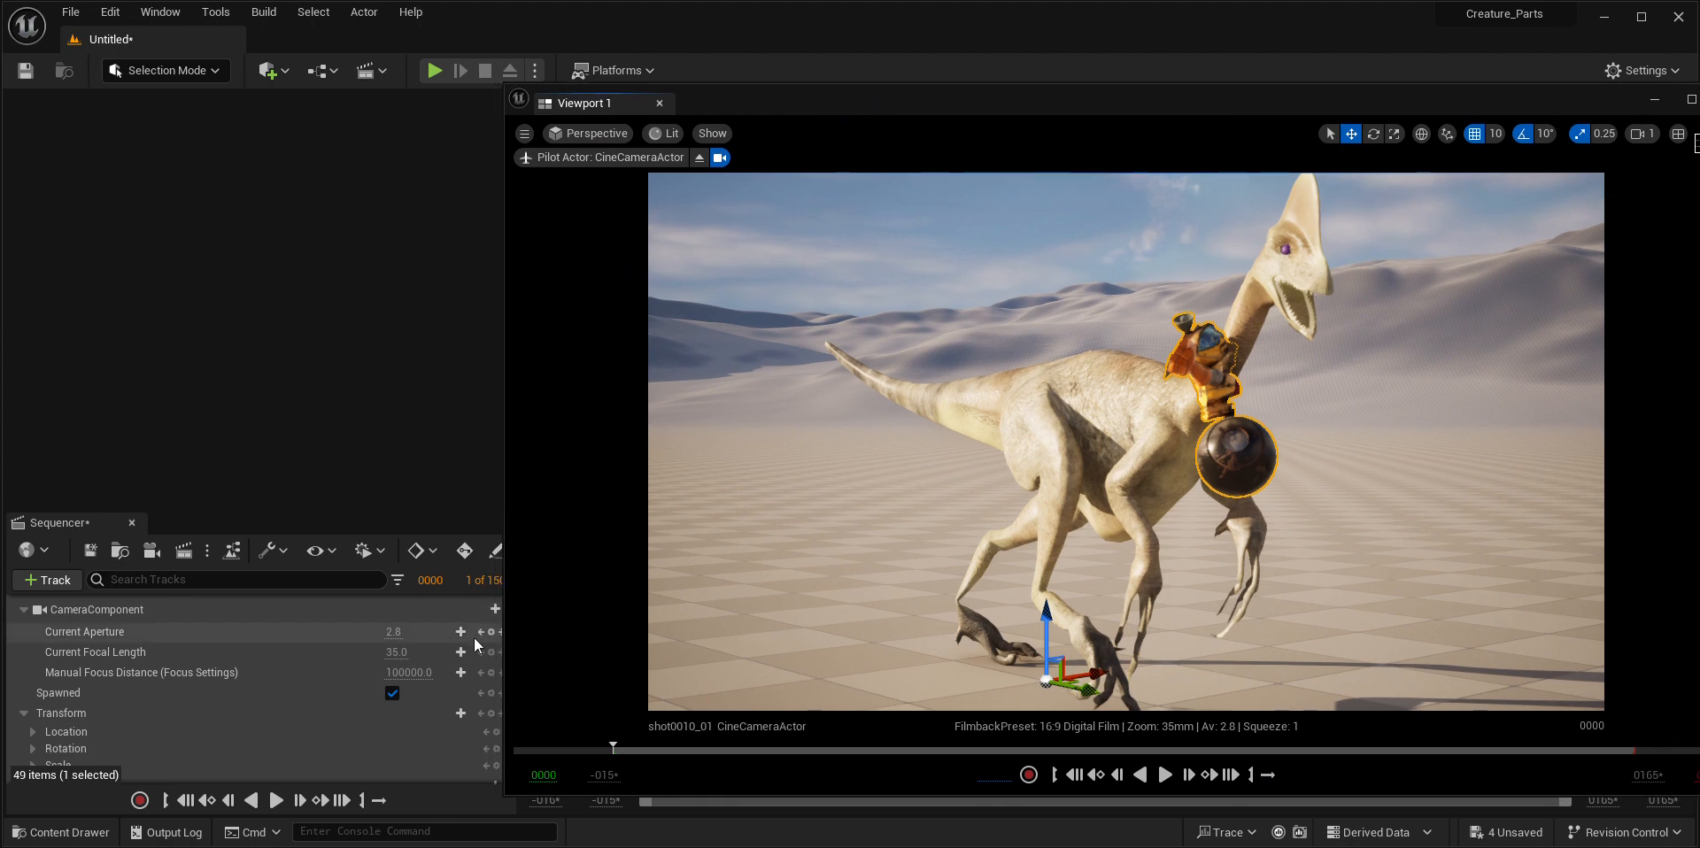
# - Set the Manual Focus Distance of the CineCameraActor in shot0010_01 to 800
pyautogui.moveTo(391, 677); pyautogui.dragTo(345, 677)
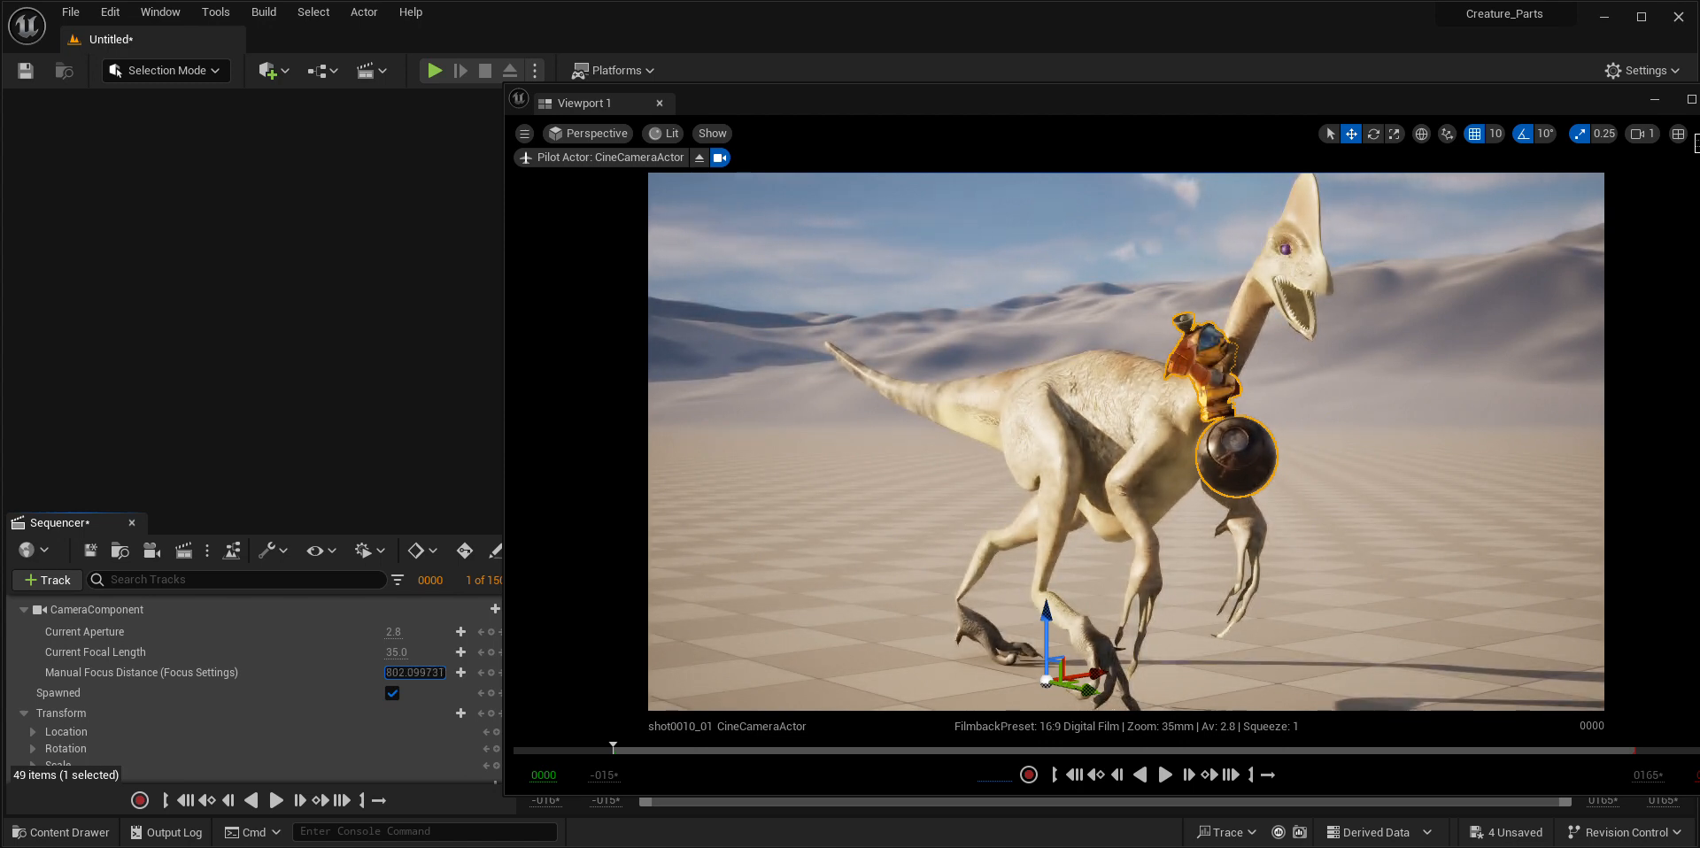
pyautogui.click(414, 672)
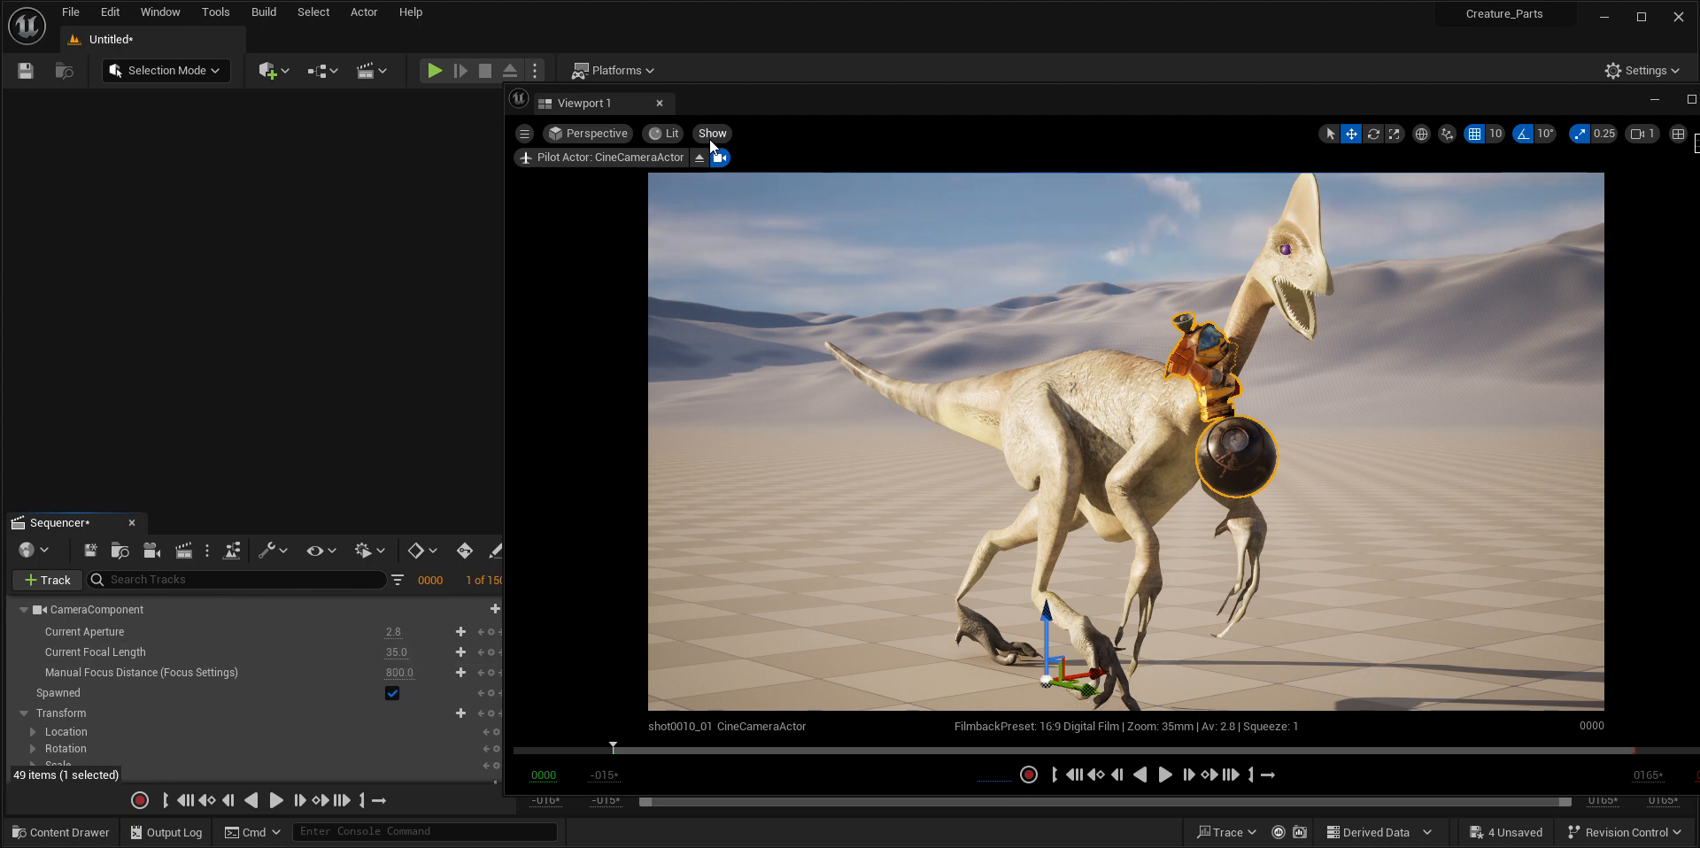
# - Place Viewport 1 as a smaller floating window above the sequence's timeline and collapse the CameraComponent track
pyautogui.moveTo(592, 104); pyautogui.dragTo(229, 97)
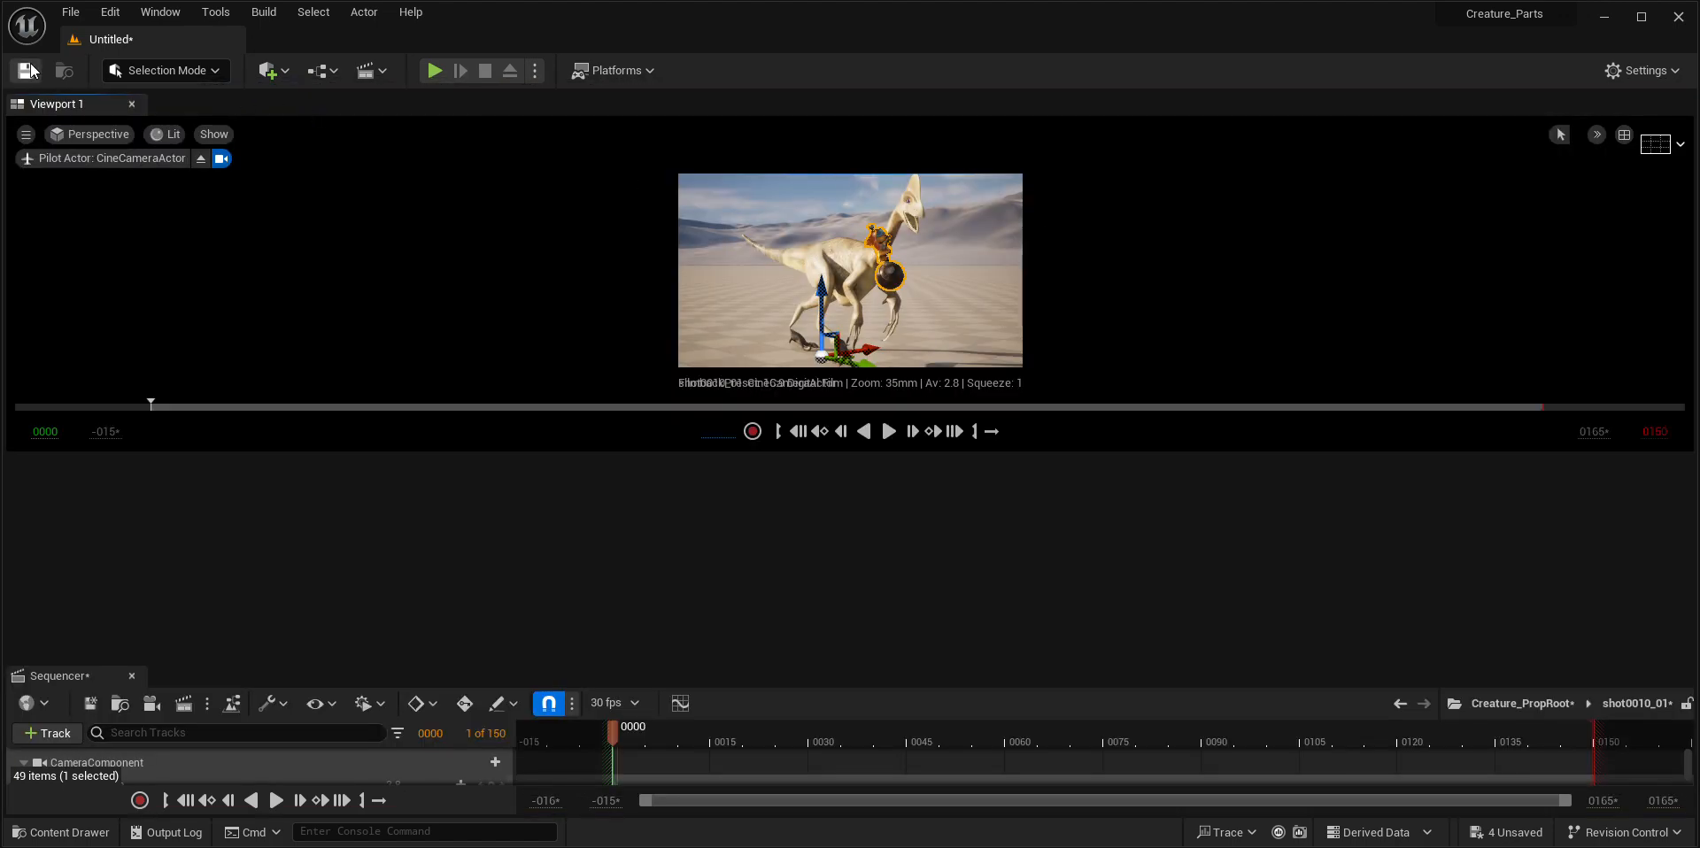
pyautogui.moveTo(56, 106); pyautogui.dragTo(11, 137)
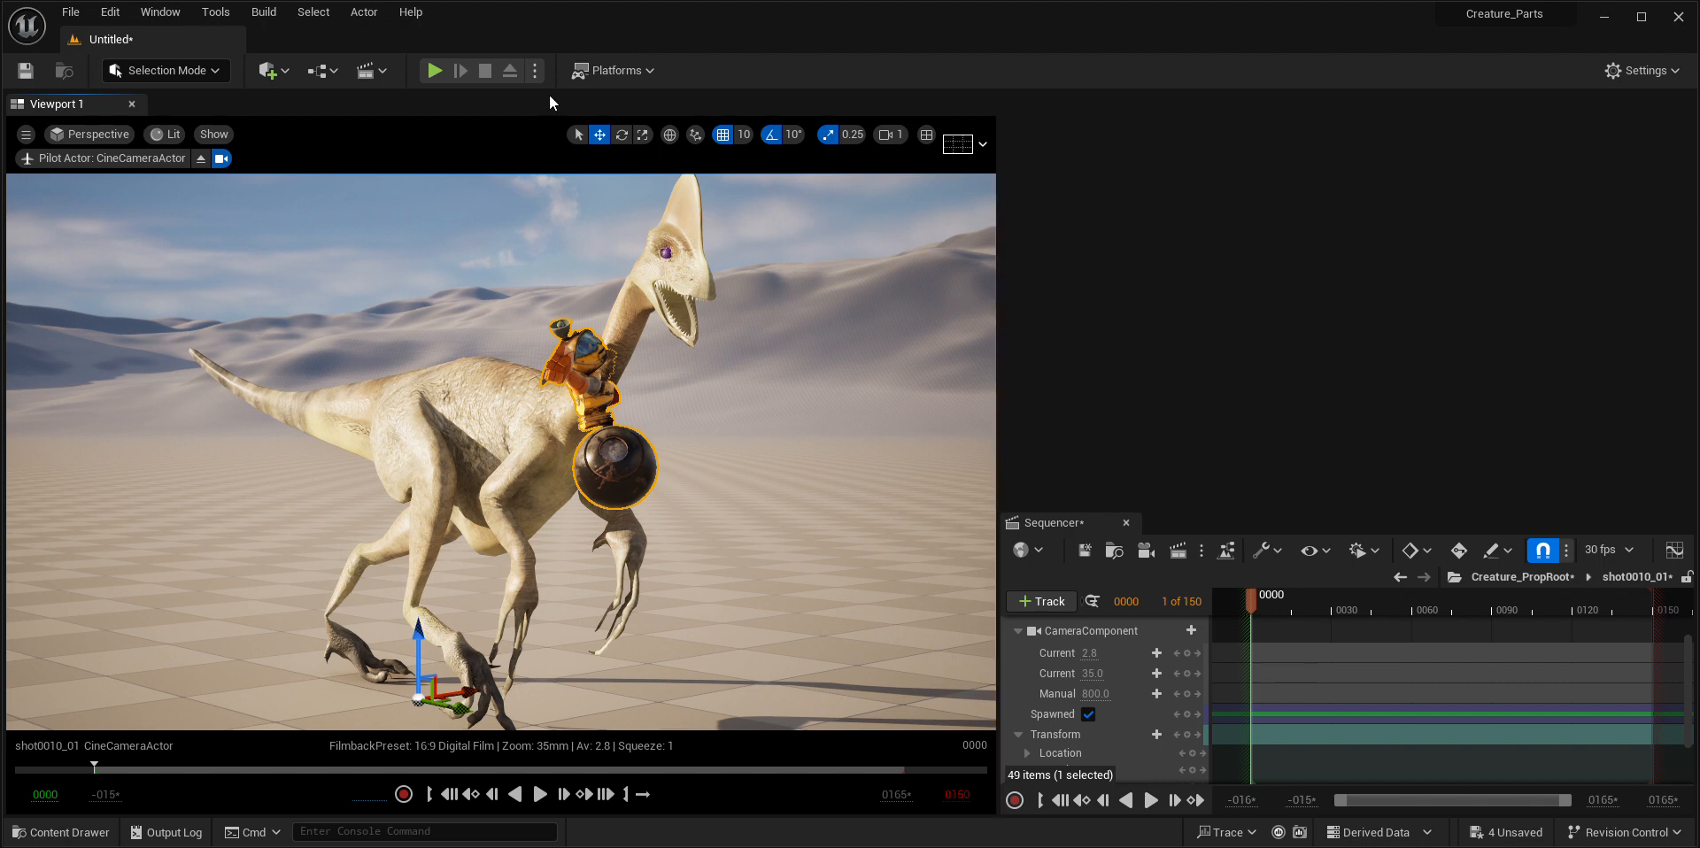
pyautogui.moveTo(105, 99); pyautogui.dragTo(109, 126)
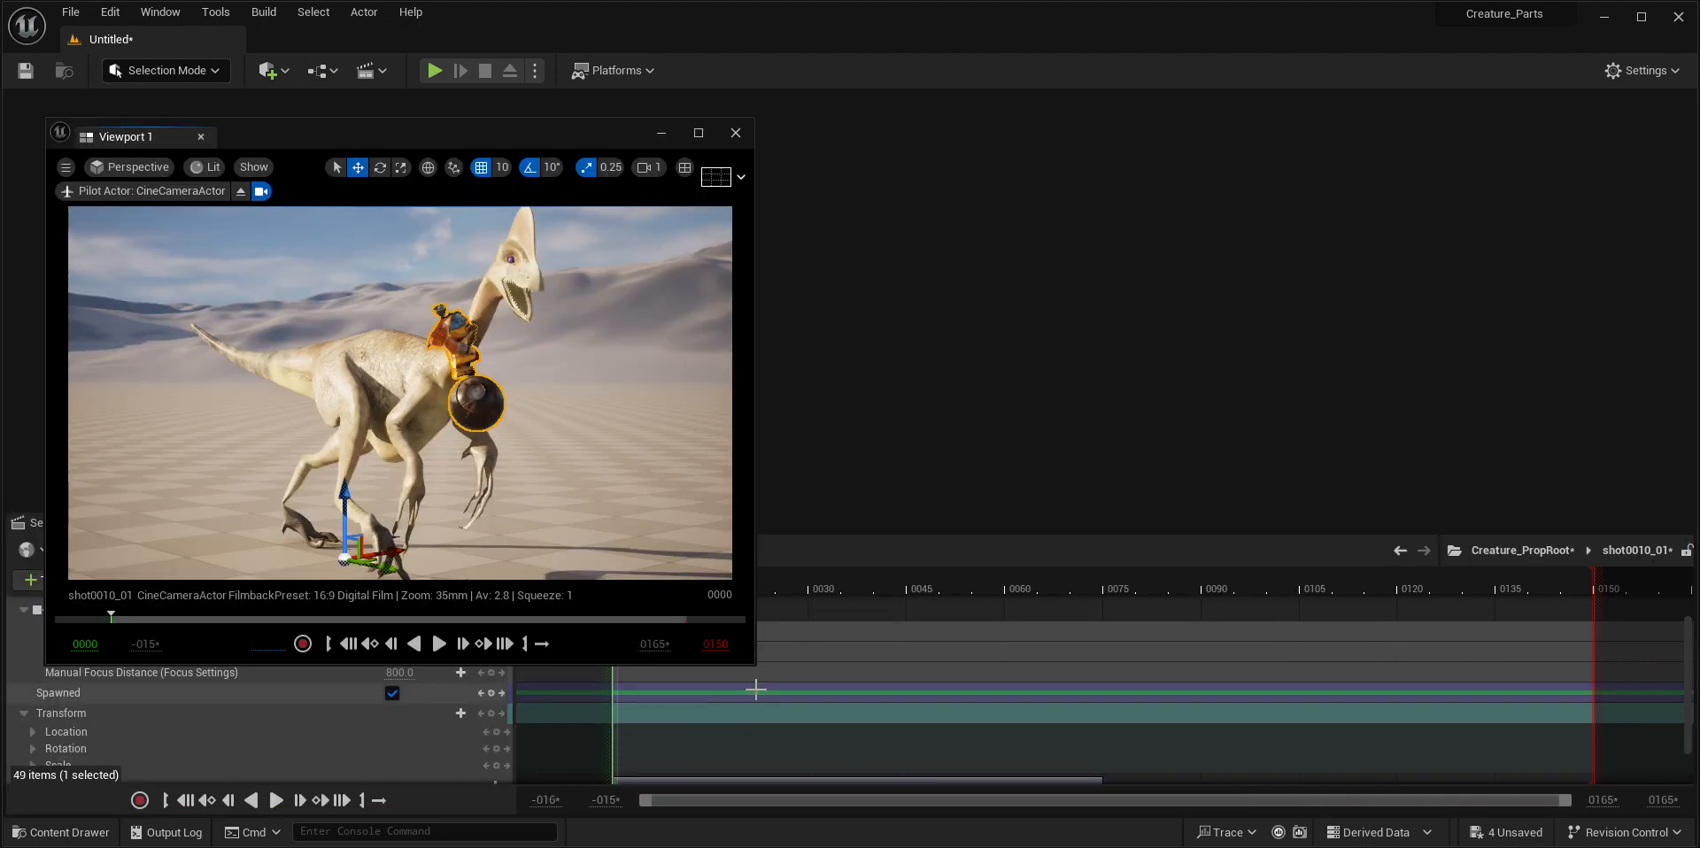
pyautogui.moveTo(247, 140); pyautogui.dragTo(257, 114)
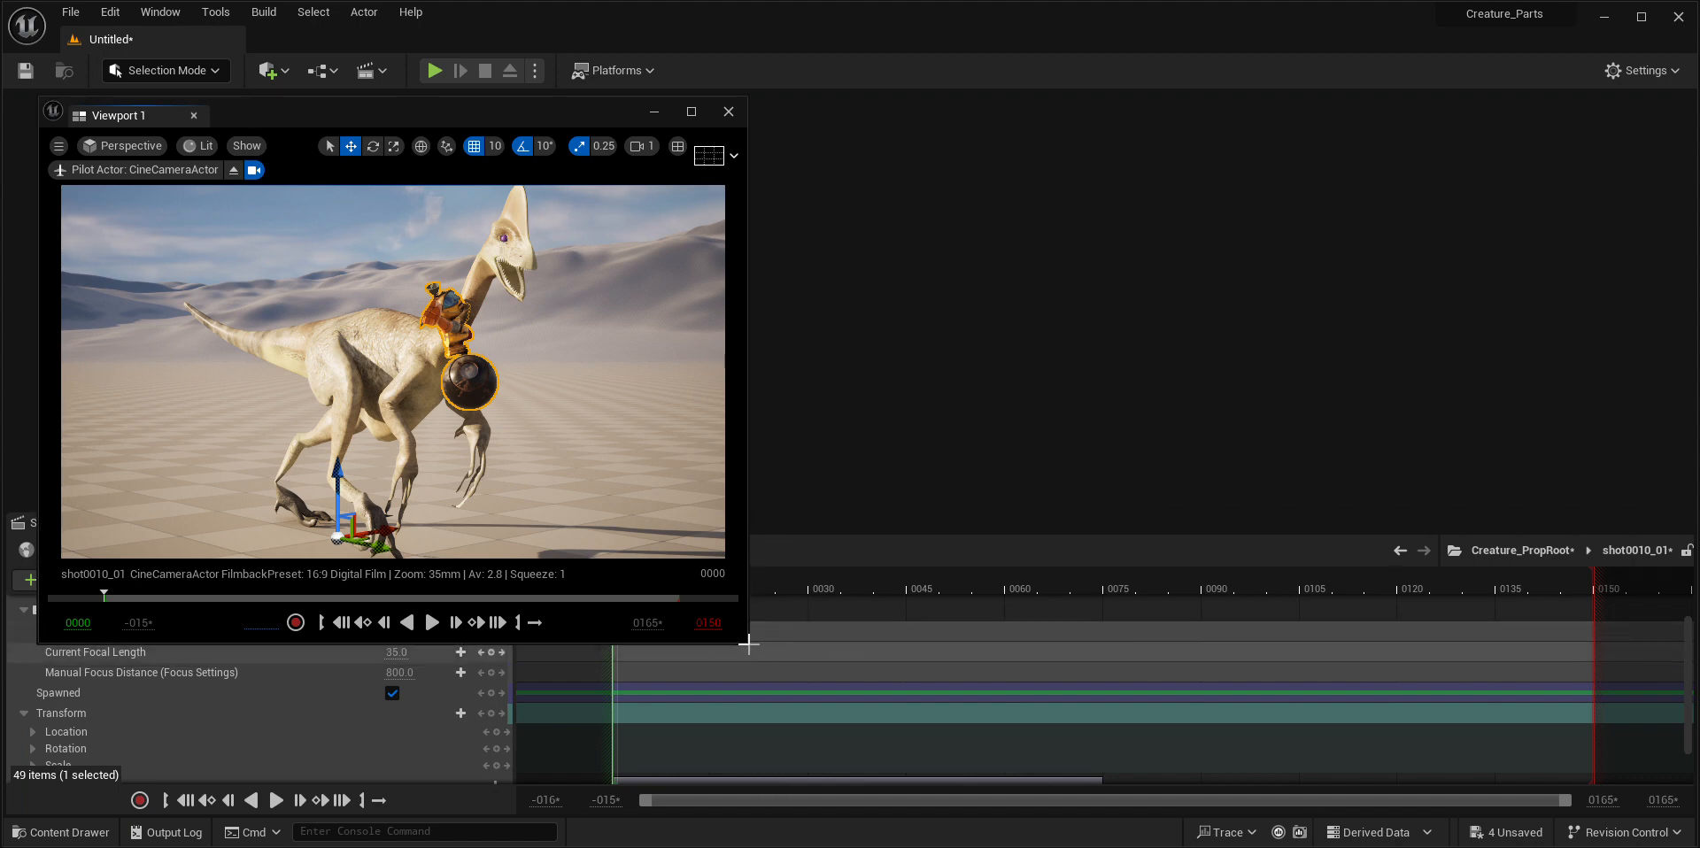
pyautogui.moveTo(747, 641); pyautogui.dragTo(679, 527)
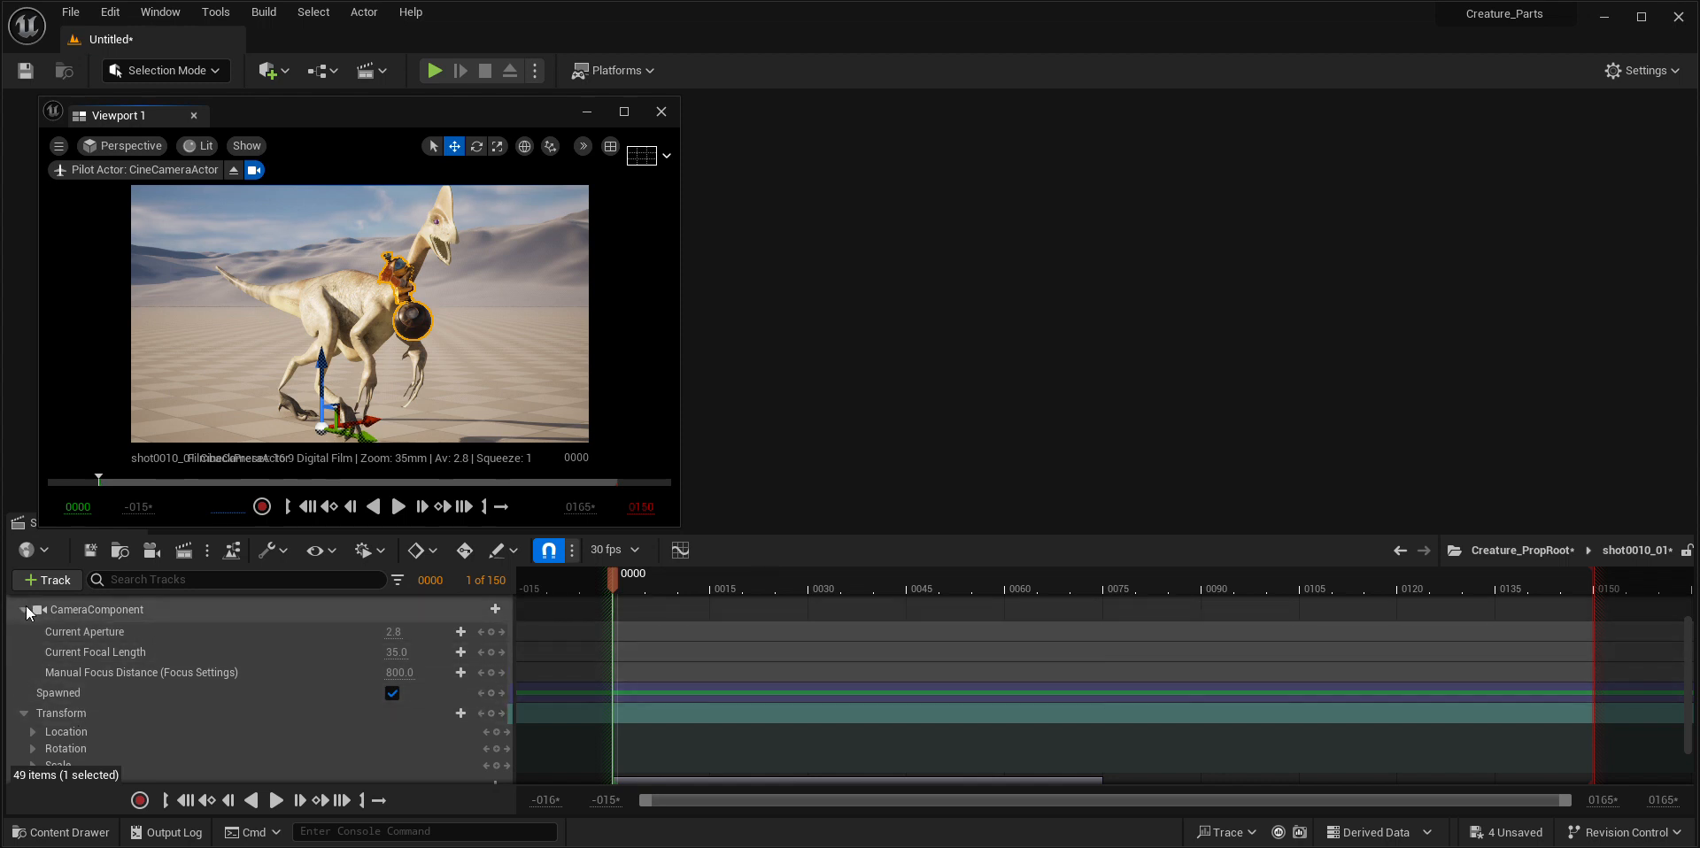
pyautogui.click(24, 609)
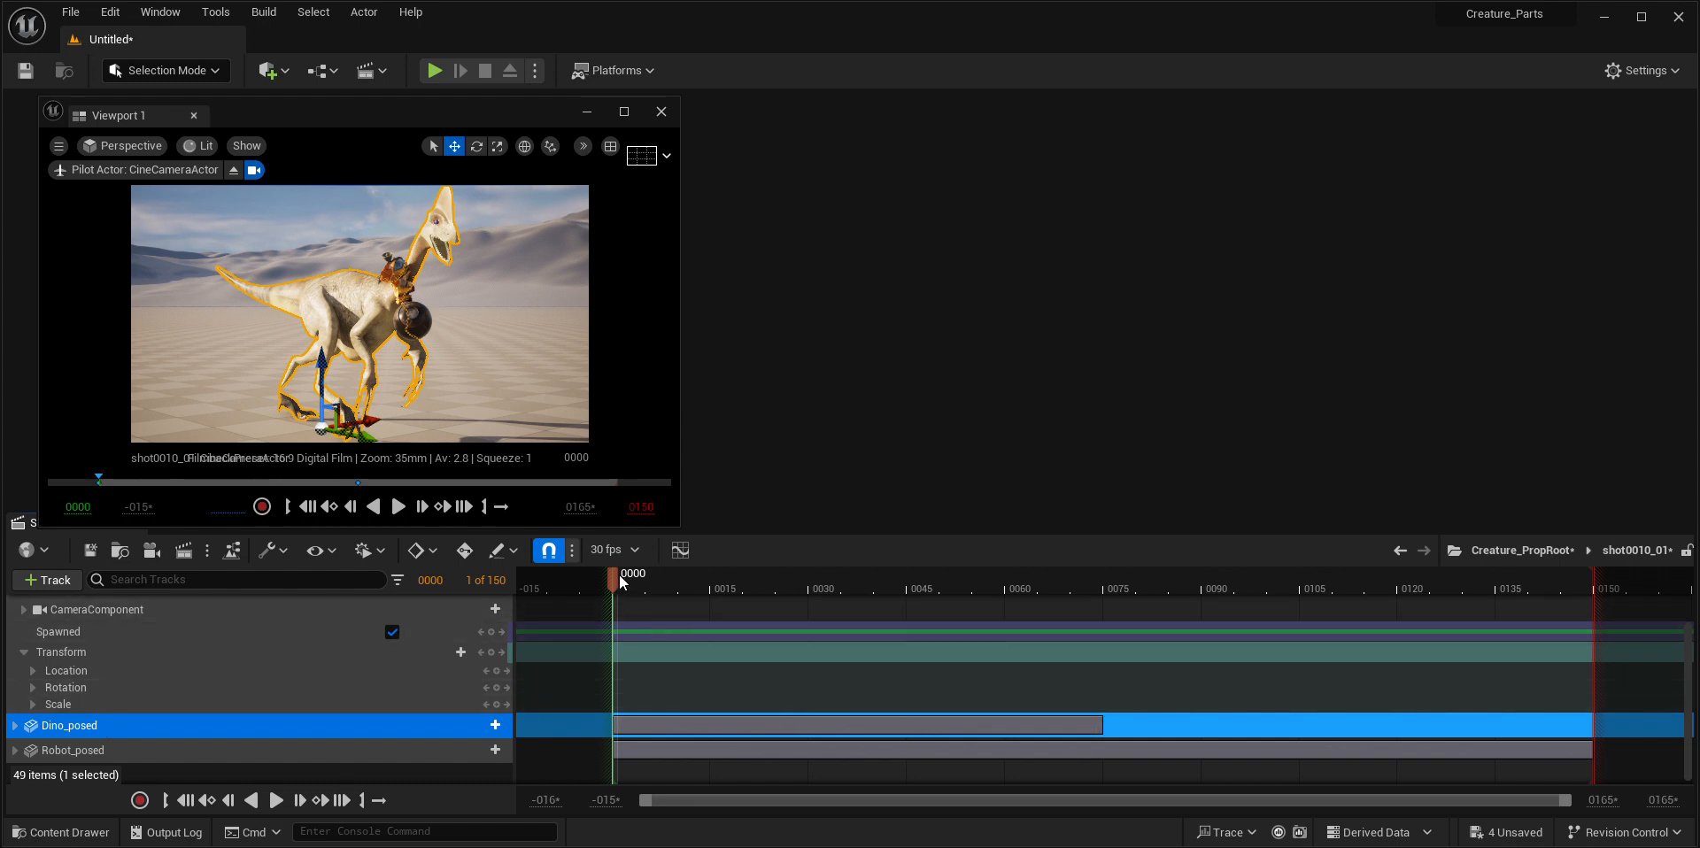
# - Scrub shot0010_01 to frame 29 and set all Dino_posed keys to Linear interpolation in the curve editor
pyautogui.moveTo(620, 579); pyautogui.dragTo(807, 598)
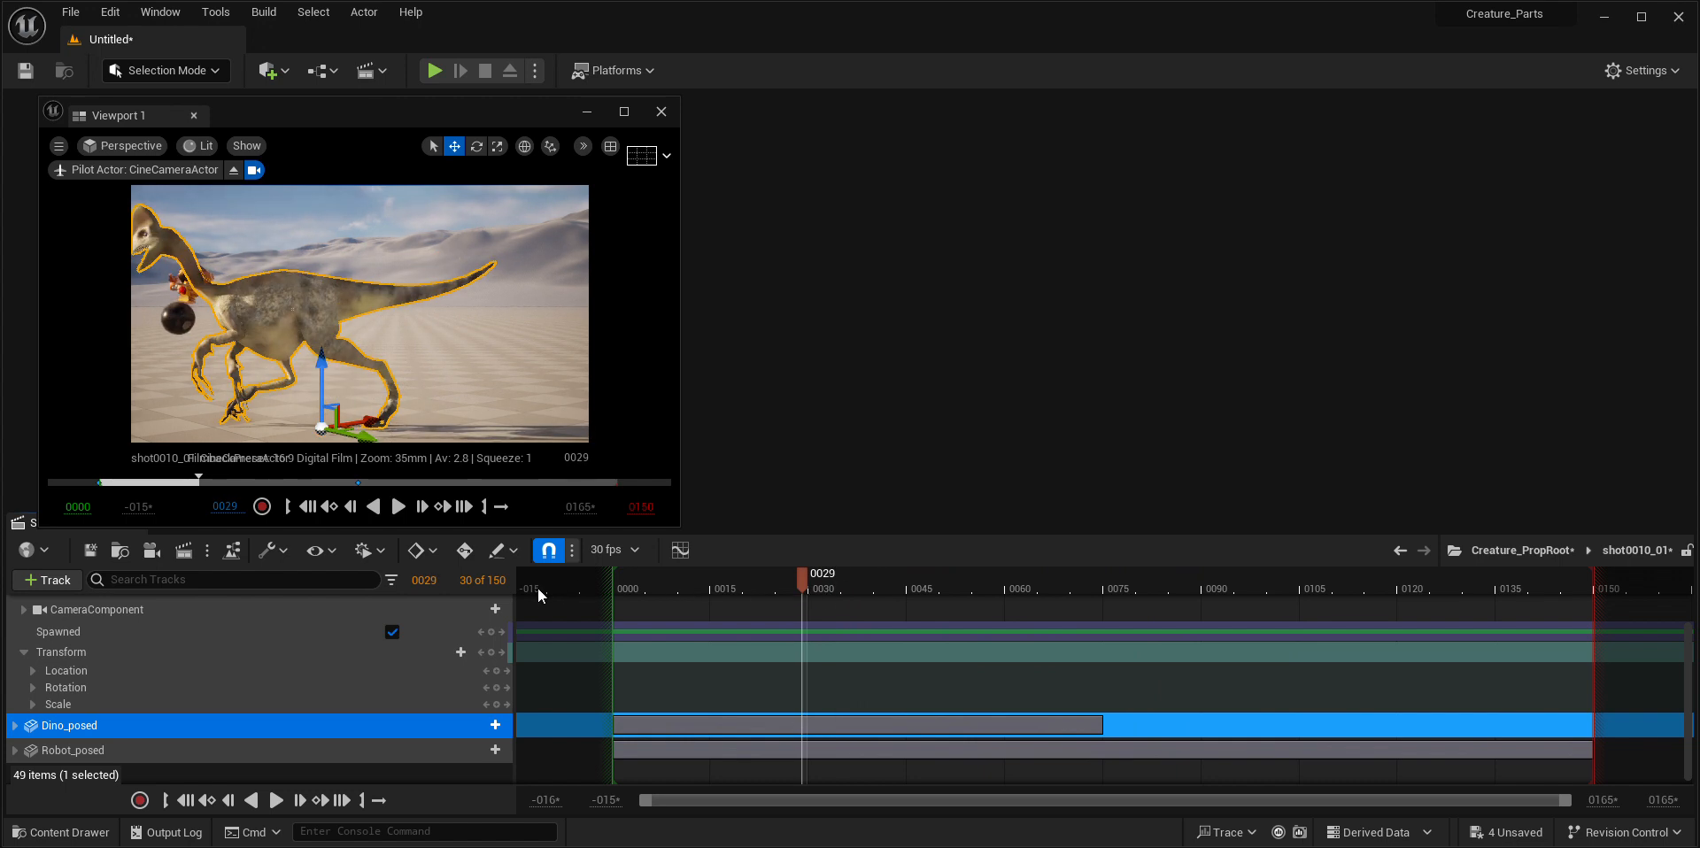
pyautogui.click(680, 550)
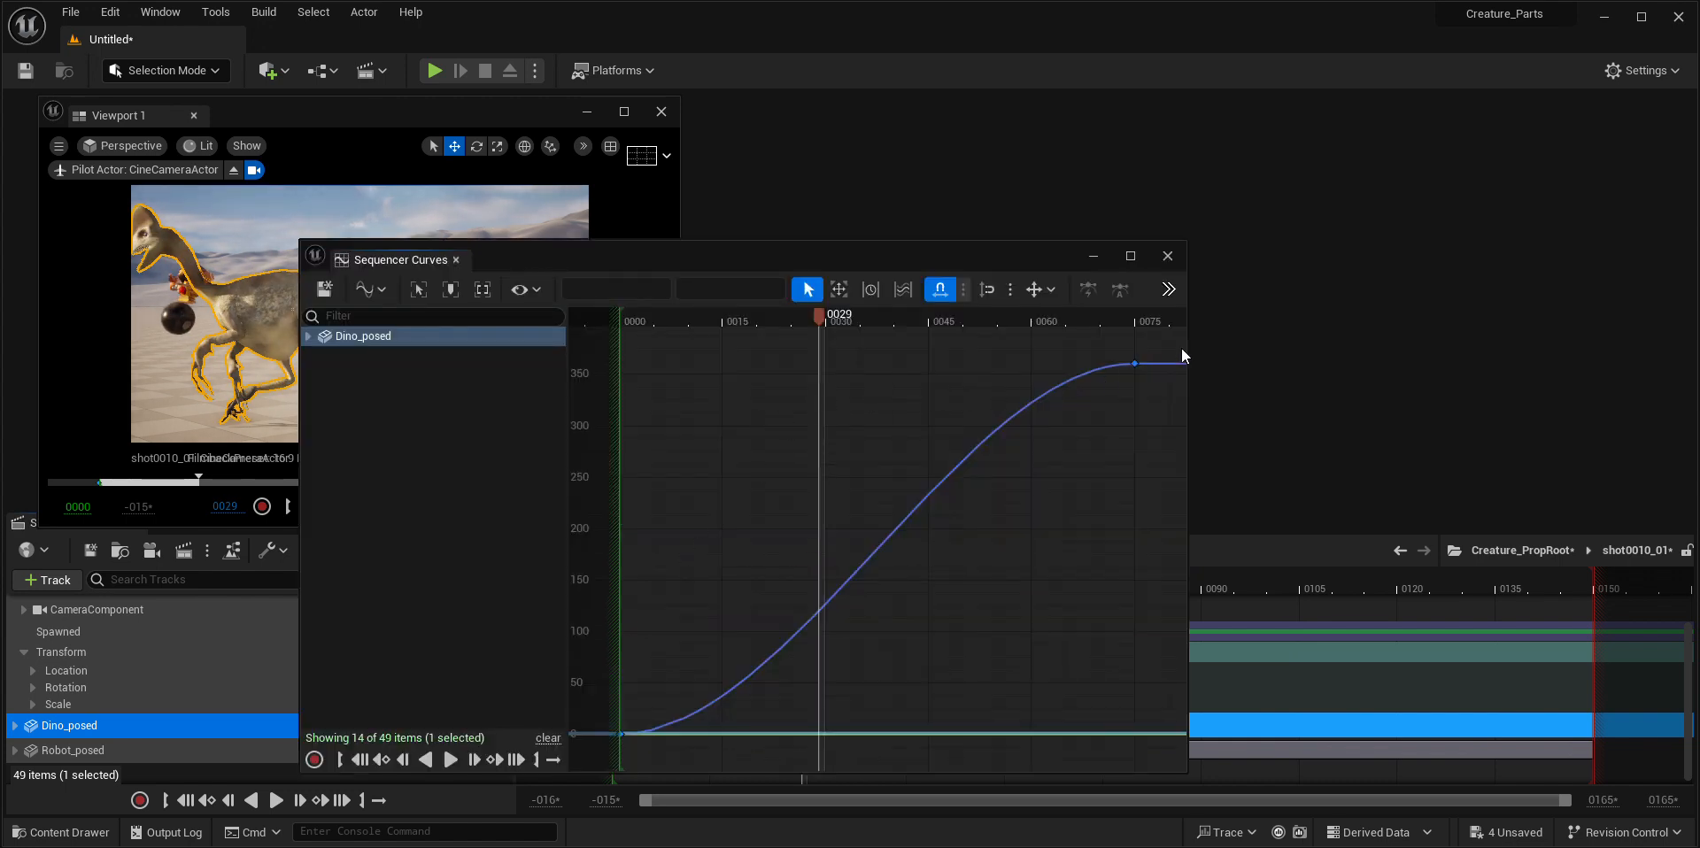
pyautogui.moveTo(1011, 488); pyautogui.dragTo(614, 761)
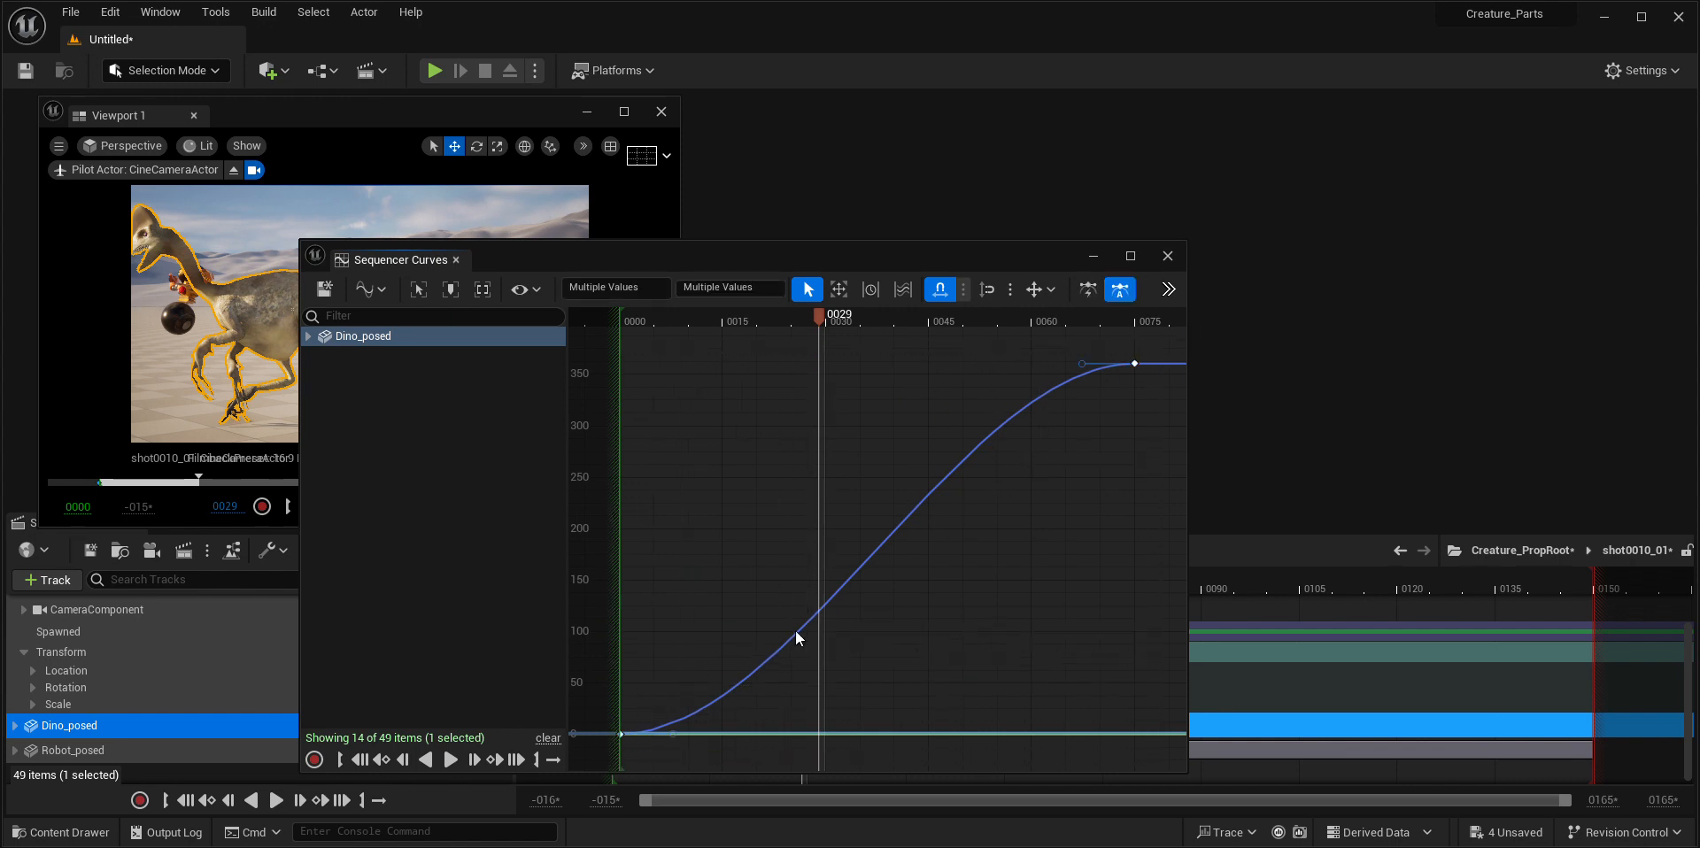
pyautogui.click(1169, 290)
pyautogui.click(1229, 405)
# - Set the Dino_posed rotation curve's Pre Infinity to Cycle and its Post Infinity to Cycle with Offset
pyautogui.click(1168, 290)
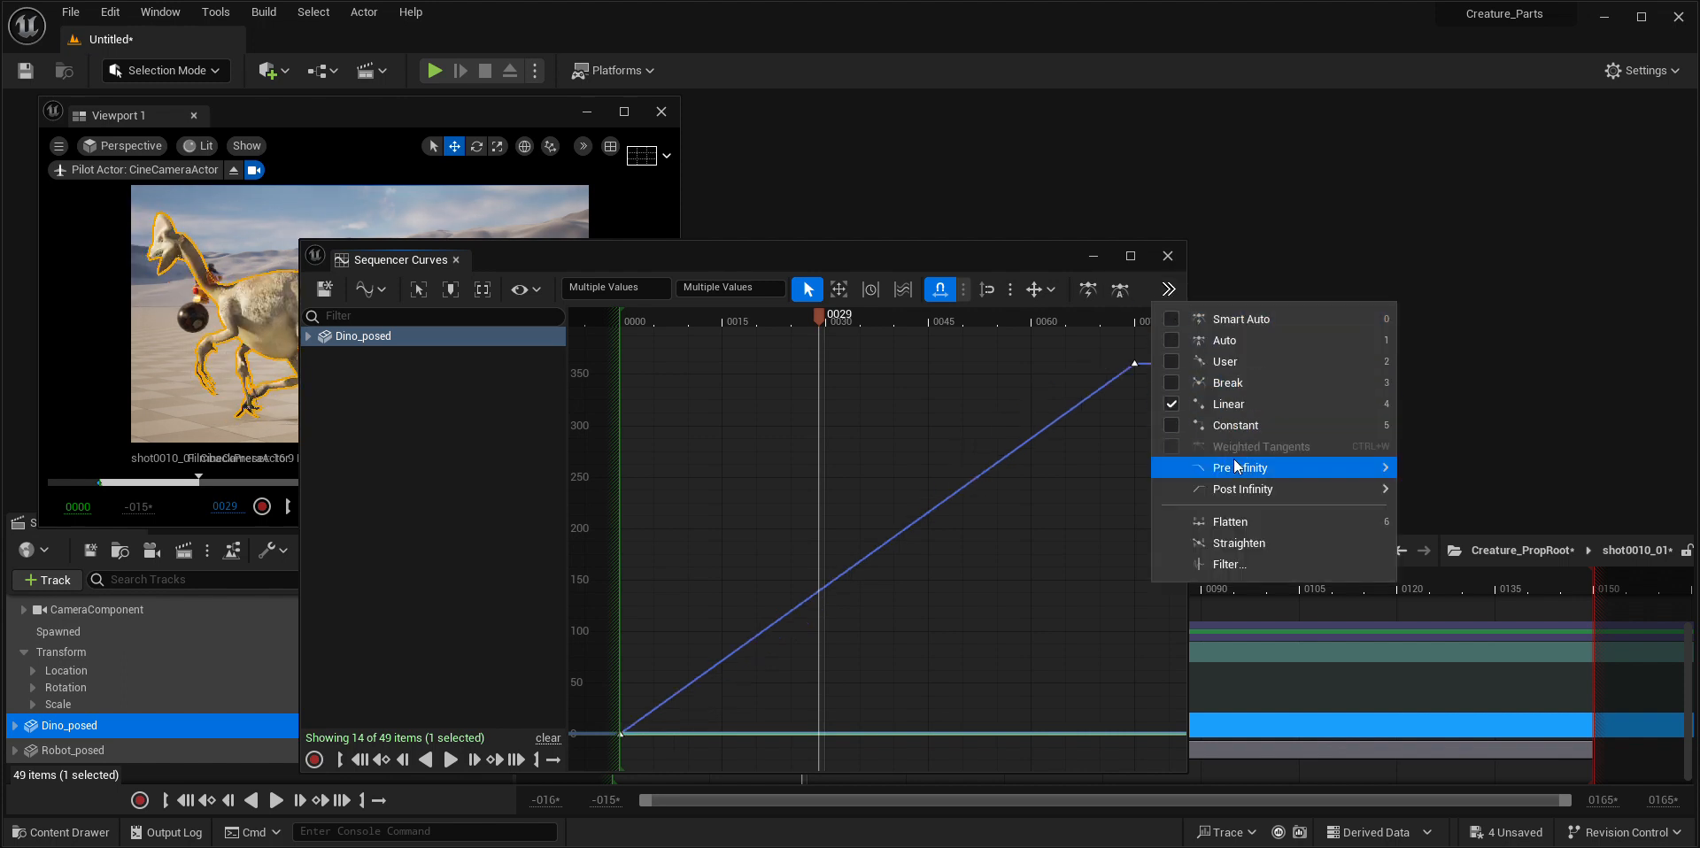
pyautogui.moveTo(1253, 467)
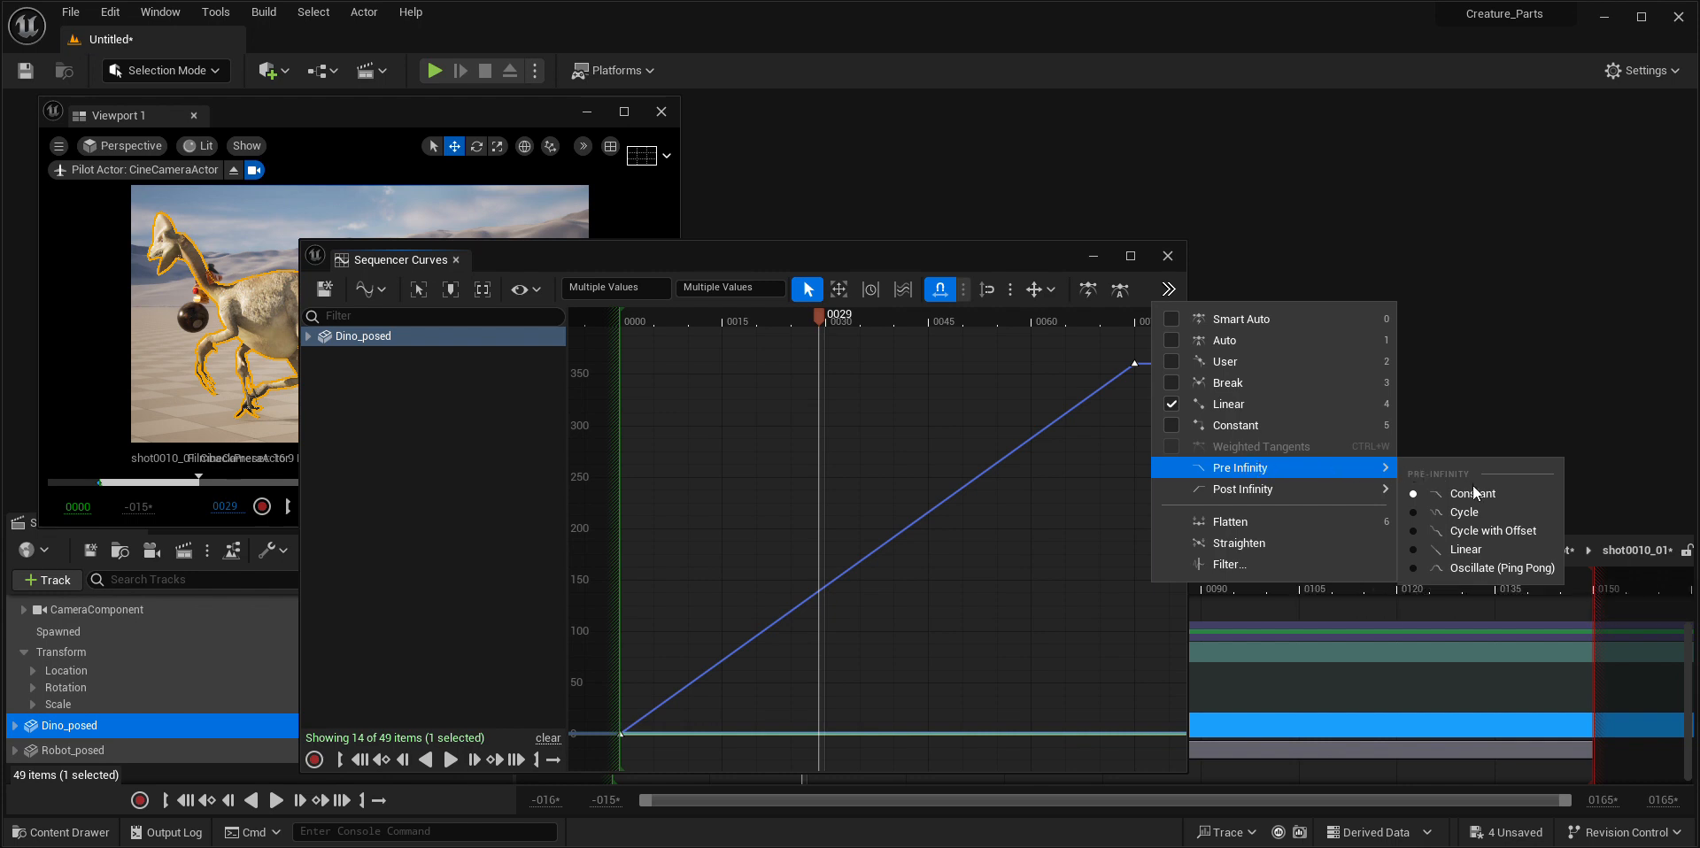
pyautogui.click(1460, 517)
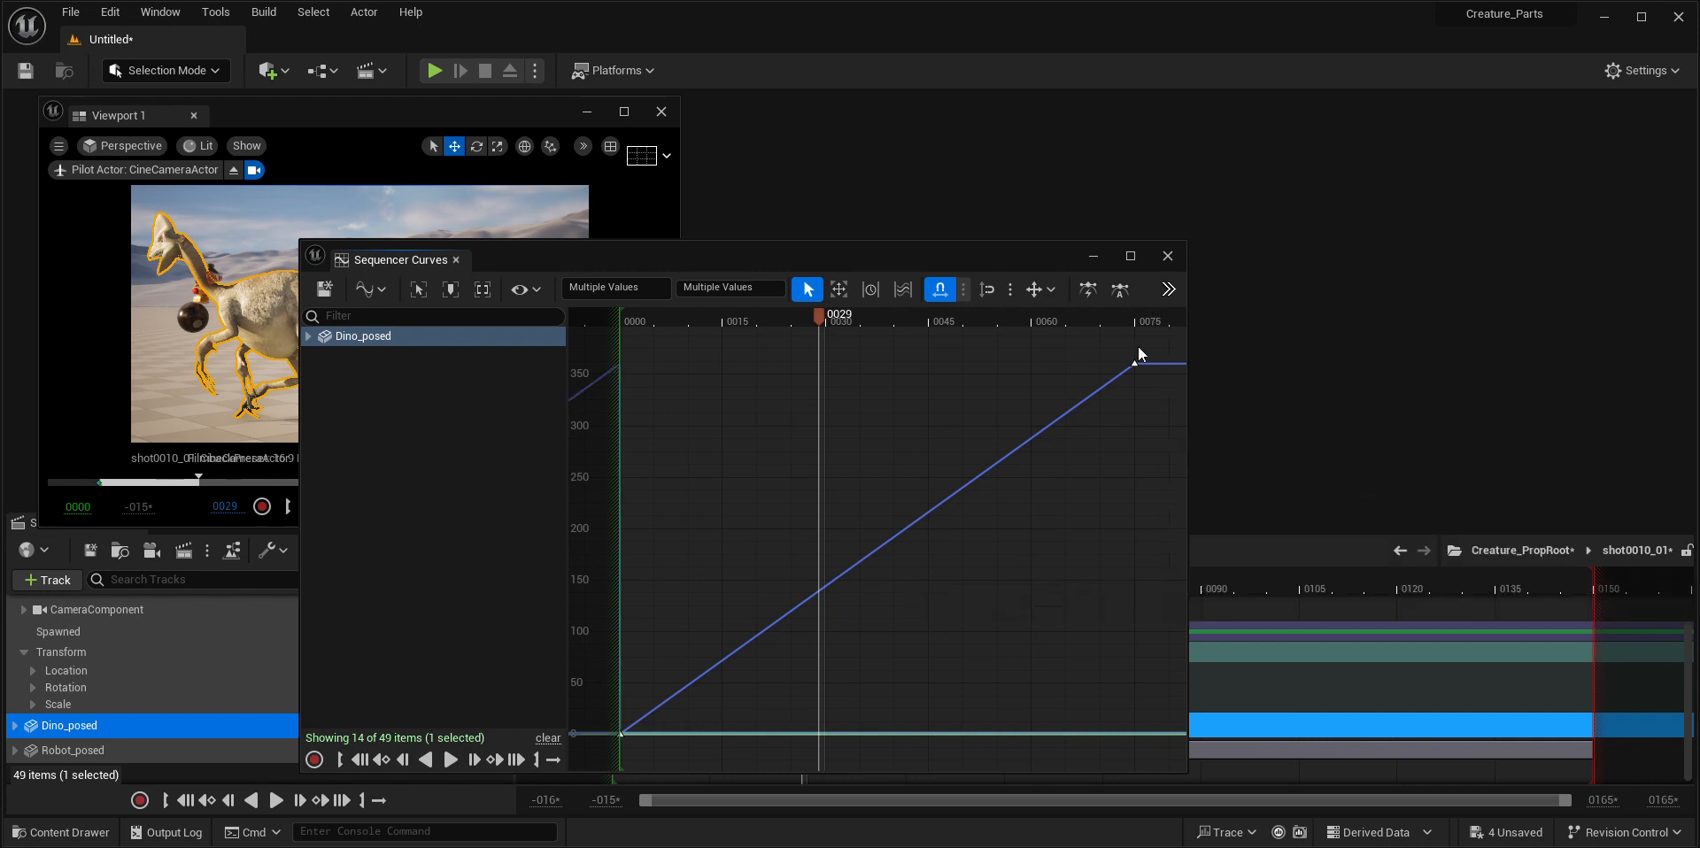
pyautogui.click(1168, 290)
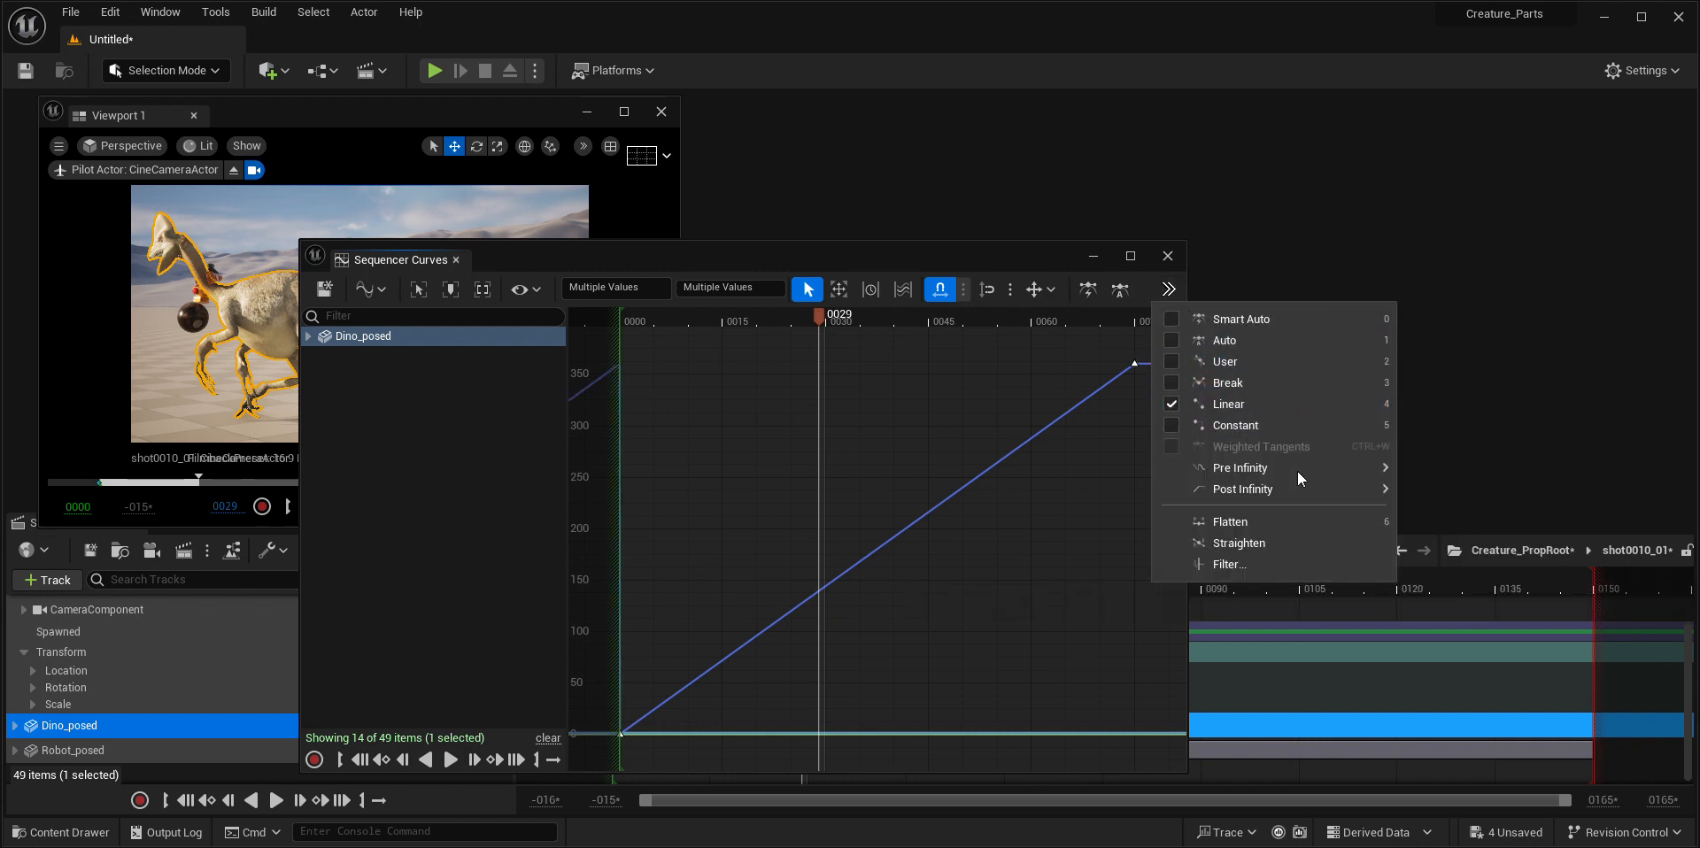
pyautogui.moveTo(1294, 487)
pyautogui.click(1456, 537)
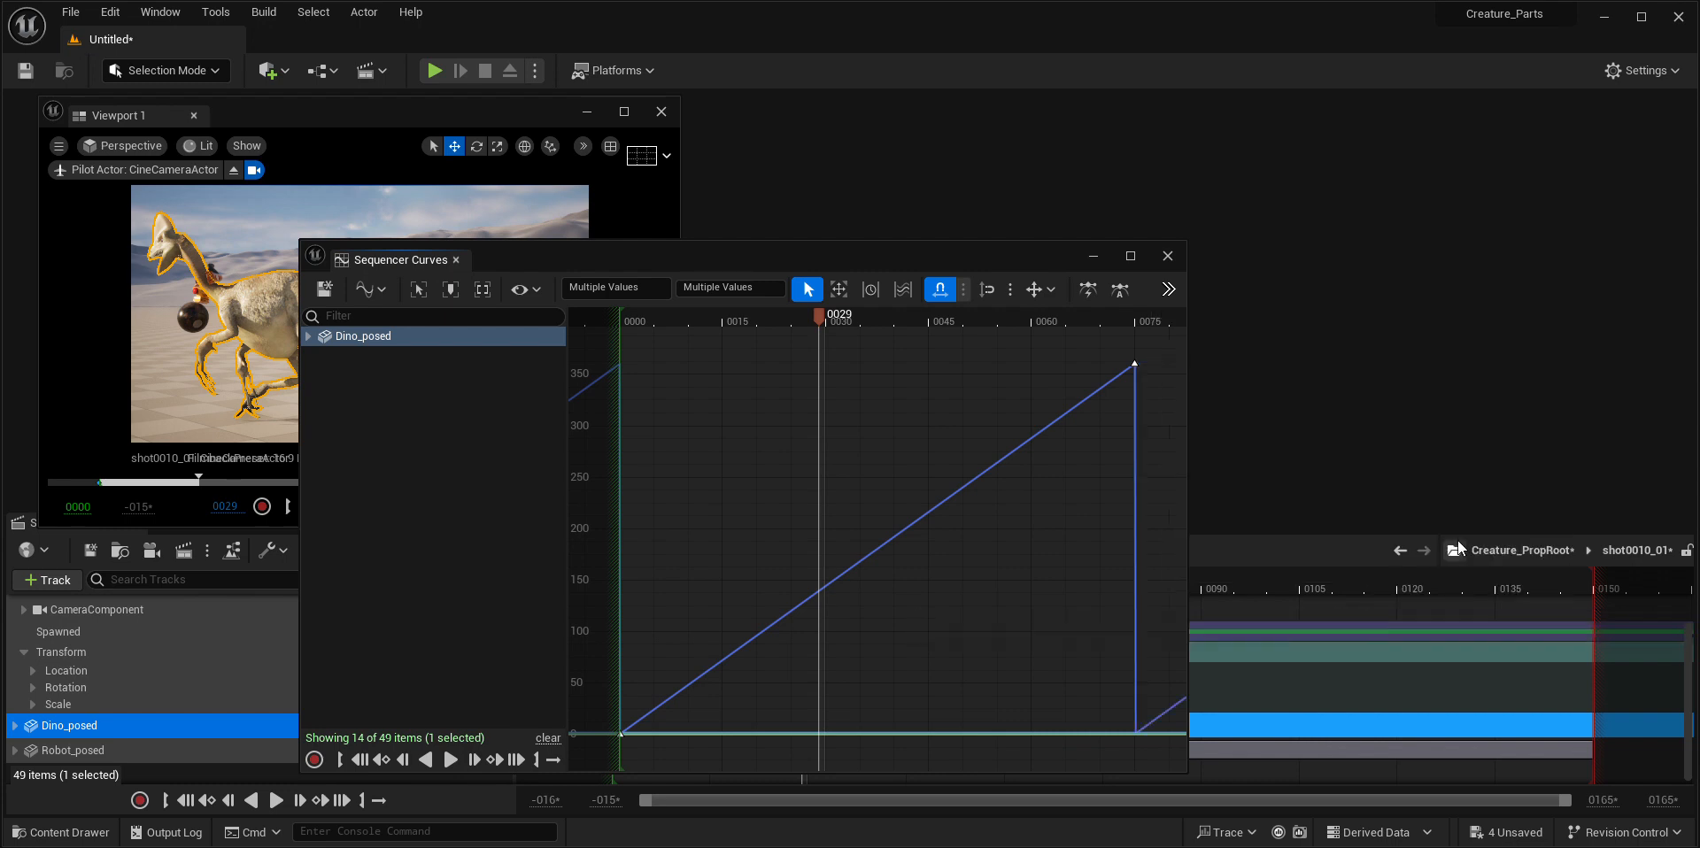
pyautogui.click(1166, 293)
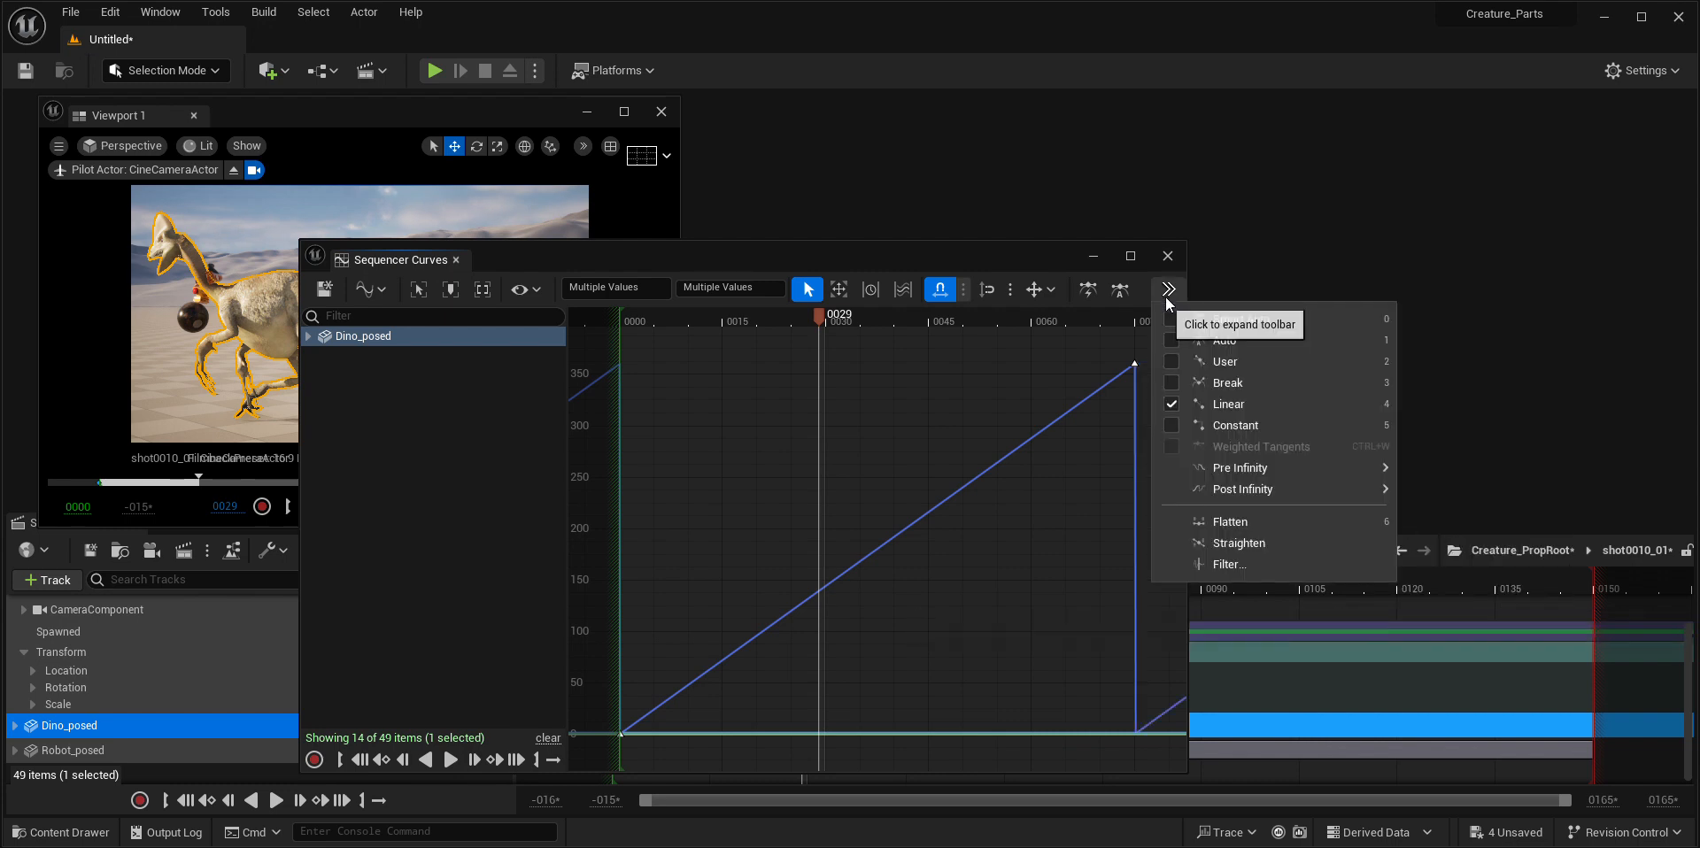
pyautogui.moveTo(1242, 494)
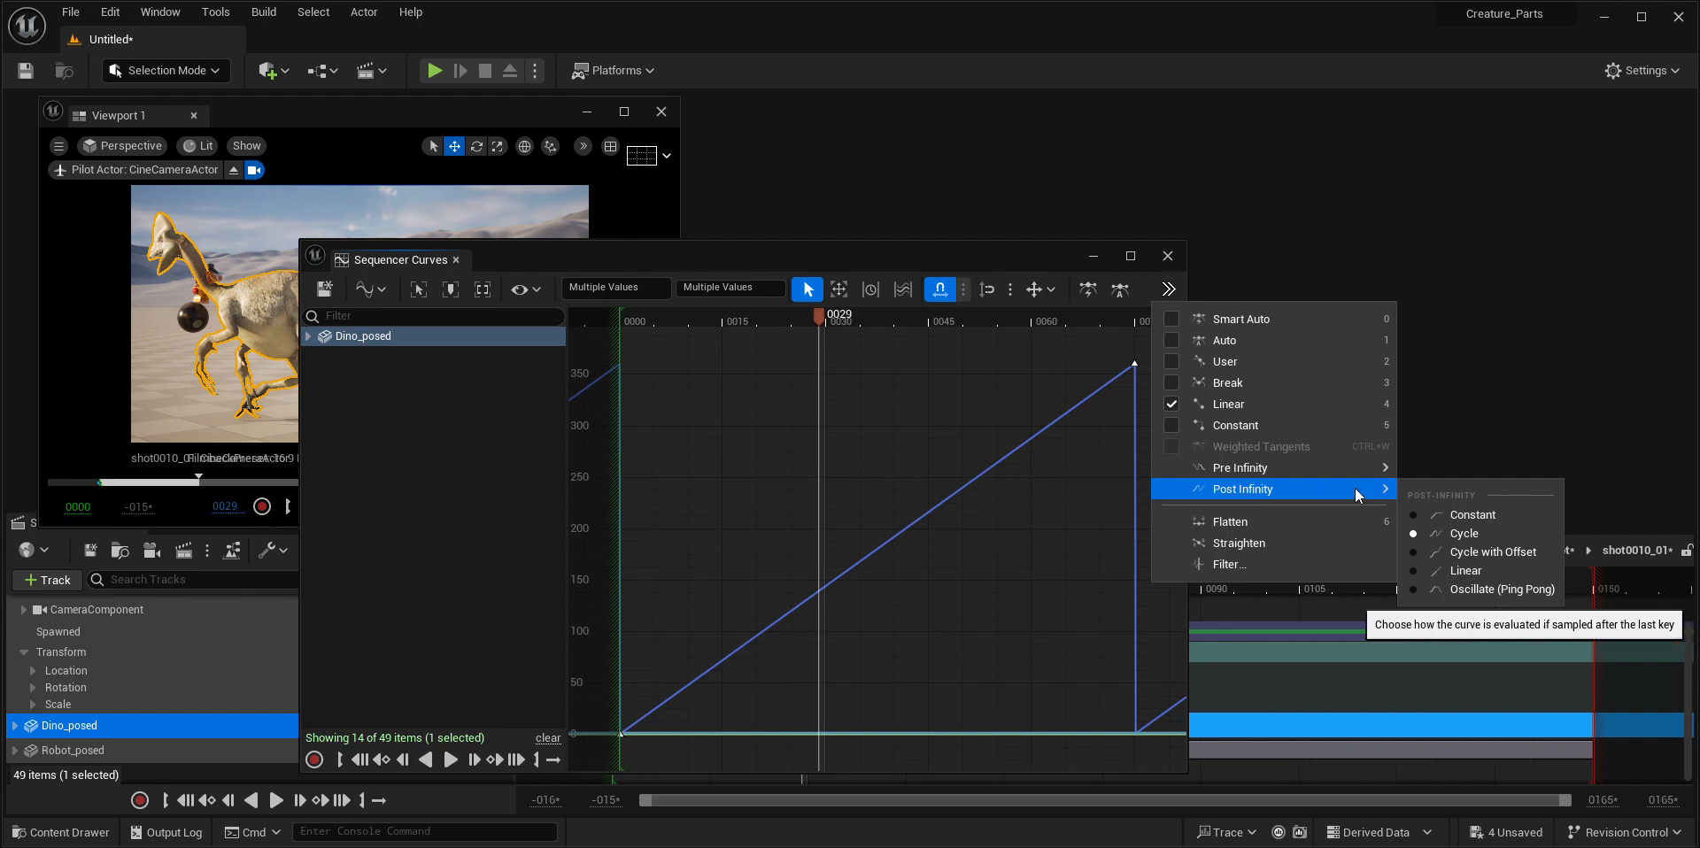
pyautogui.click(1496, 551)
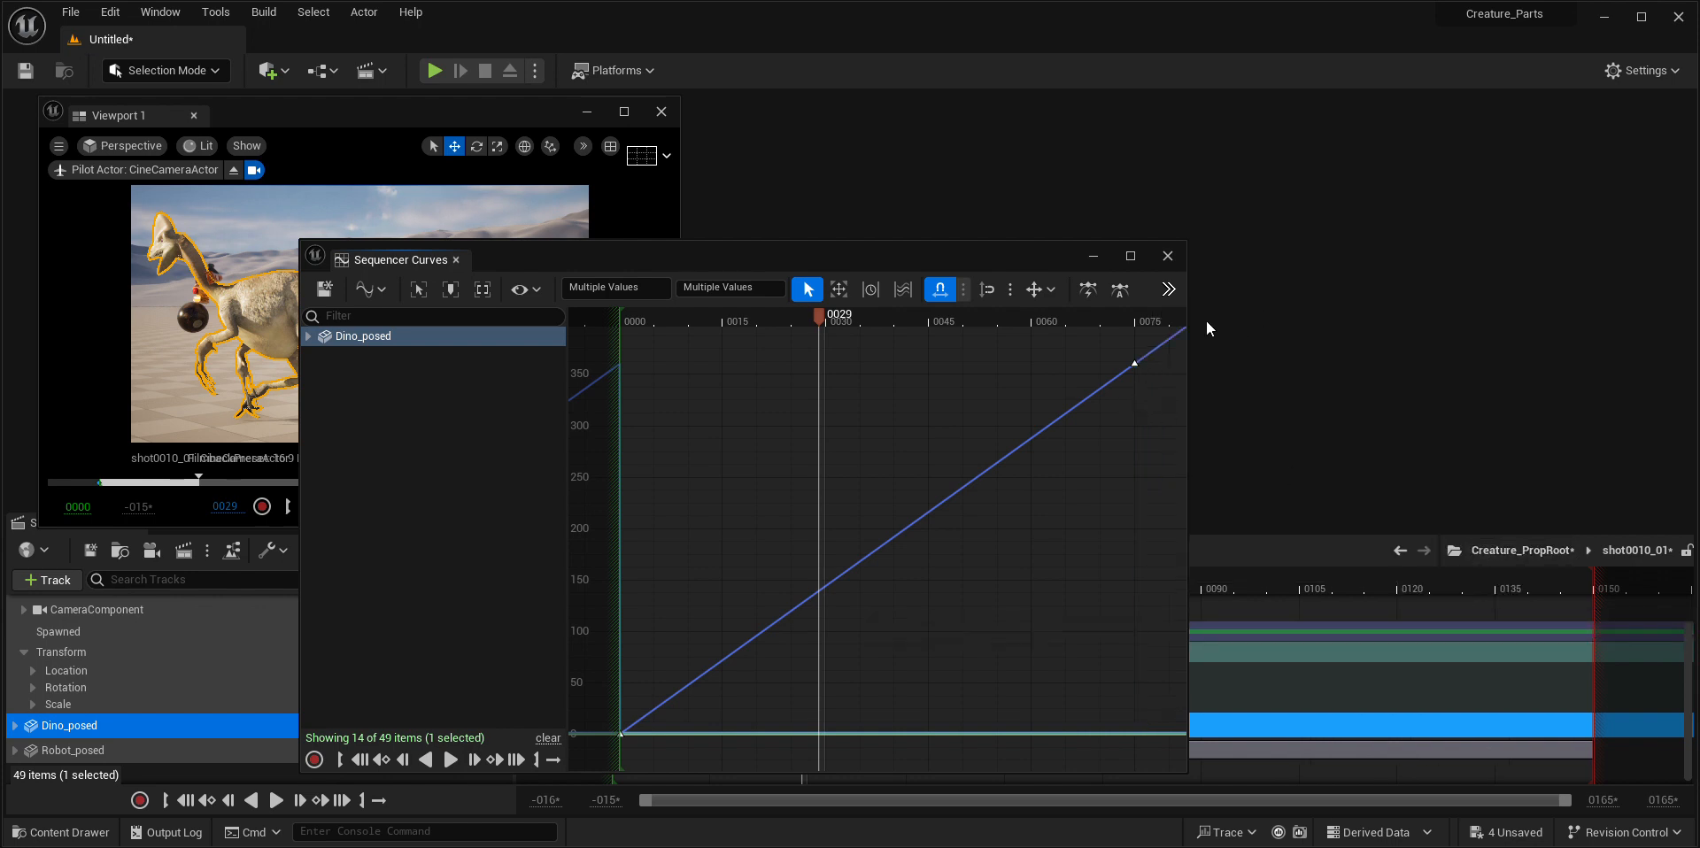
# - Save the Creature_PropRoot, shot0010_01 and shot0020_01 sequences and close the curve editor
pyautogui.click(324, 289)
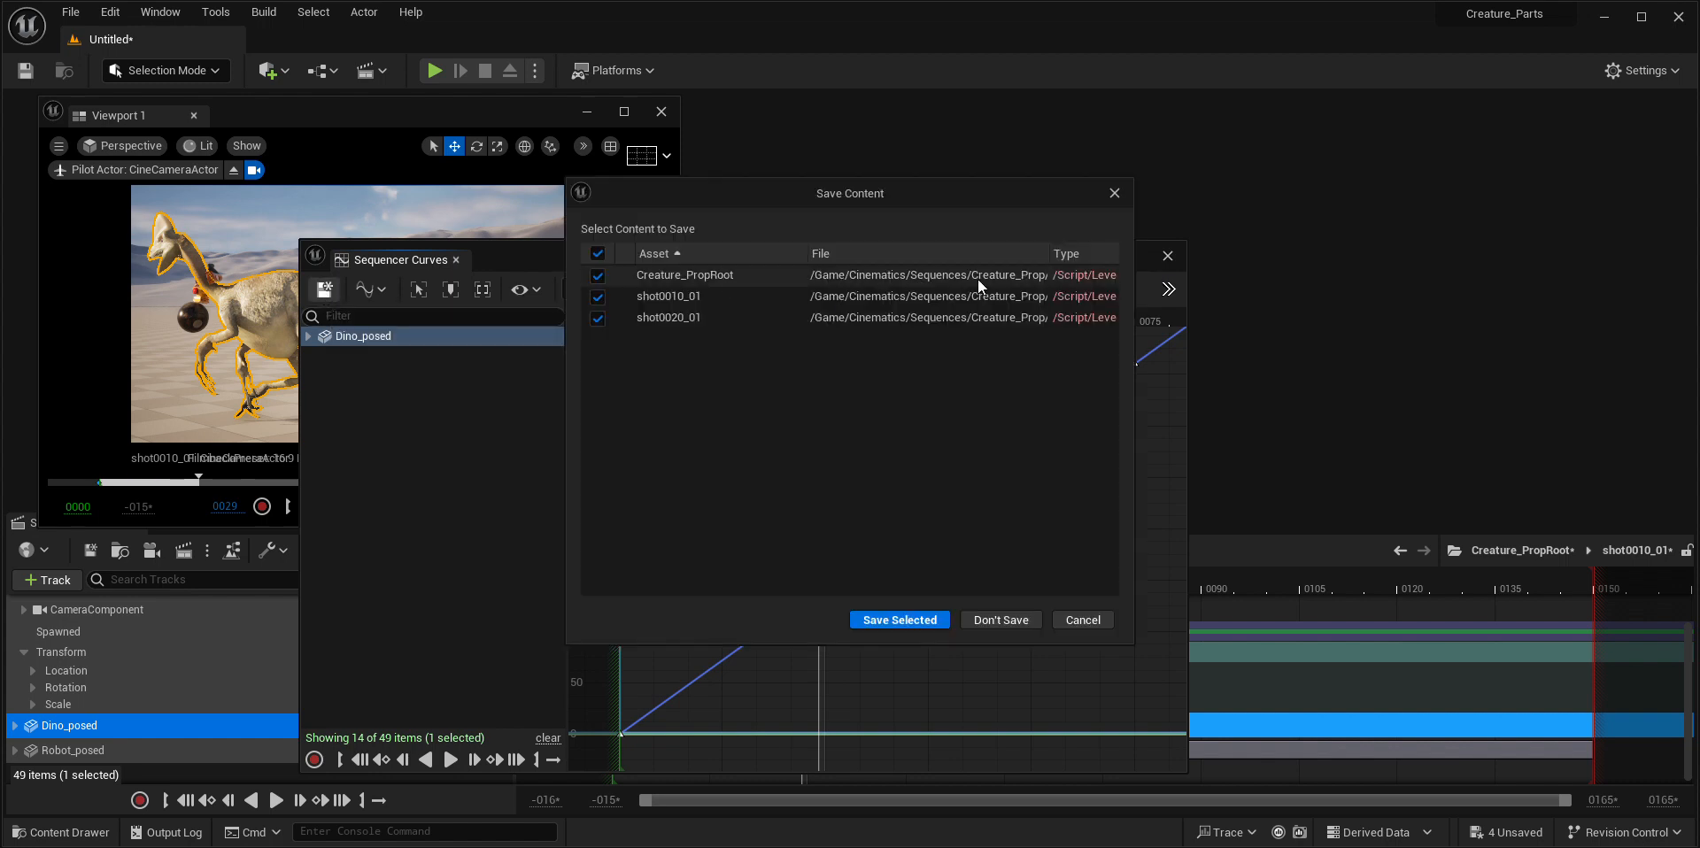
pyautogui.click(898, 621)
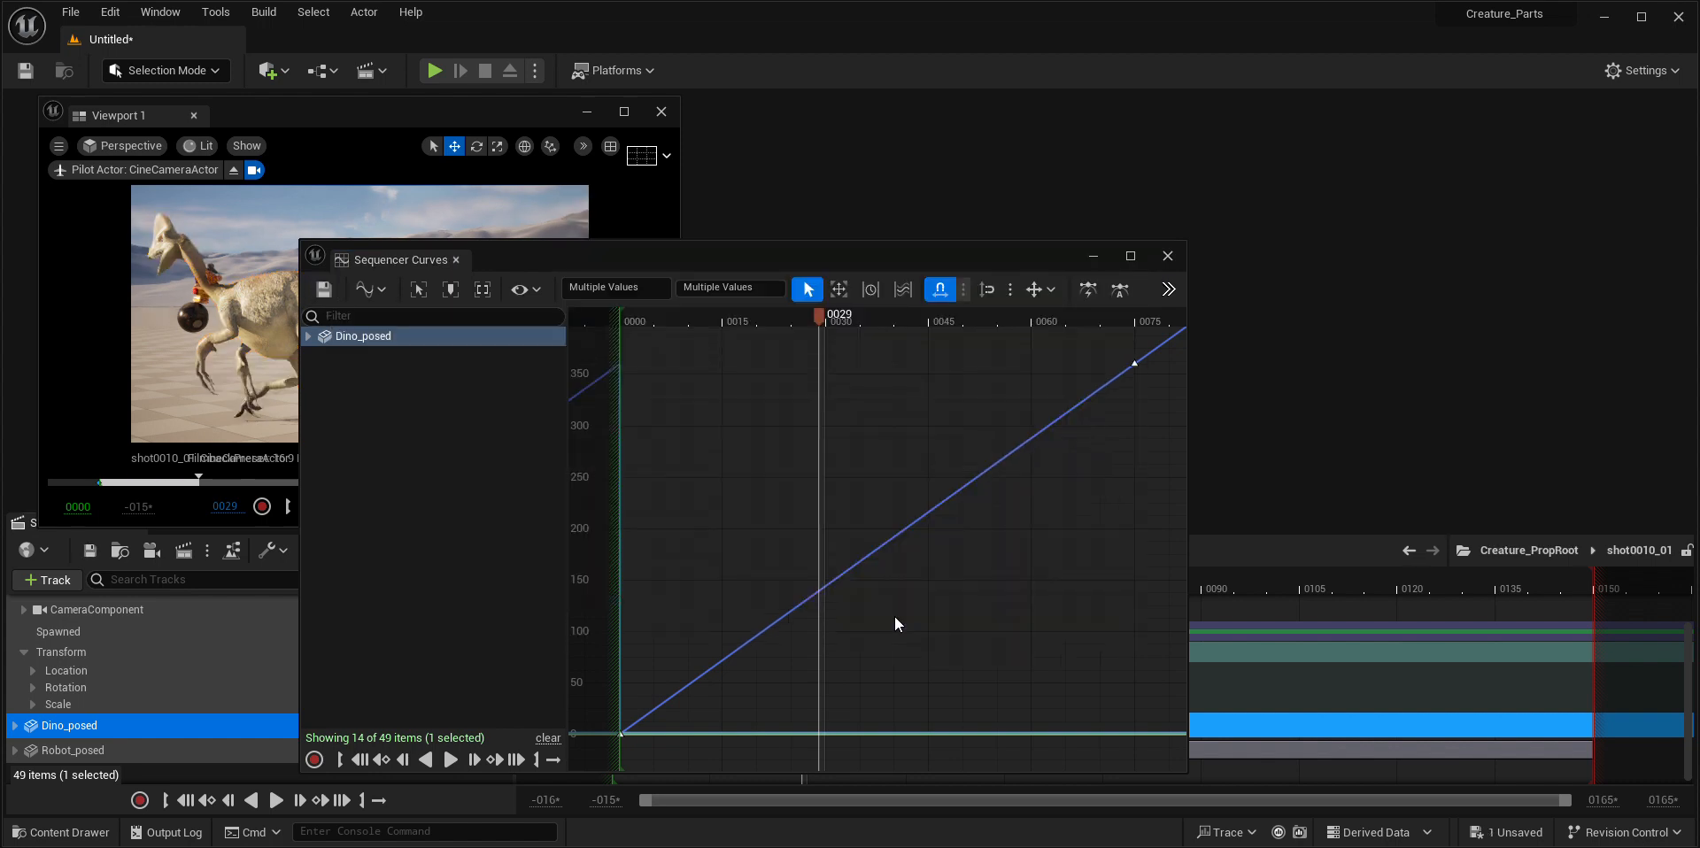
pyautogui.click(1167, 257)
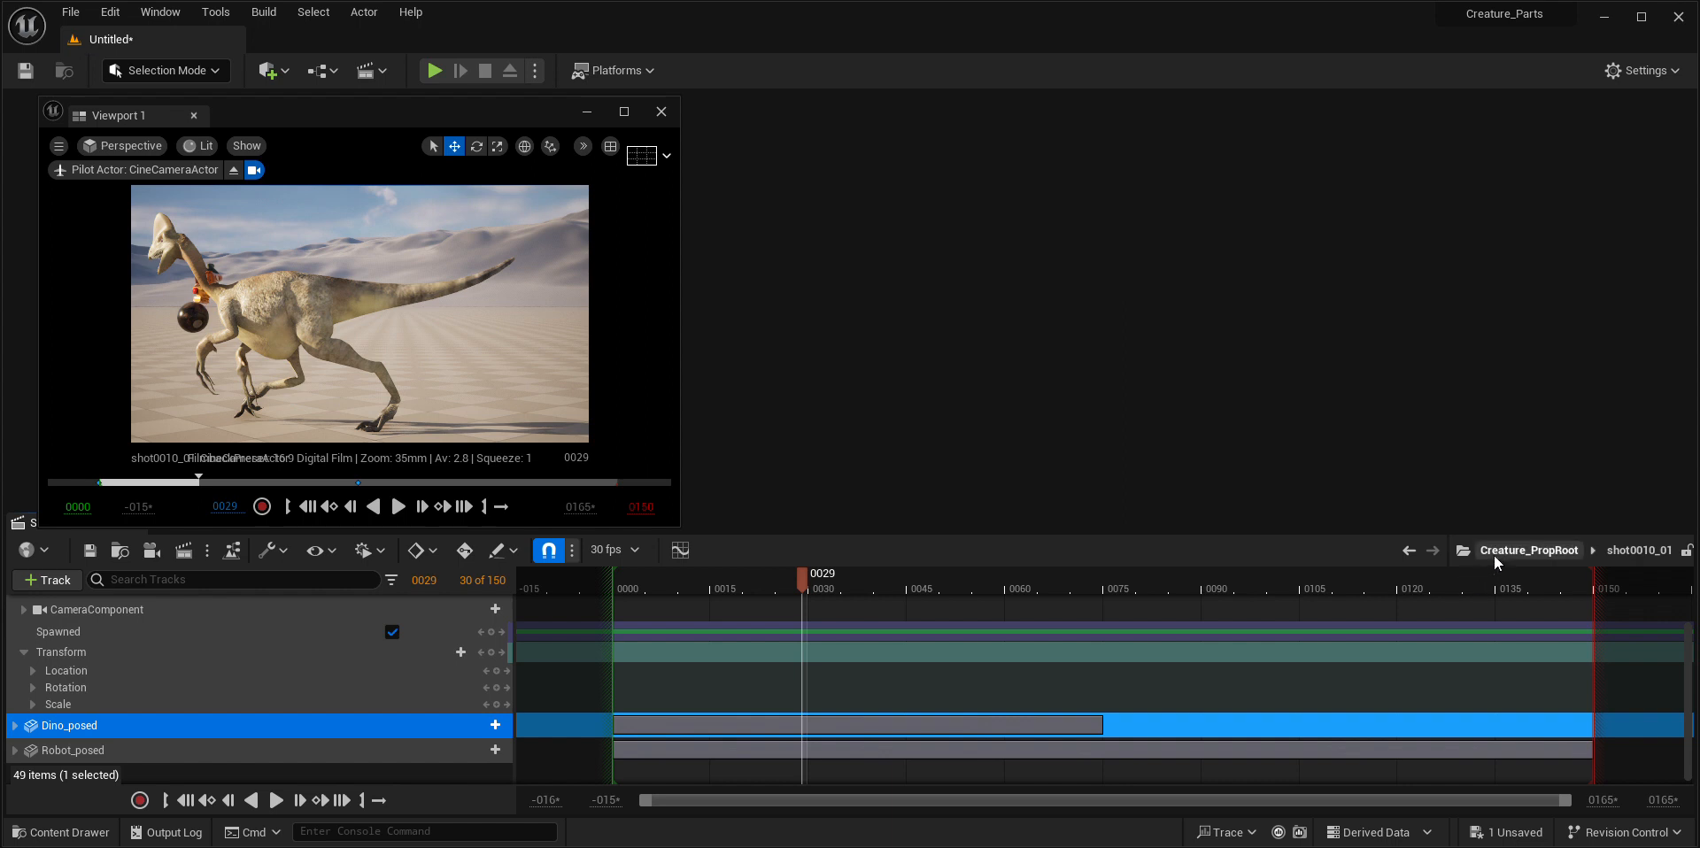
# - Play shot0010_01 from frame 1 to its end to check the dinosaur's looping turntable rotation
pyautogui.click(626, 591)
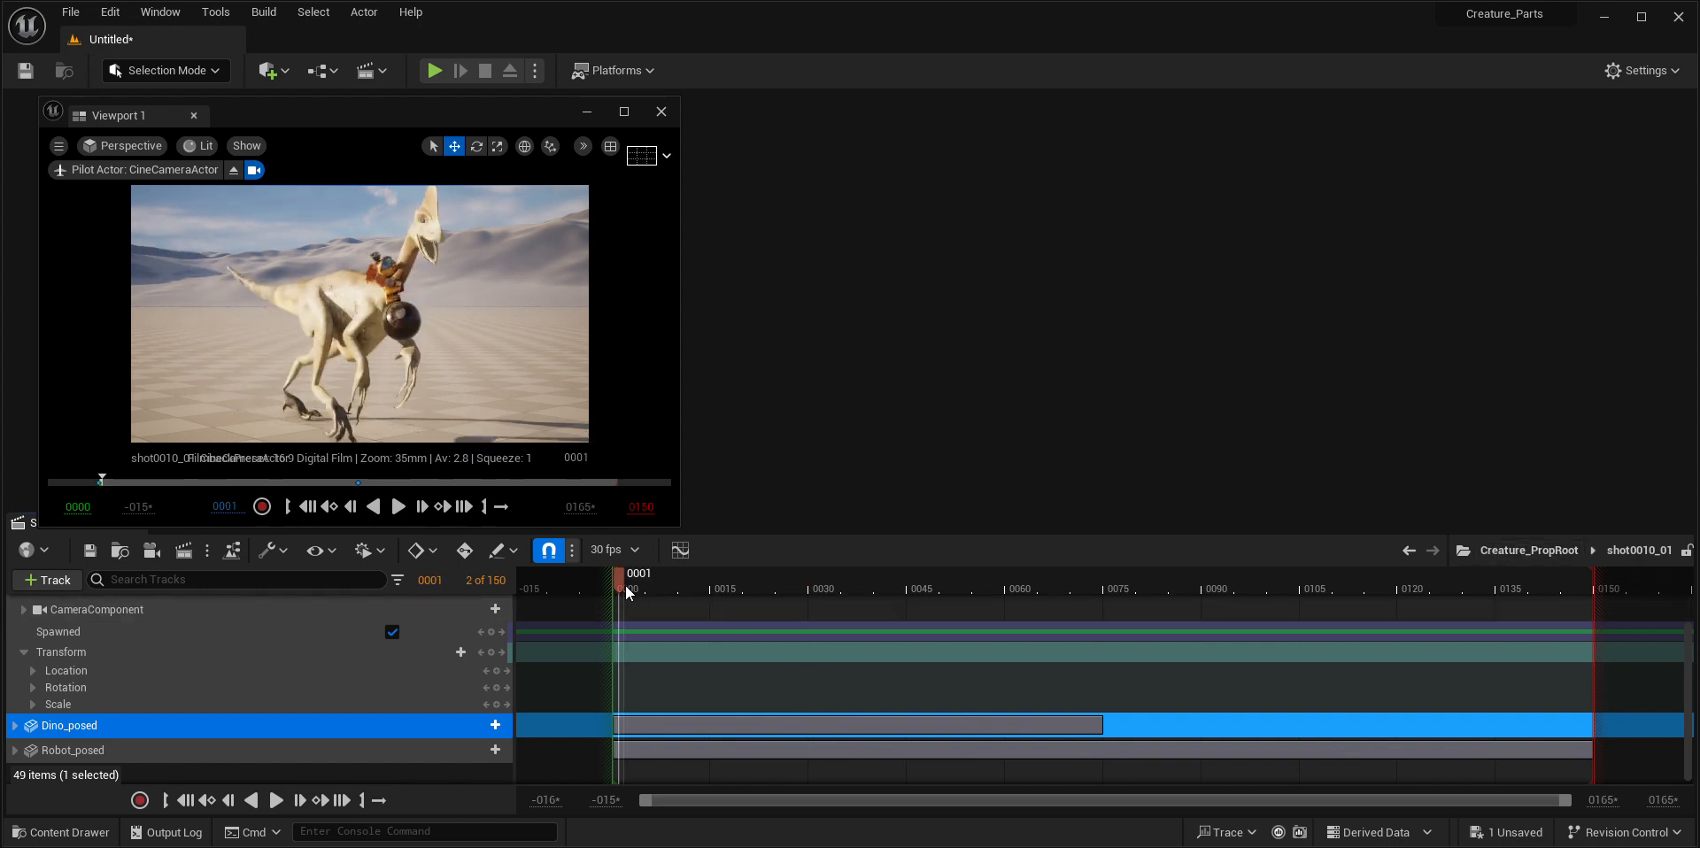
pyautogui.click(395, 508)
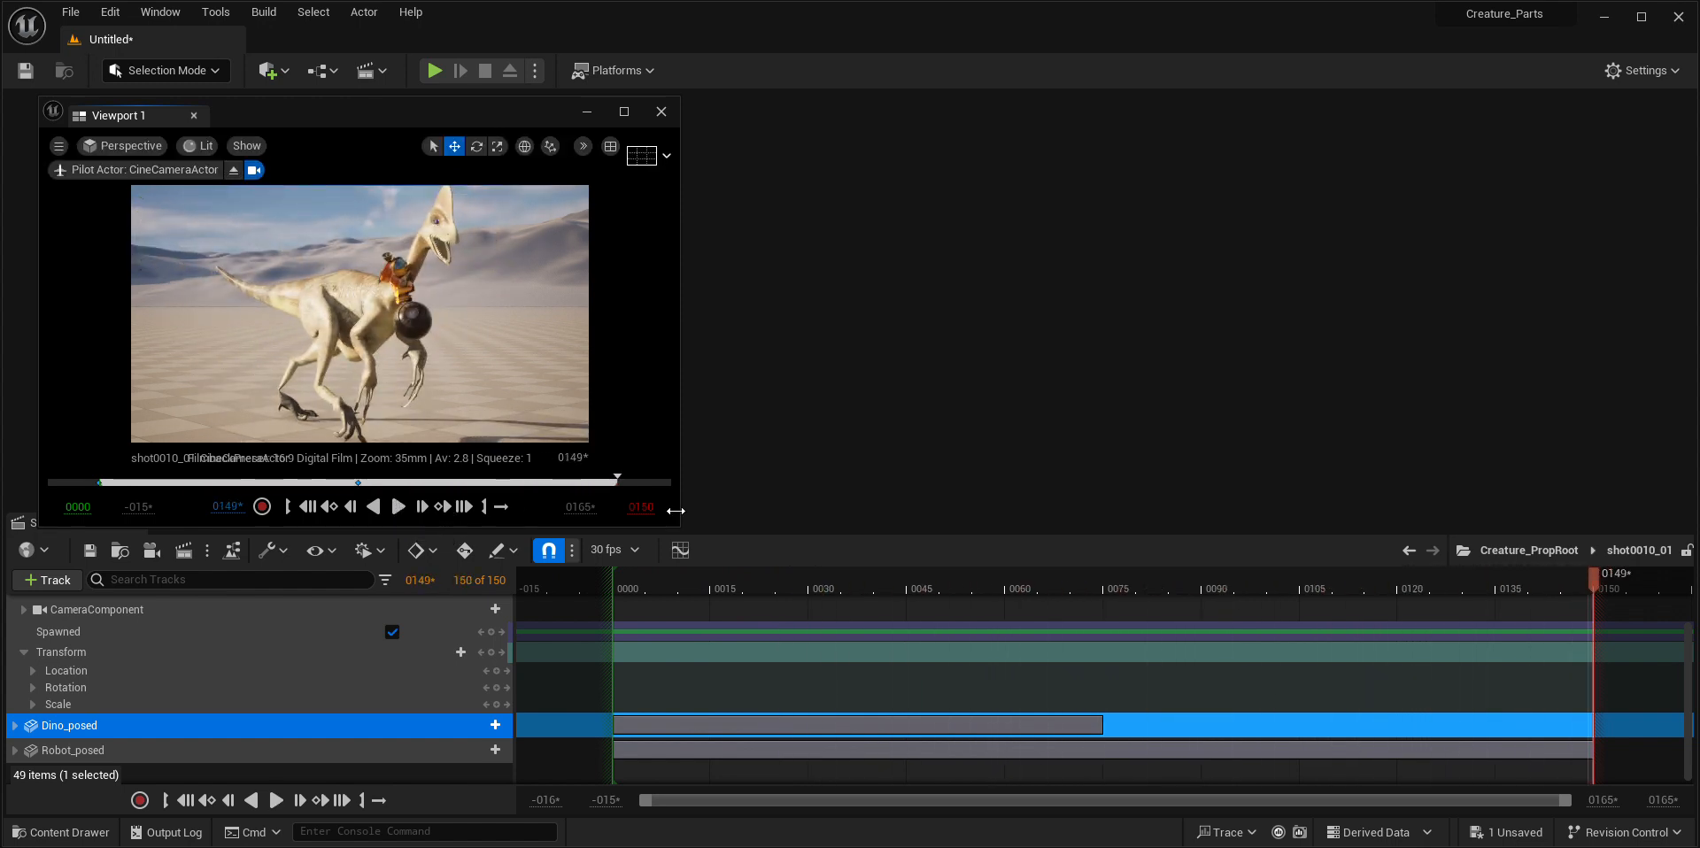
# - Return to the Creature_PropRoot sequence, scrub to frame 180 within shot0020_01 and shrink the floating viewport clear of the Sequencer
pyautogui.click(1505, 549)
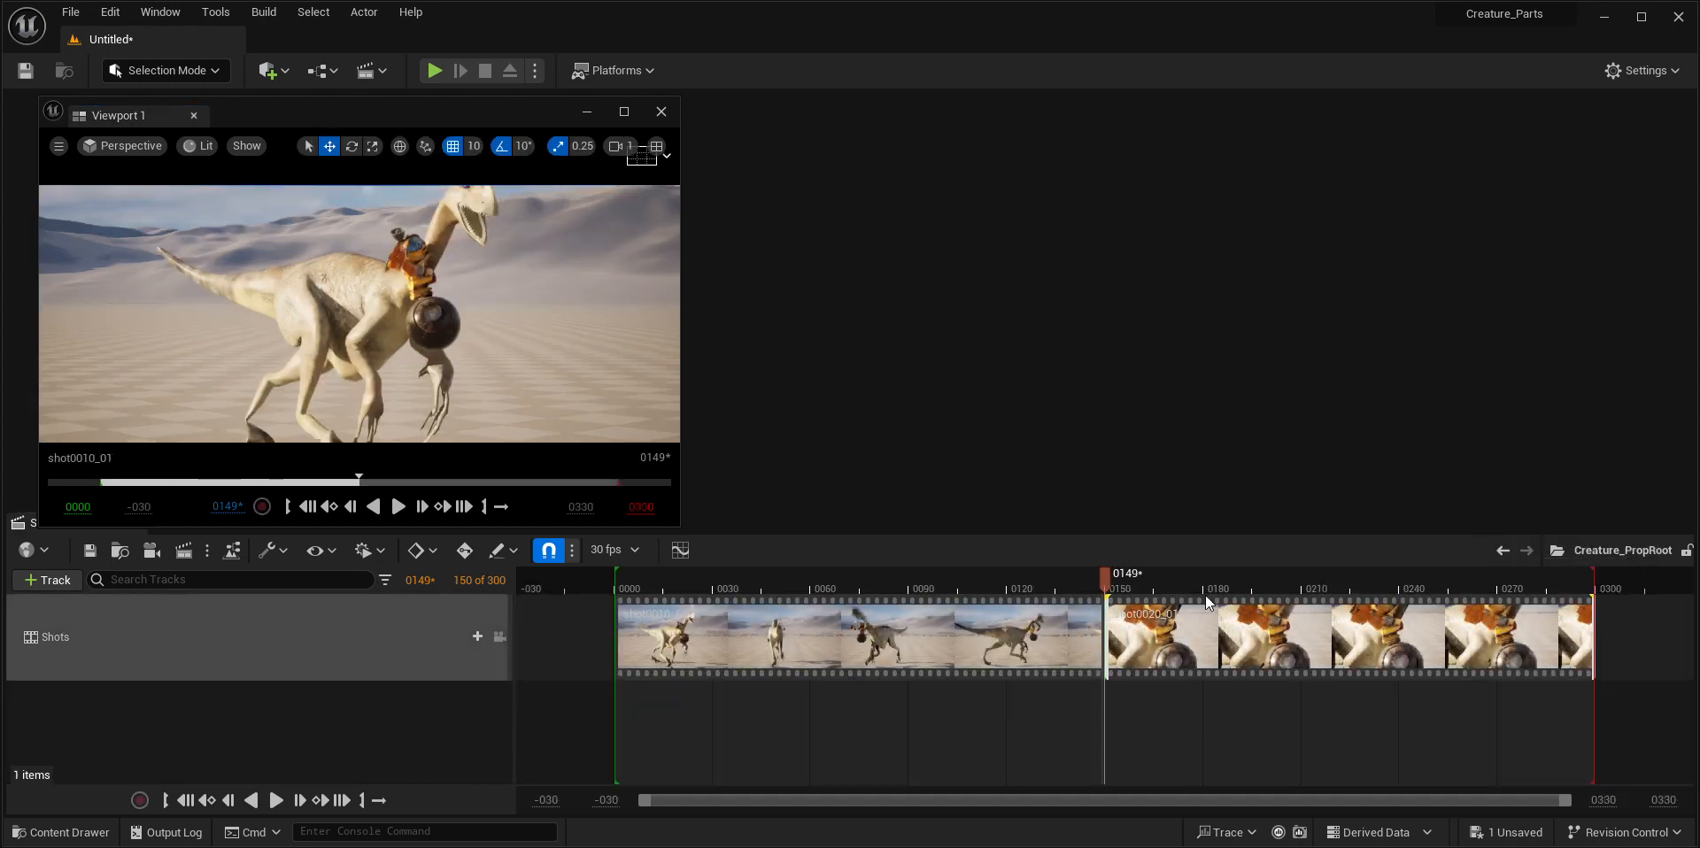
pyautogui.moveTo(1121, 587); pyautogui.dragTo(1204, 584)
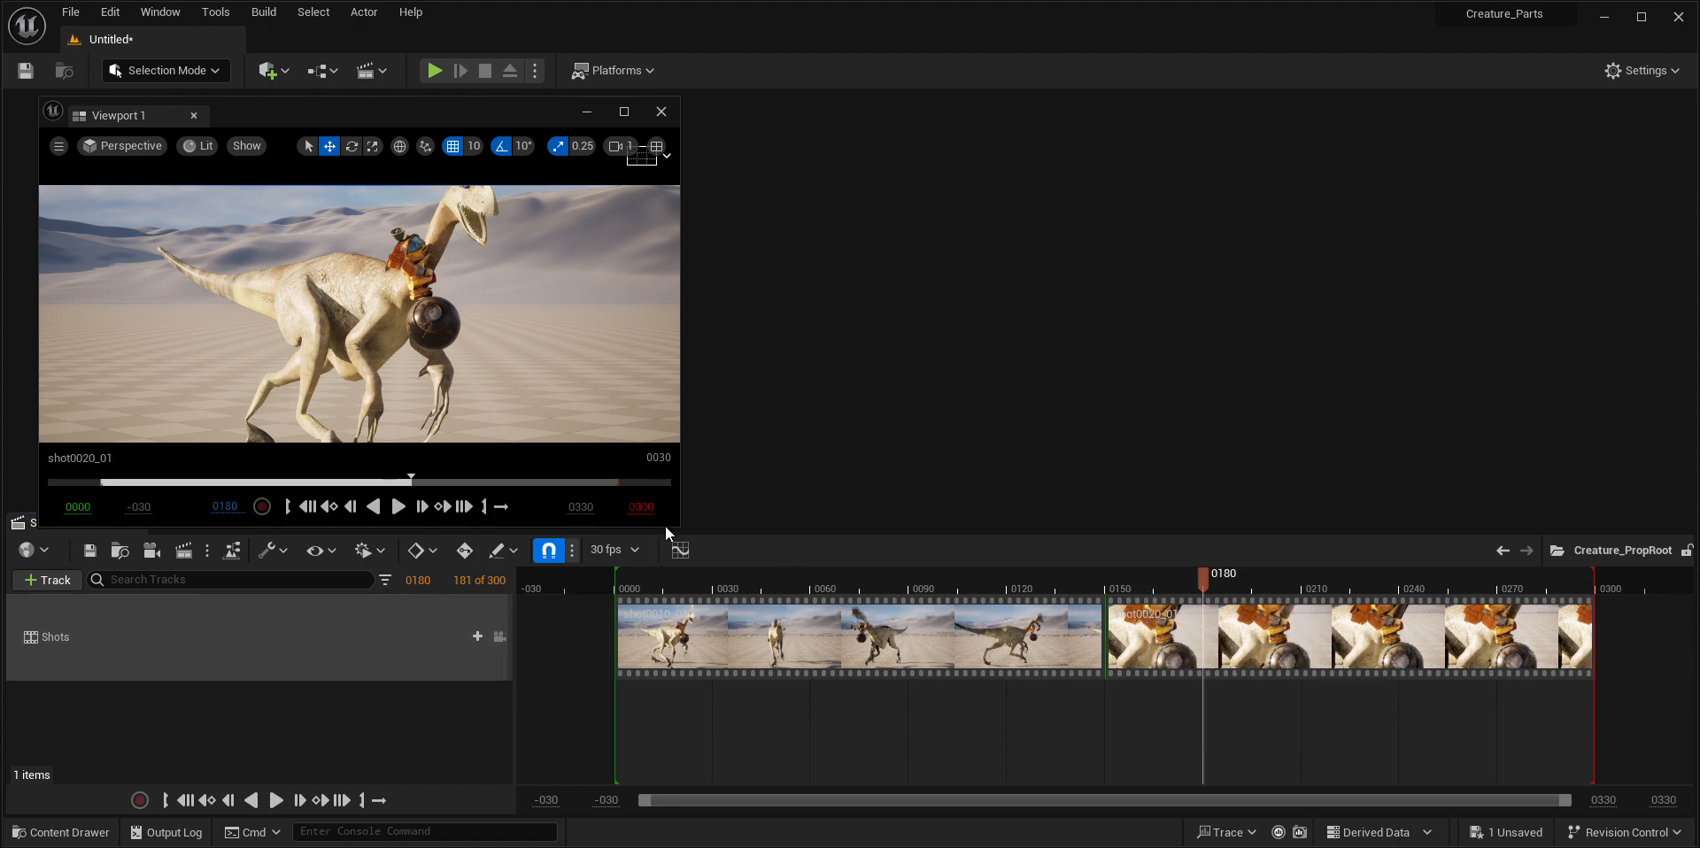
pyautogui.moveTo(678, 524); pyautogui.dragTo(630, 493)
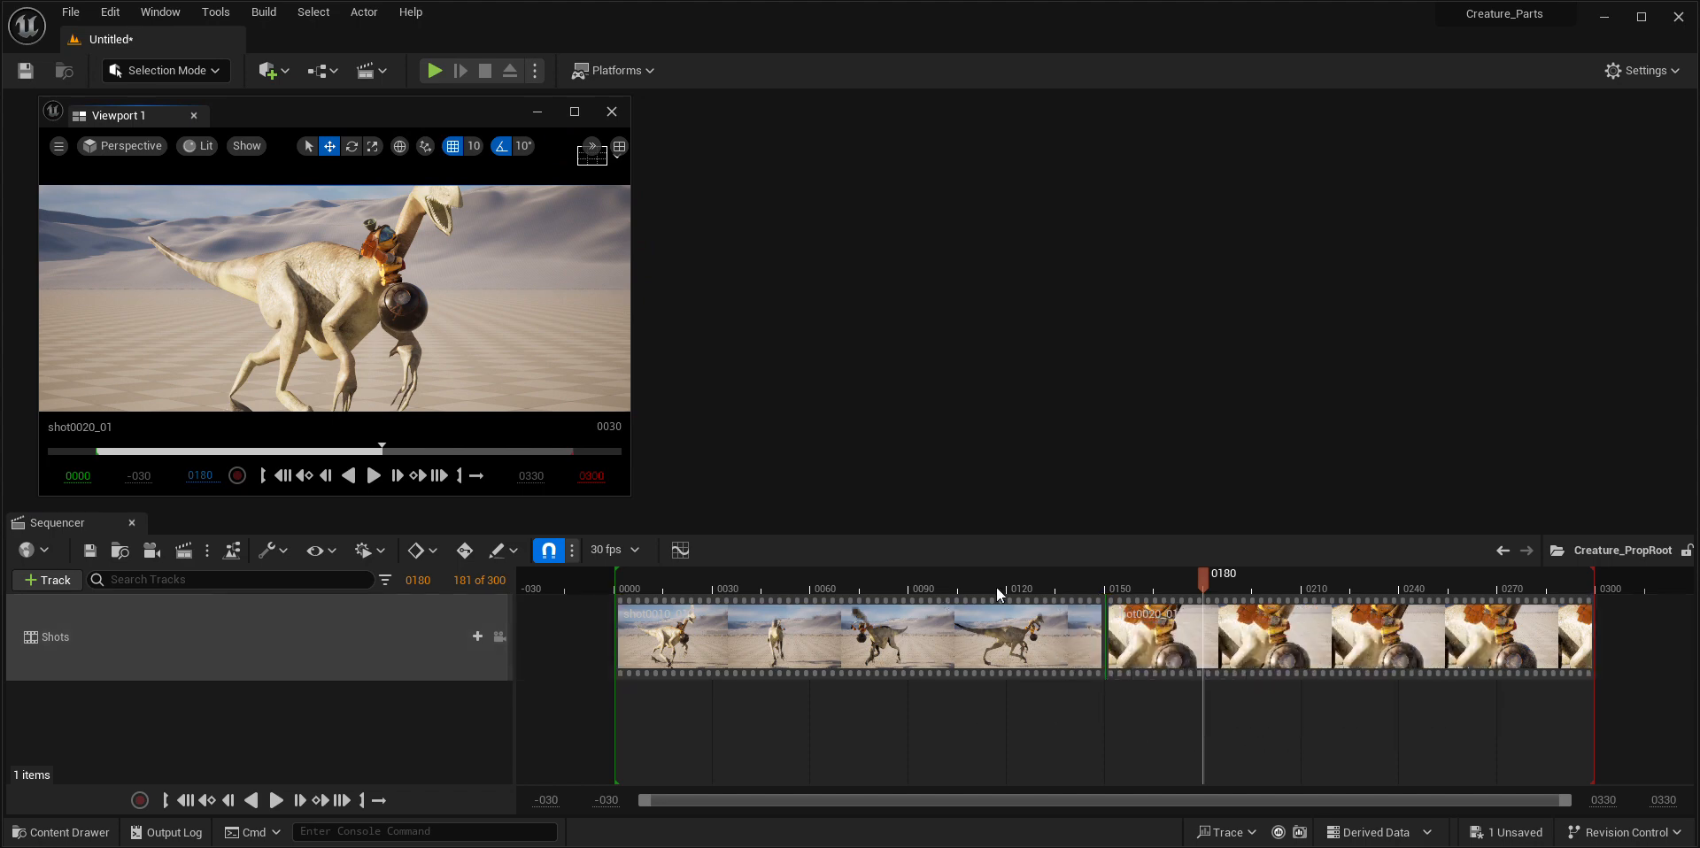
# - Open the shot0020_01 sequence and collapse its CineCameraActor track
pyautogui.click(1130, 631)
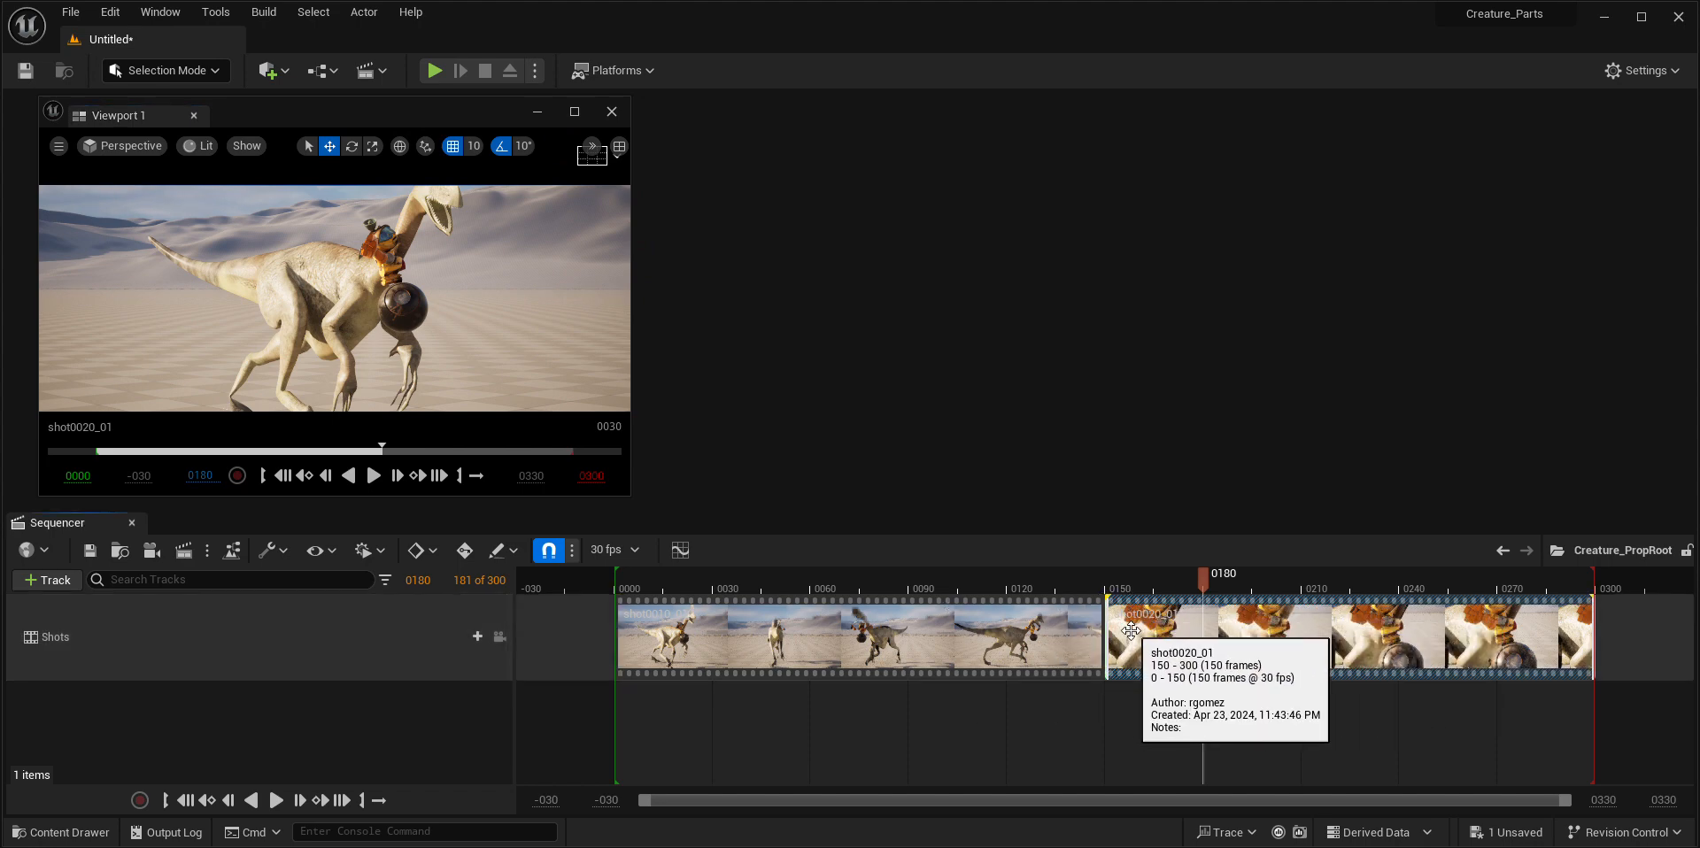
pyautogui.doubleClick(1130, 630)
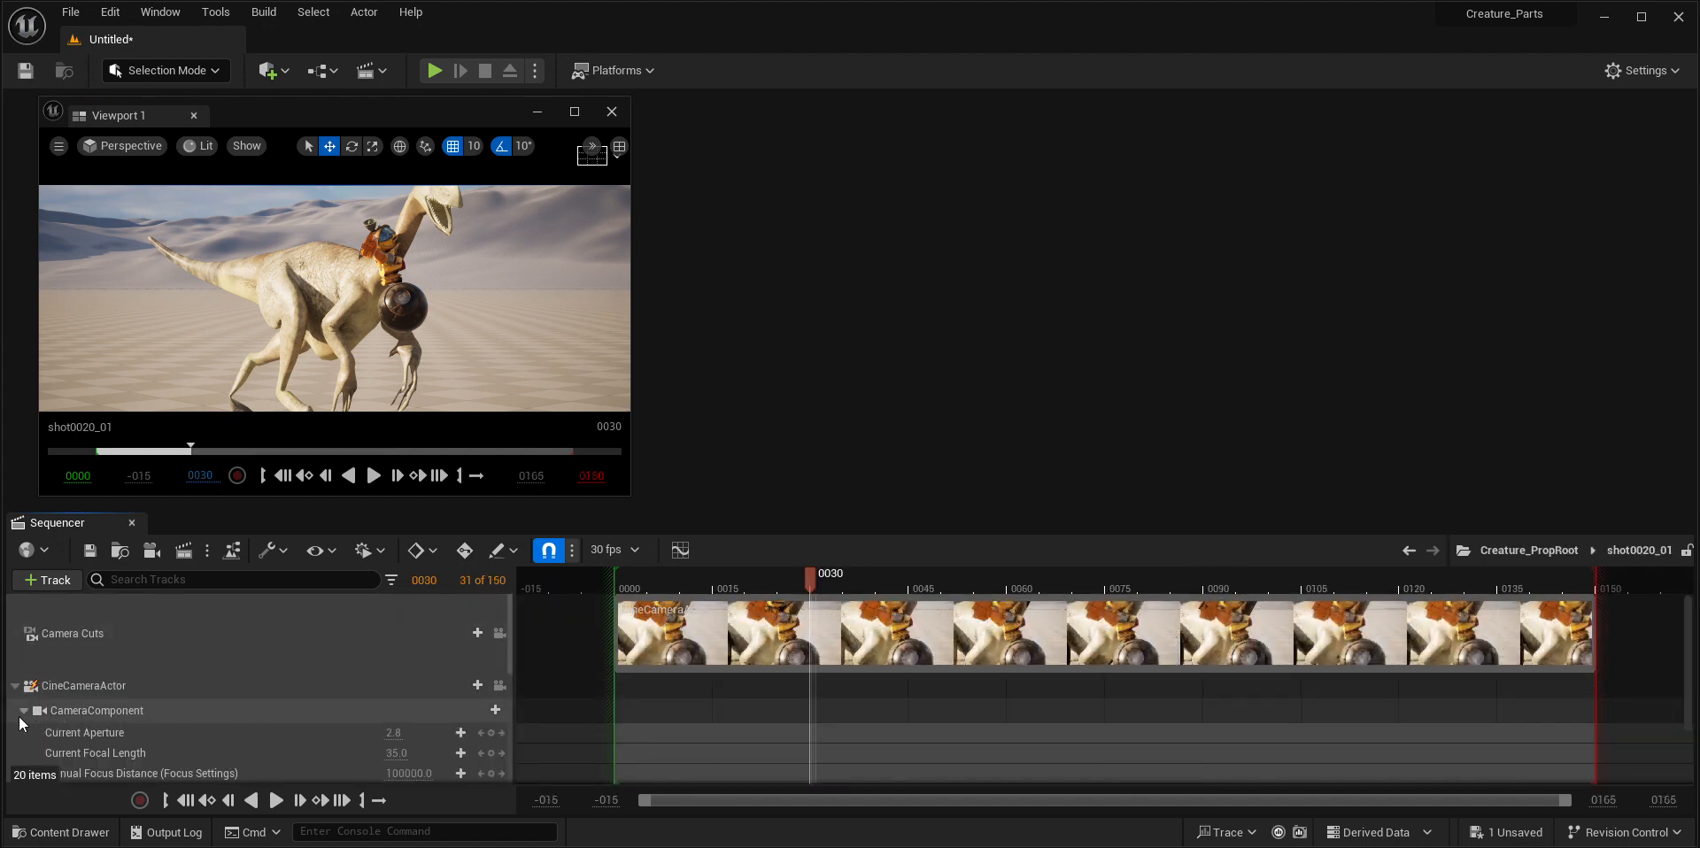
pyautogui.click(14, 685)
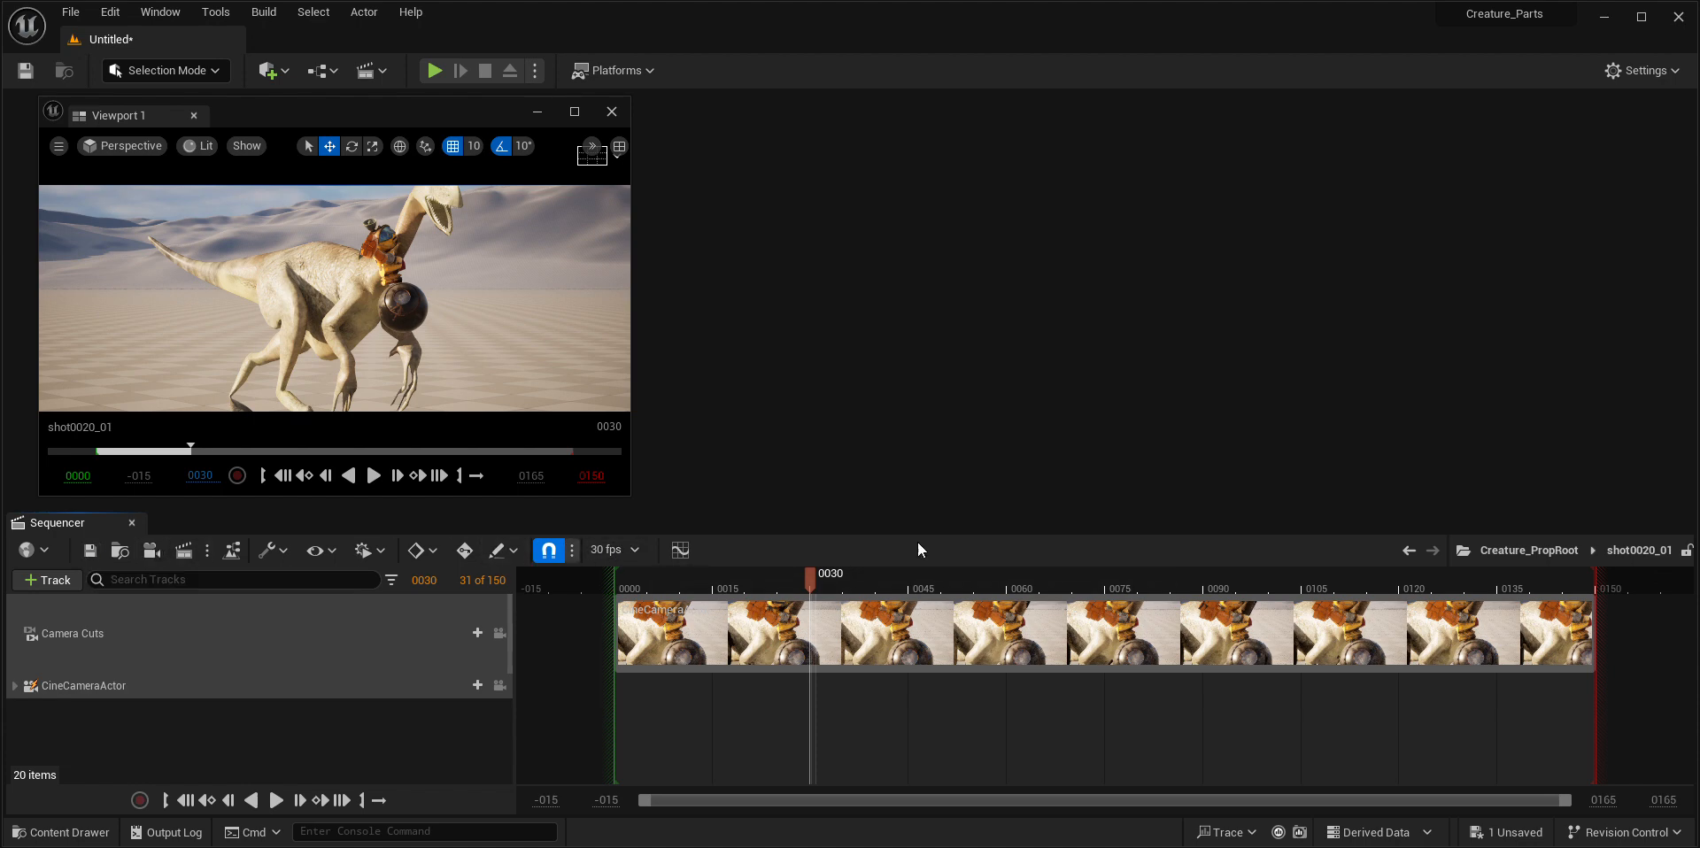
# - Return to the Creature_PropRoot sequence and examine its Render Movie Settings without capturing a movie
pyautogui.click(1509, 550)
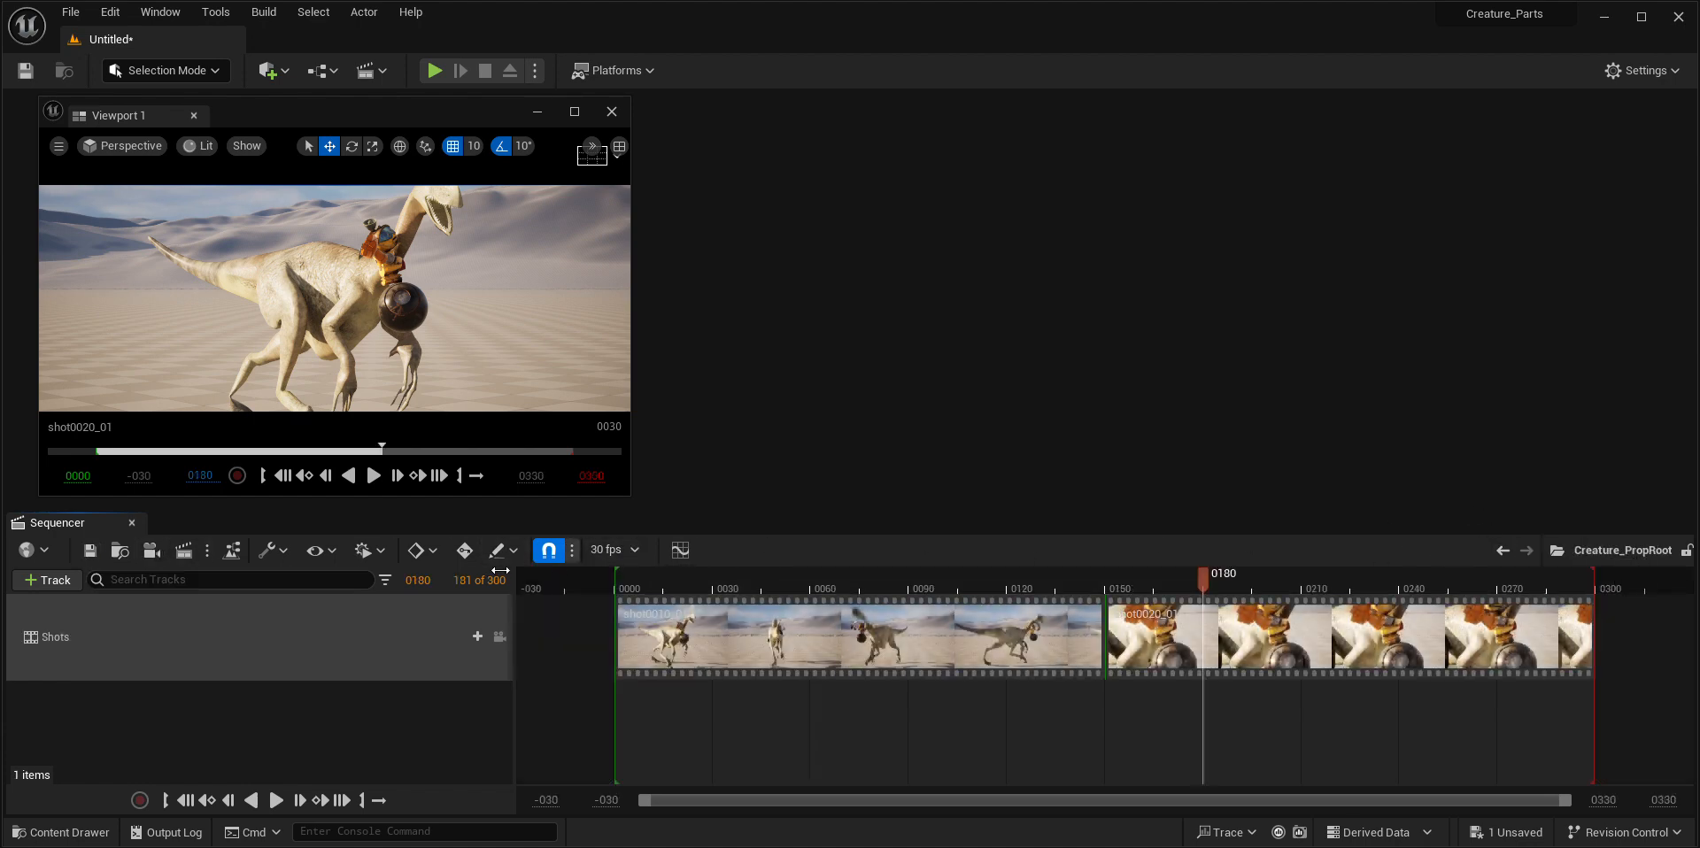
pyautogui.click(184, 551)
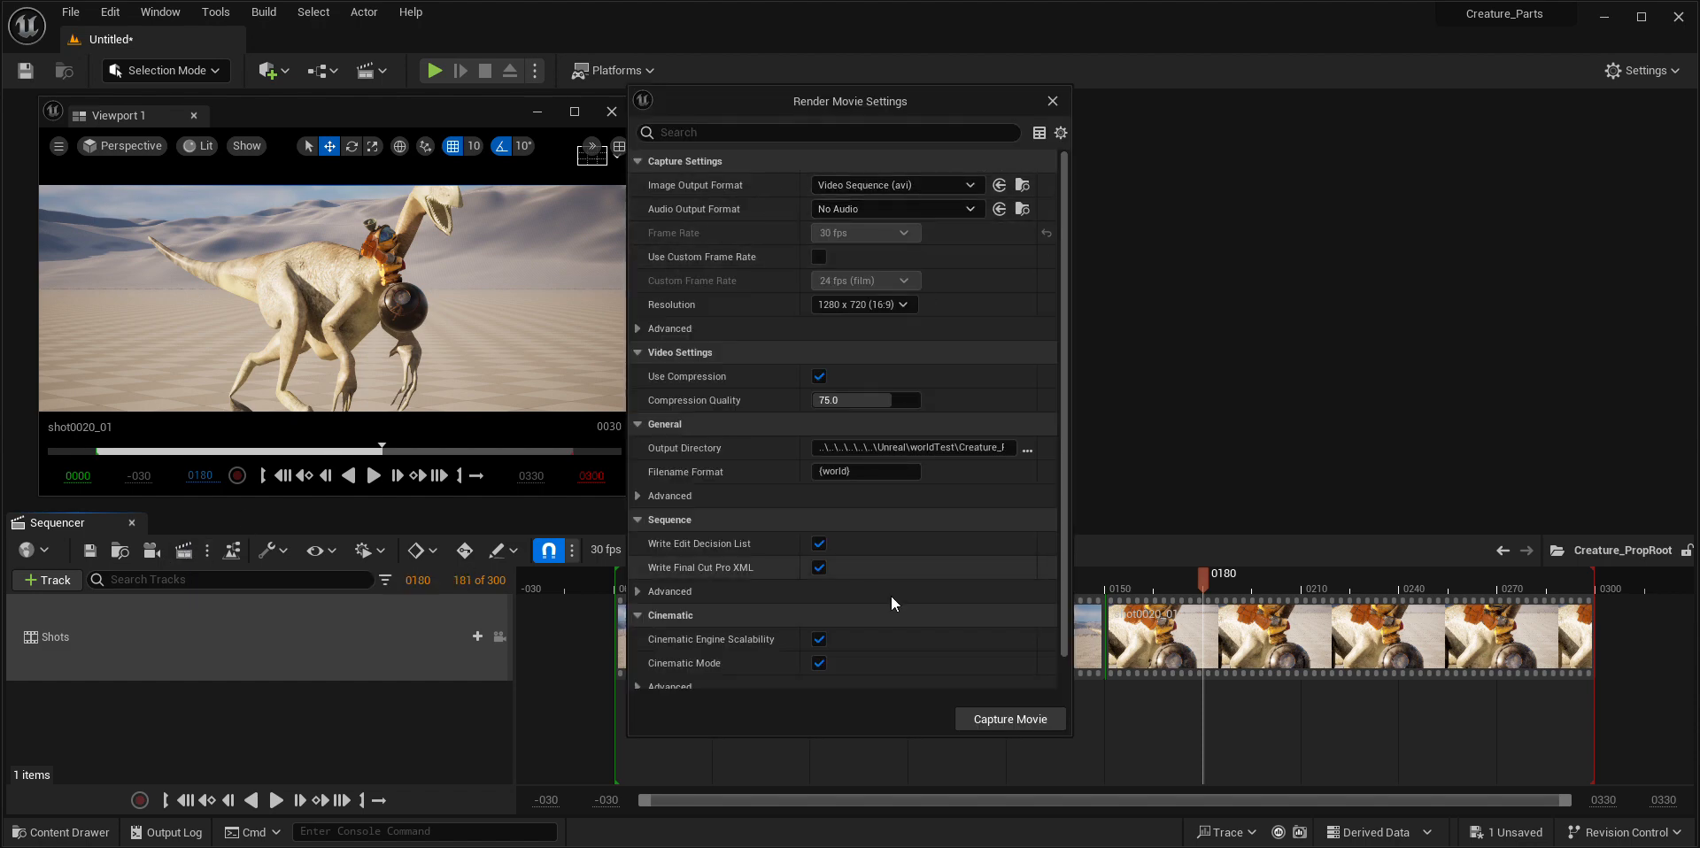
pyautogui.click(1052, 102)
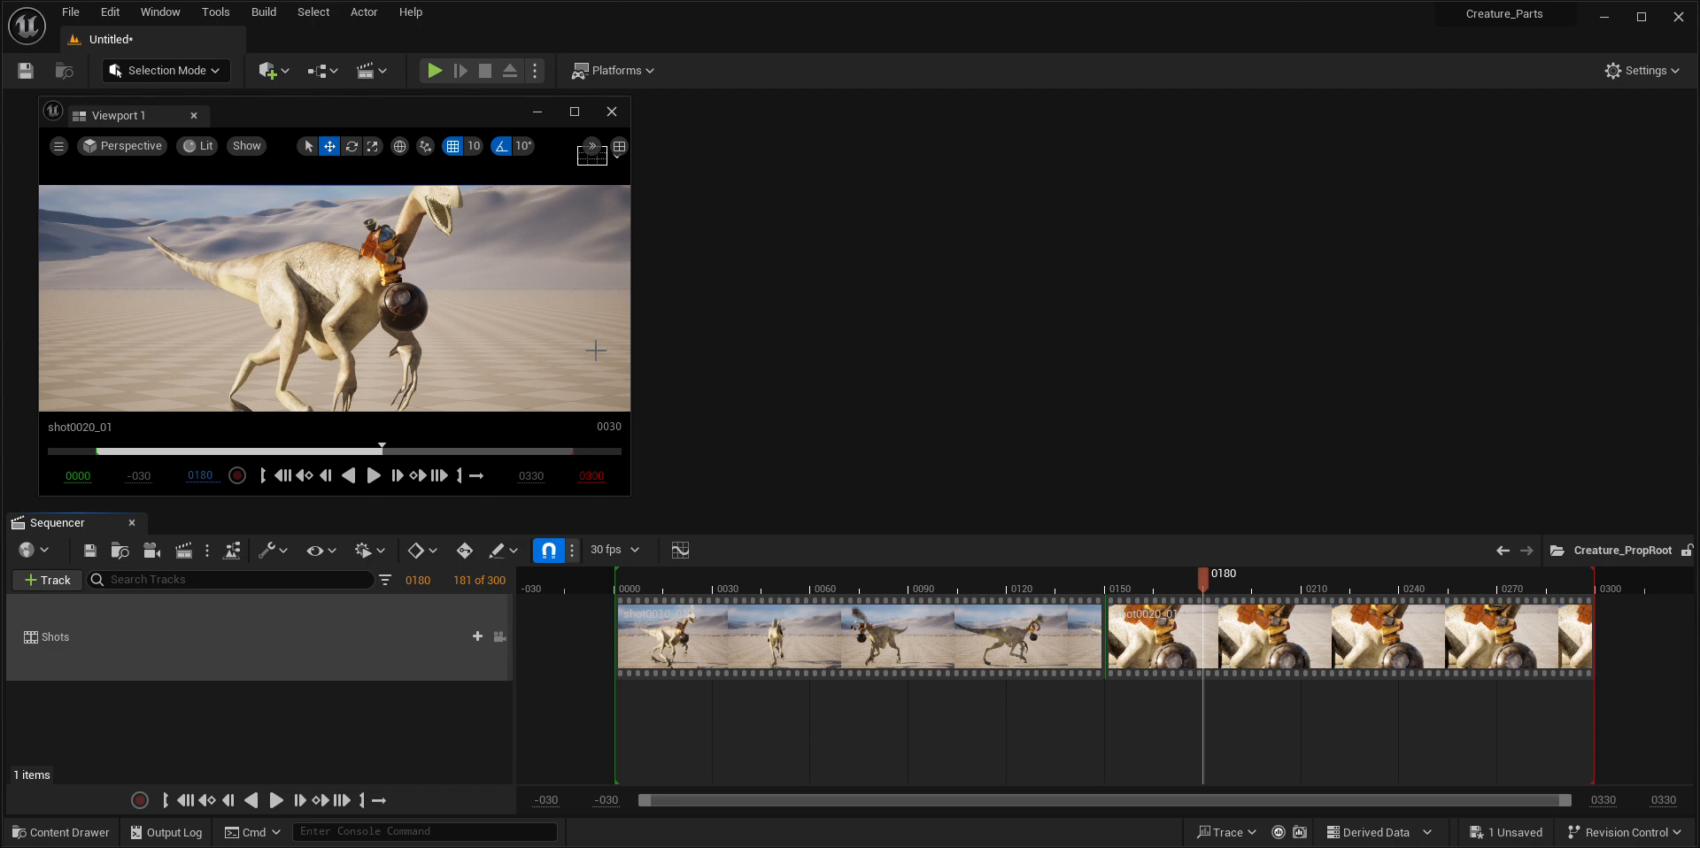